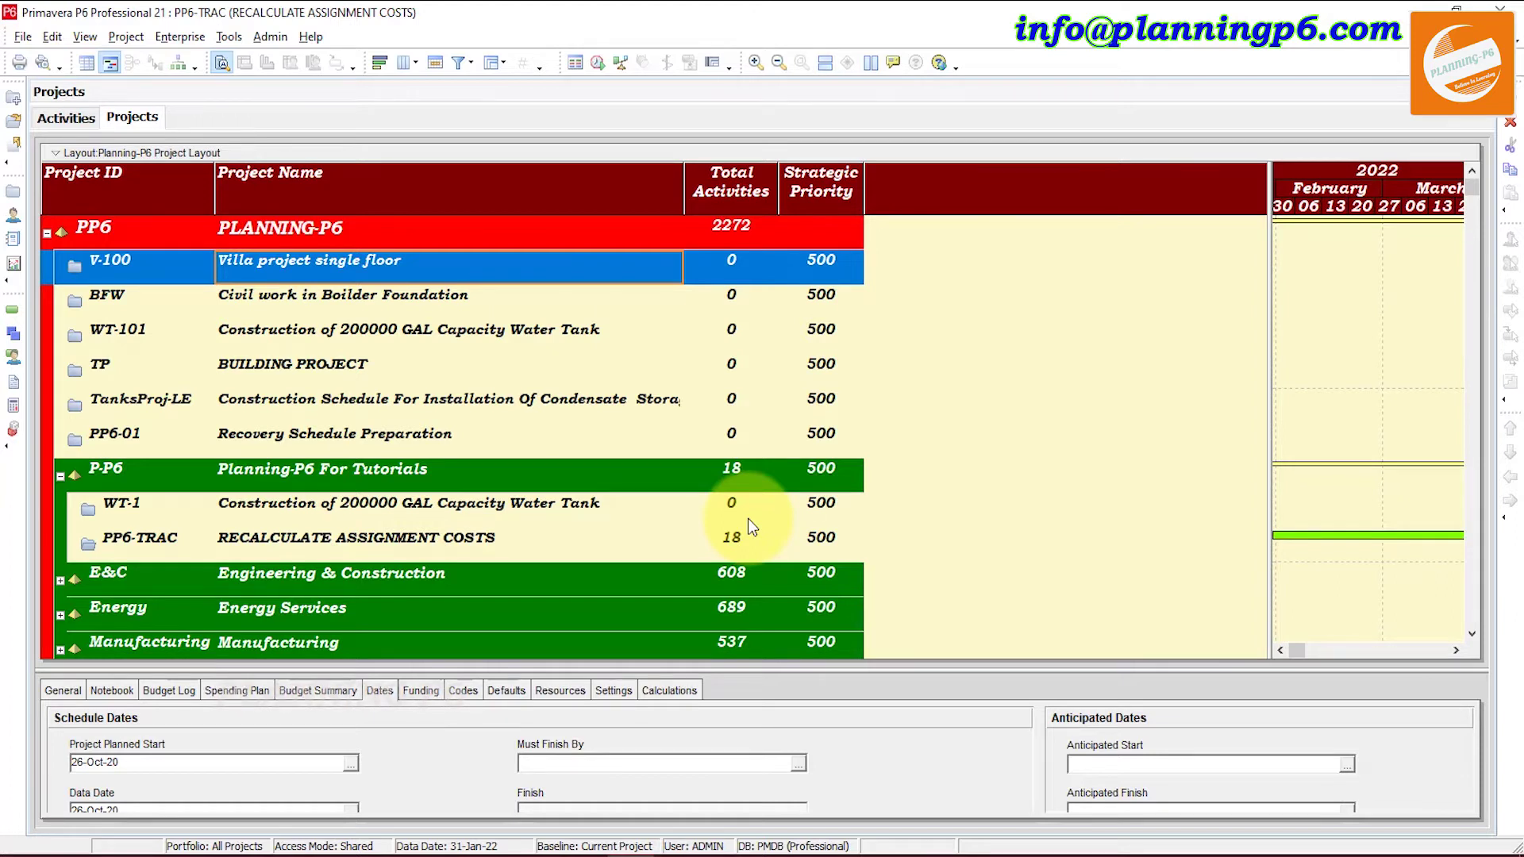
Narrow the Project Name and Project ID columns in the projects table
{"action": "left_click_drag", "start_coordinate": [684, 188], "coordinate": [533, 188]}
{"action": "left_click_drag", "start_coordinate": [213, 188], "coordinate": [179, 190]}
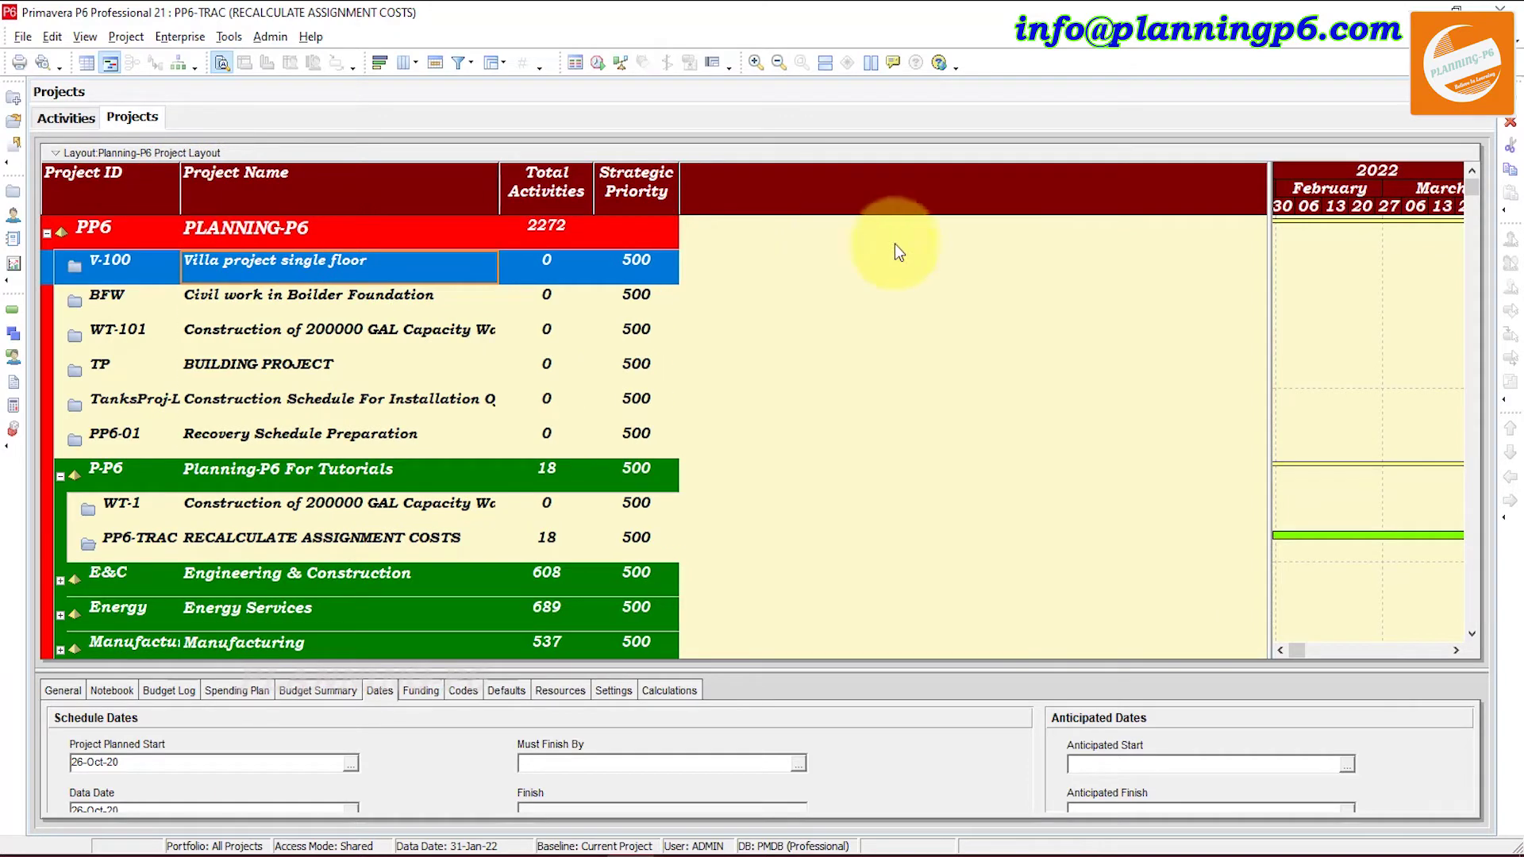
Customize the projects table columns, adding Original Budget from the Budget category and placing it after Strategic Priority
{"action": "right_click", "coordinate": [738, 248]}
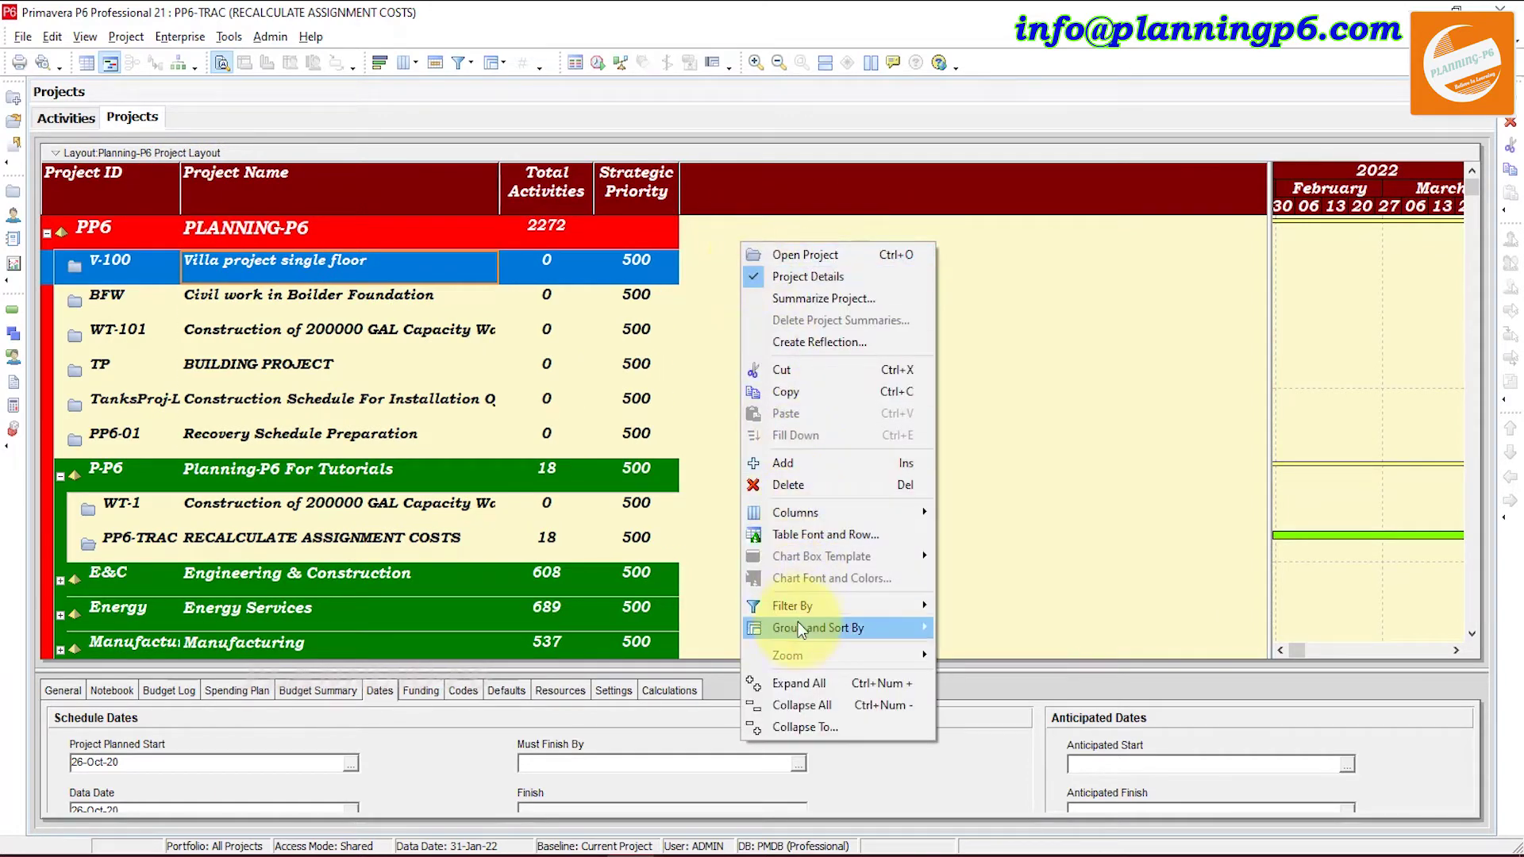
{"action": "mouse_move", "coordinate": [841, 519]}
{"action": "left_click", "coordinate": [991, 578]}
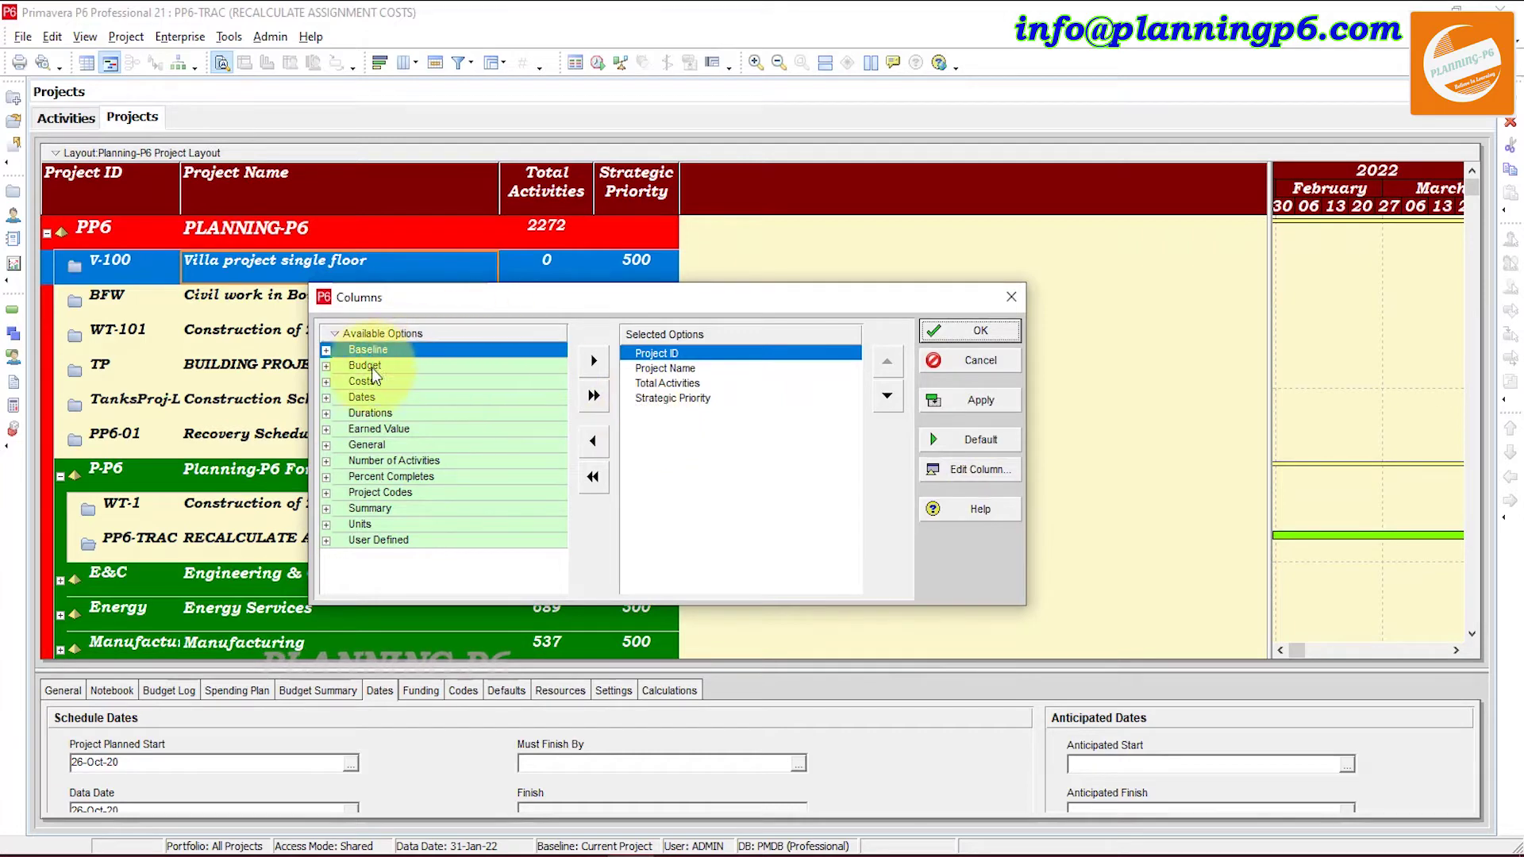
{"action": "left_click", "coordinate": [334, 366]}
{"action": "scroll", "coordinate": [405, 480], "scroll_direction": "down", "scroll_amount": 2}
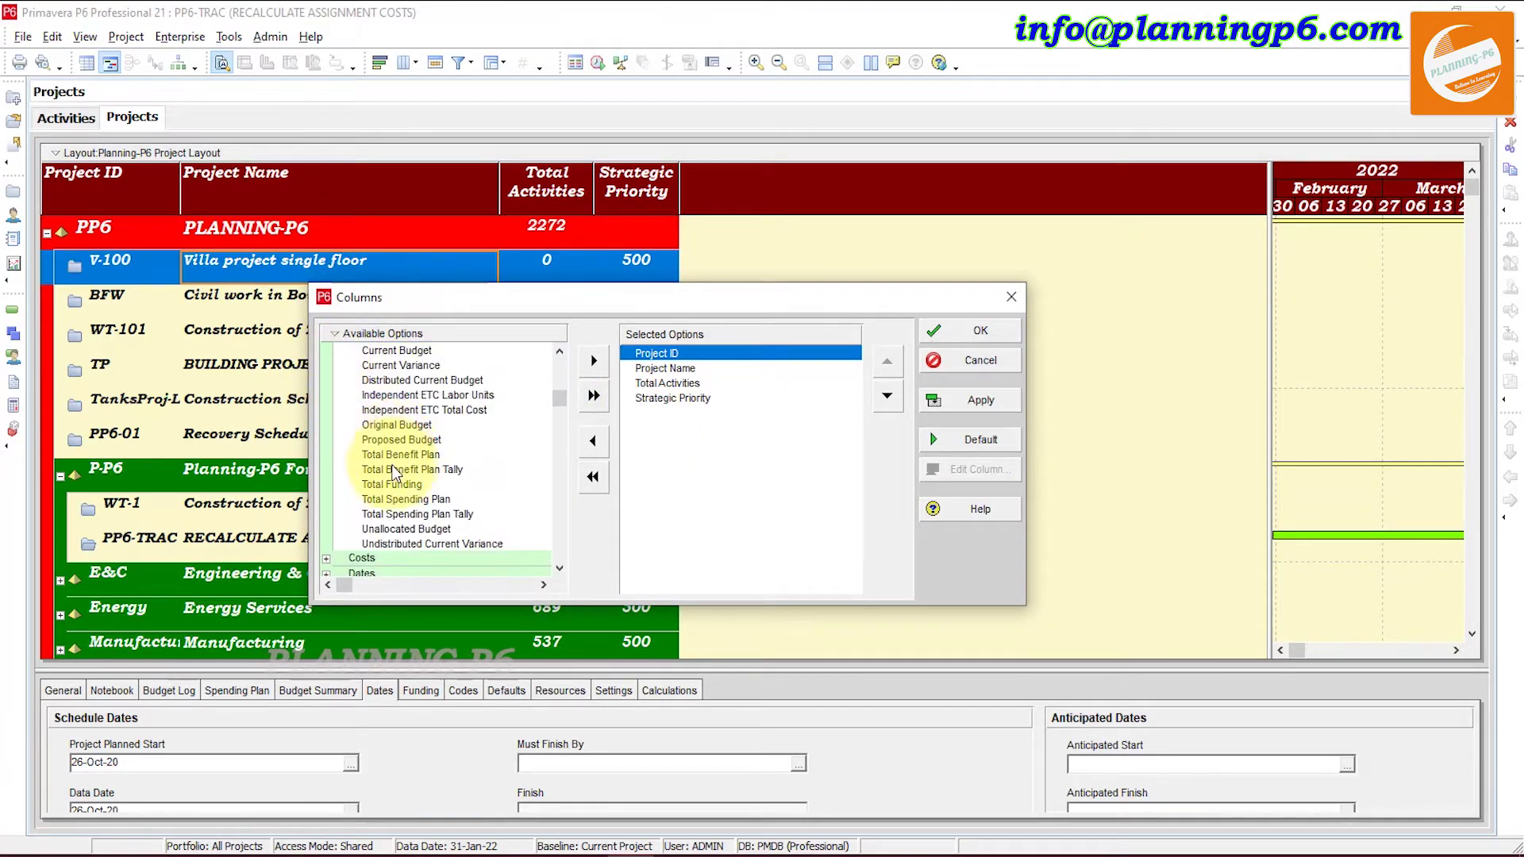
{"action": "scroll", "coordinate": [408, 508], "scroll_direction": "up", "scroll_amount": 1}
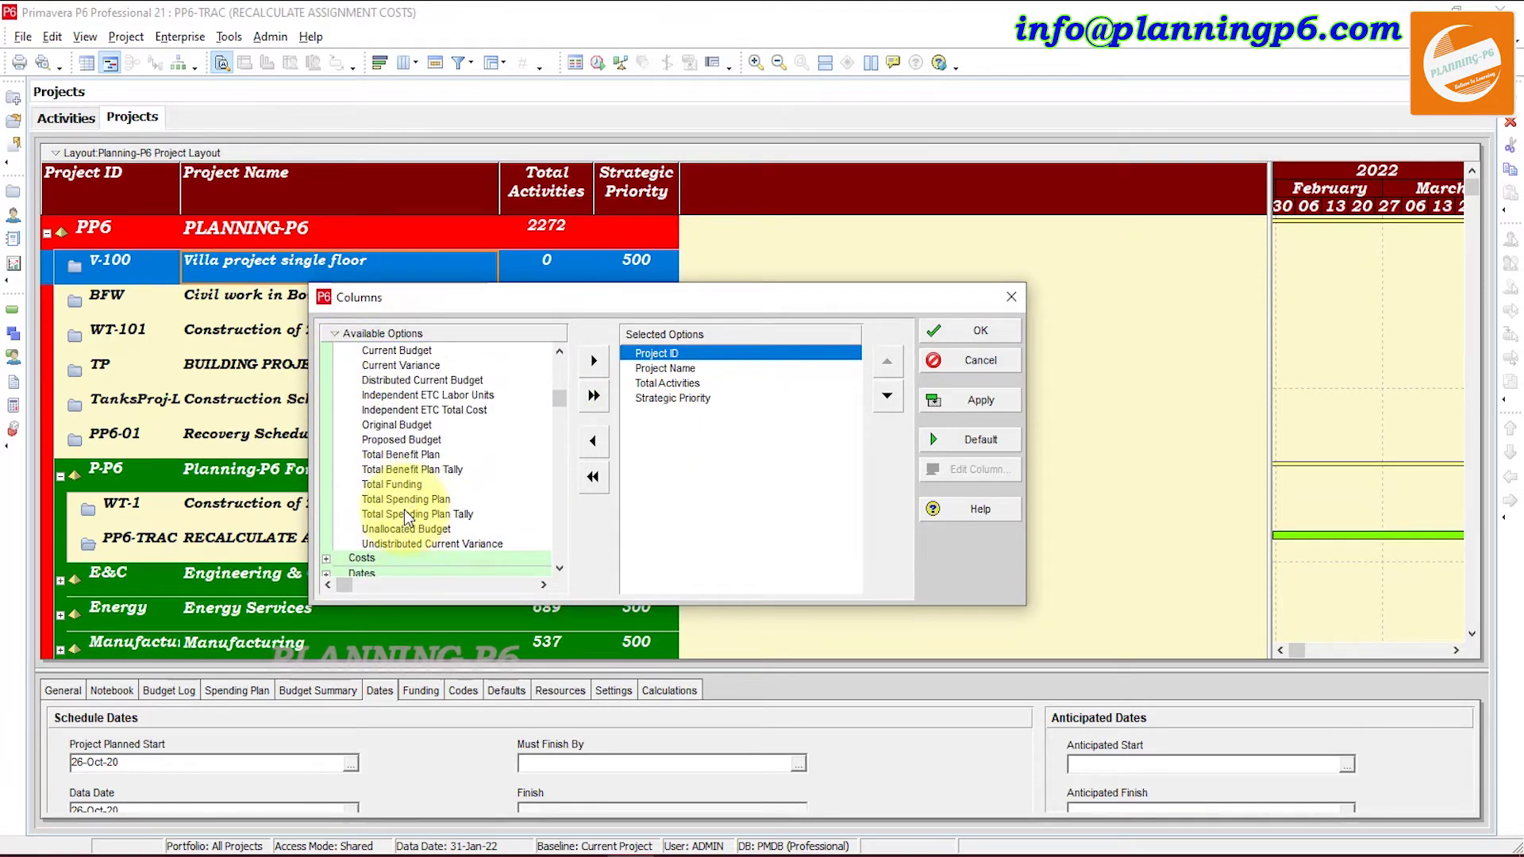
{"action": "double_click", "coordinate": [416, 425]}
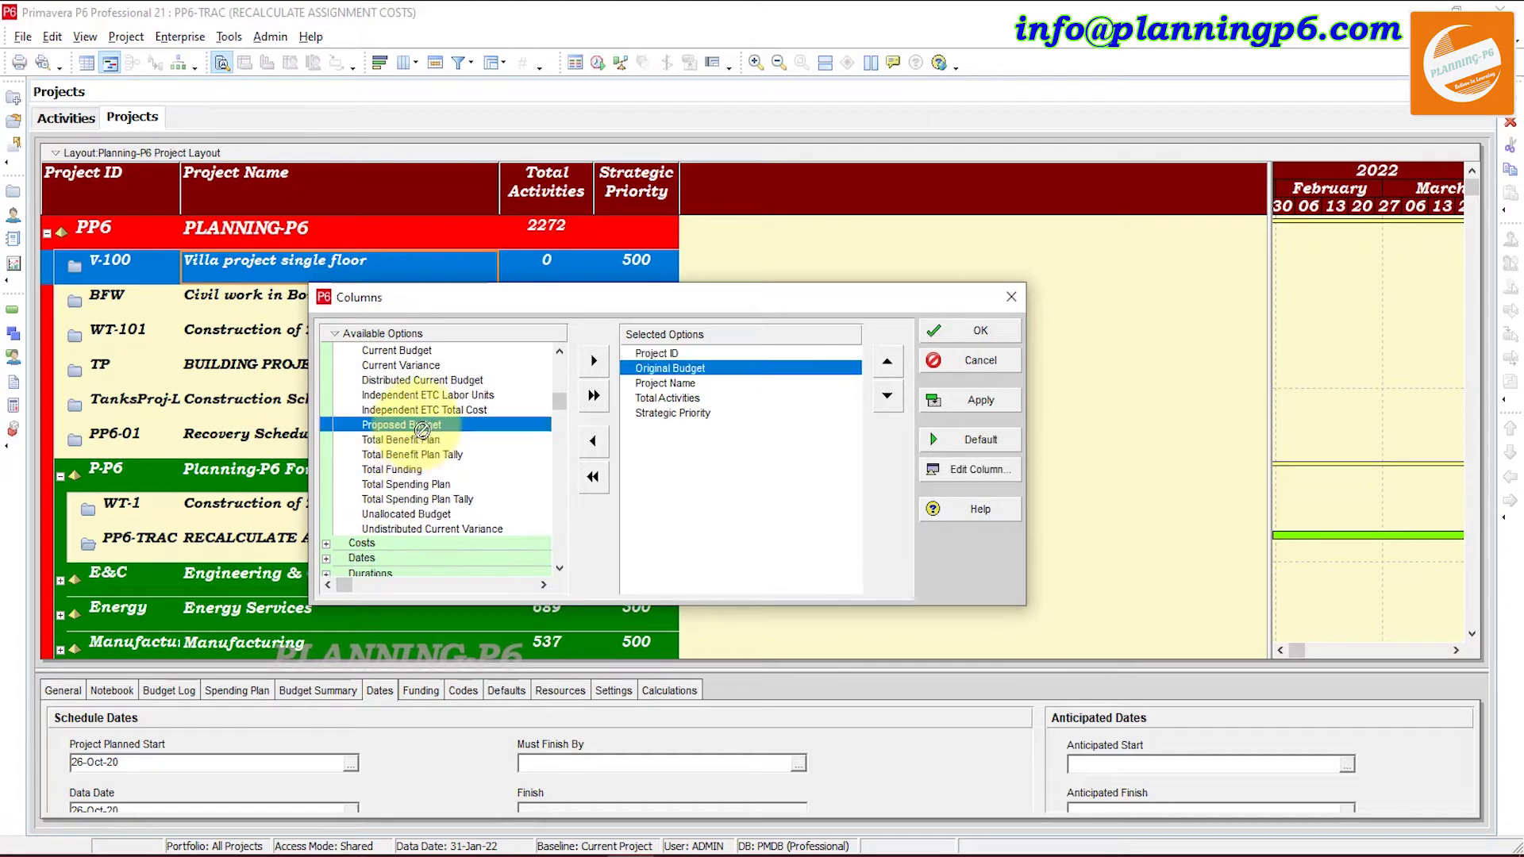
{"action": "left_click", "coordinate": [889, 396]}
{"action": "left_click", "coordinate": [889, 396]}
{"action": "left_click", "coordinate": [889, 395]}
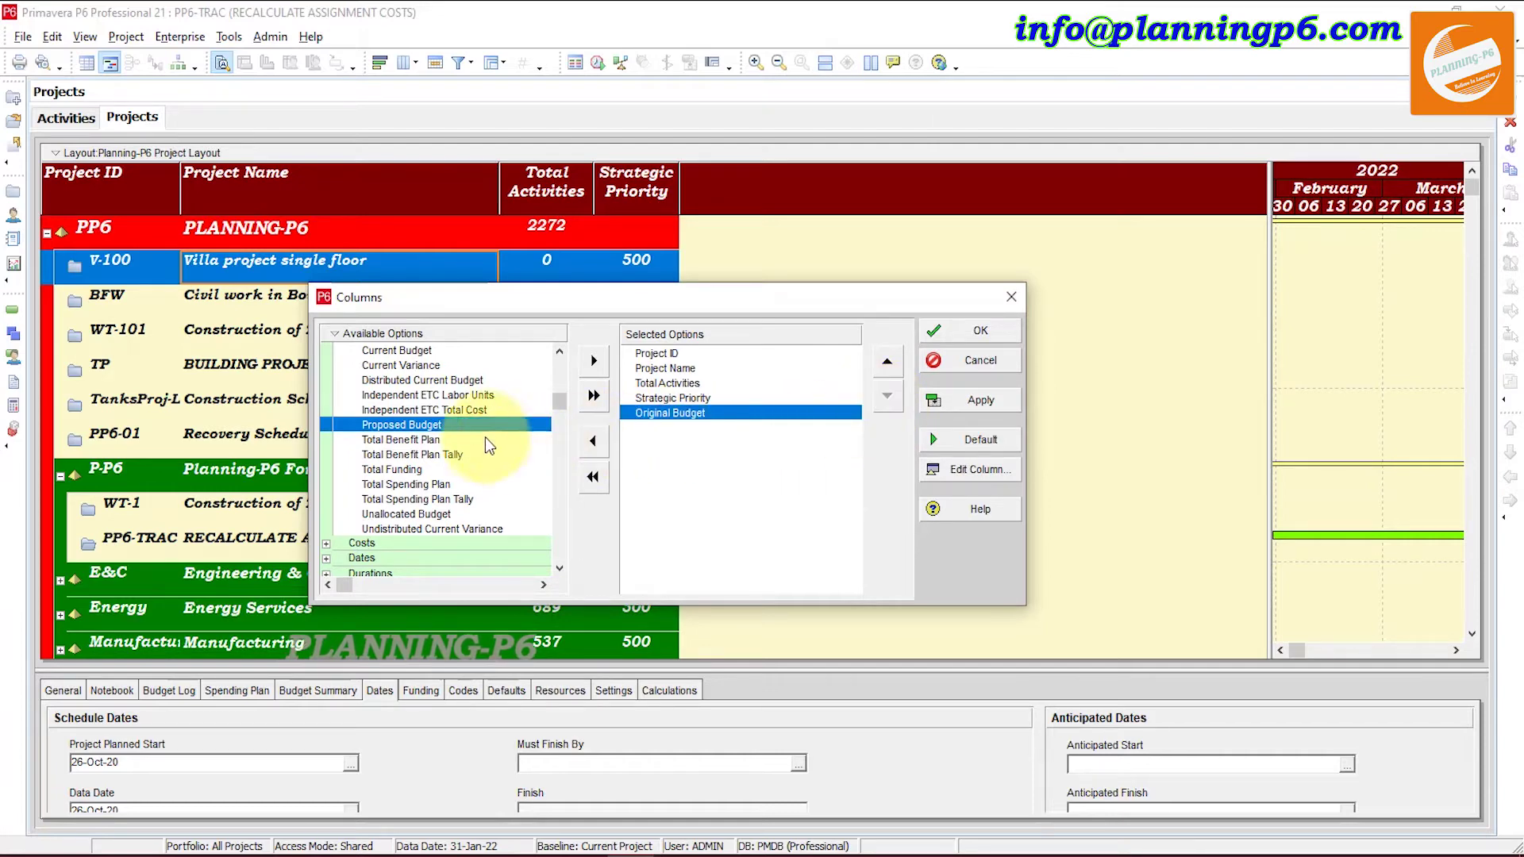
Add Actual Total Cost from the Costs category and Finish and Start from the Dates category to the selected columns
{"action": "left_click", "coordinate": [326, 543]}
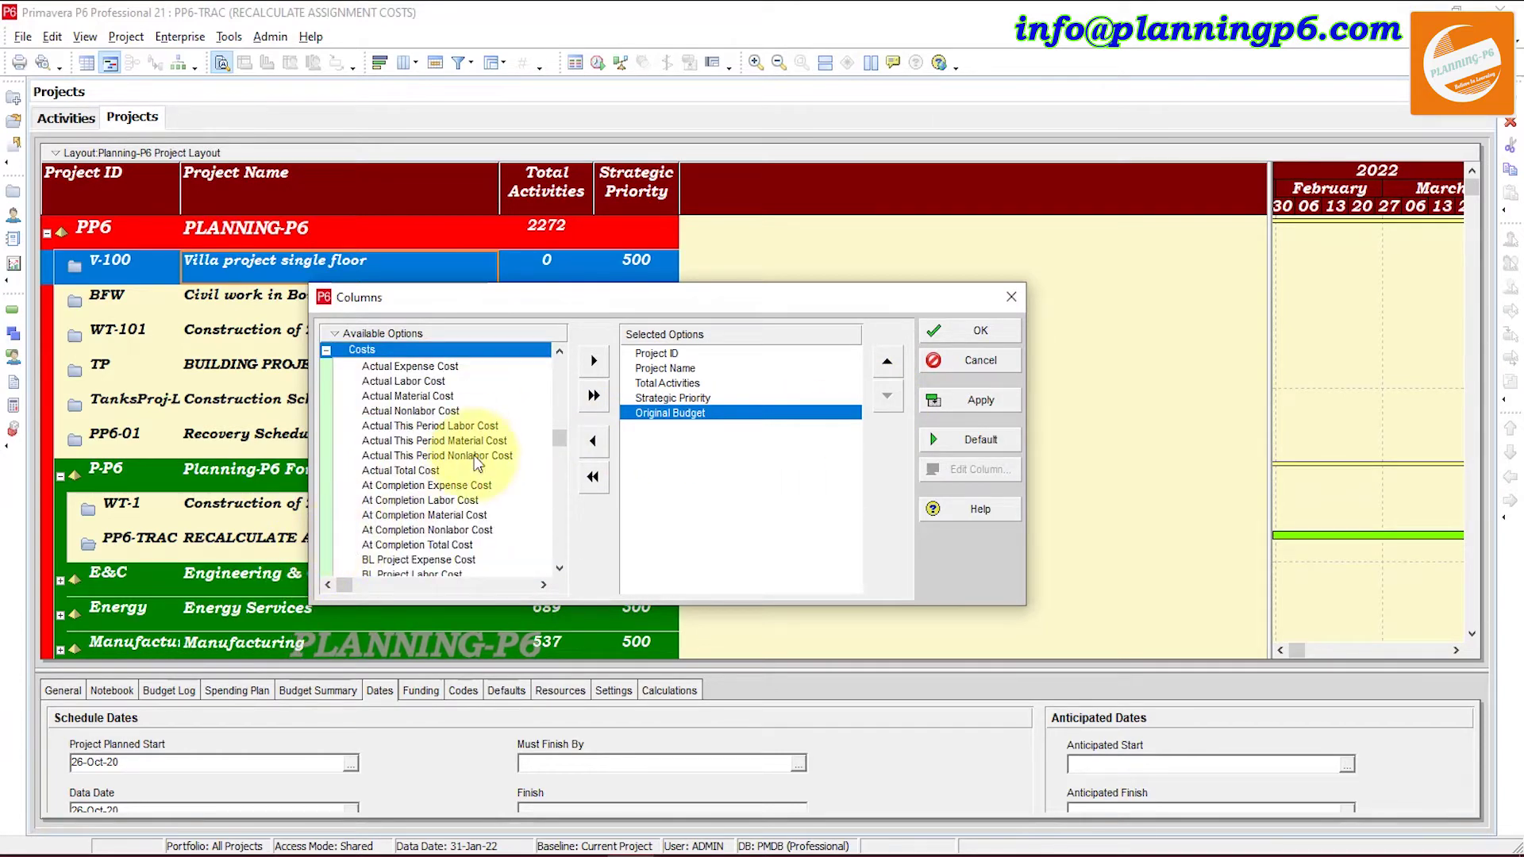
{"action": "double_click", "coordinate": [413, 471]}
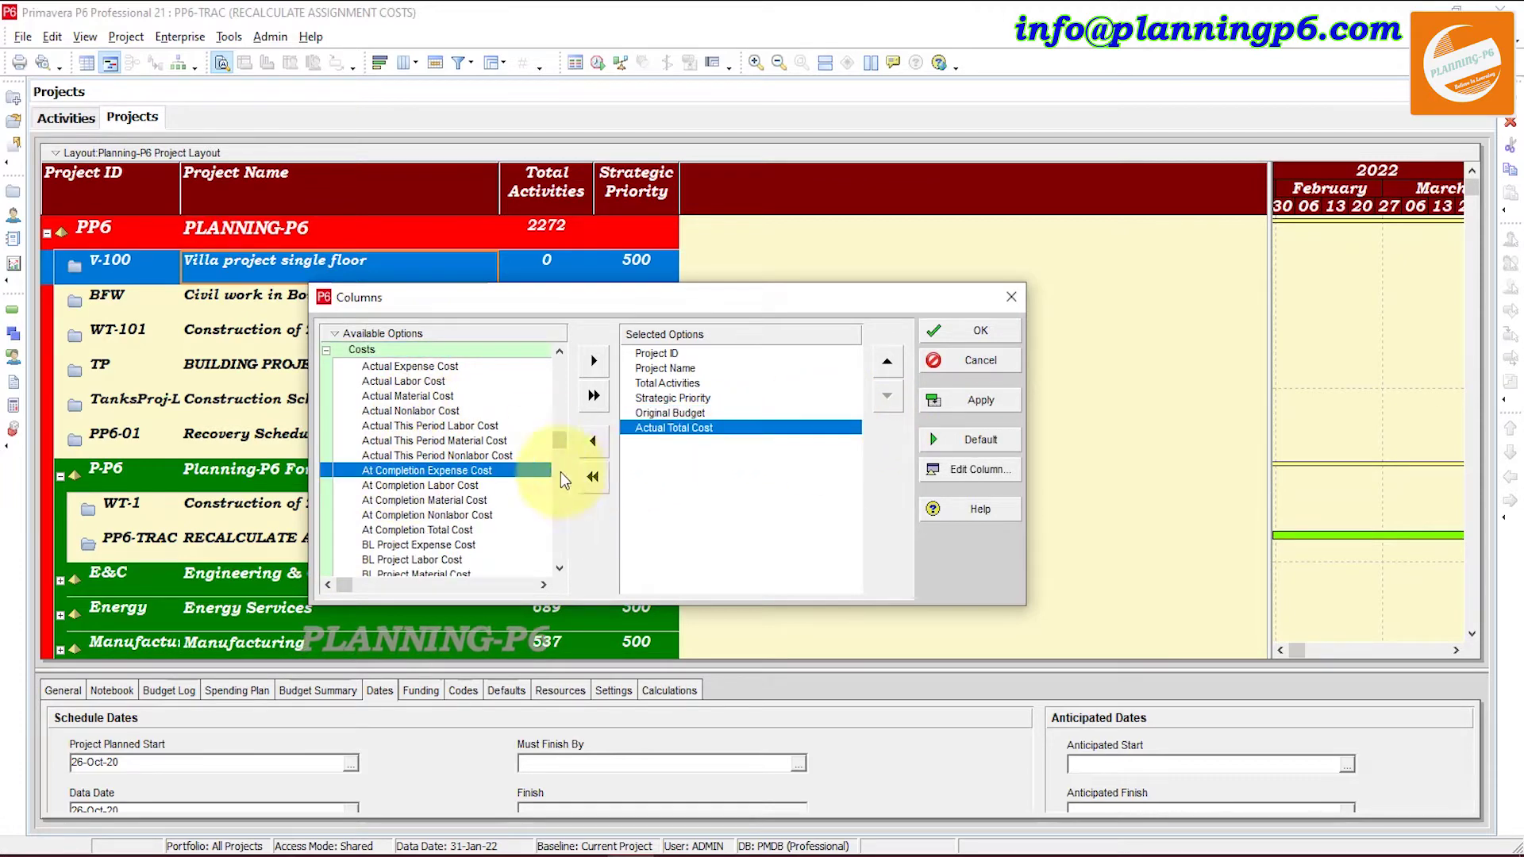
{"action": "scroll", "coordinate": [463, 445], "scroll_direction": "down", "scroll_amount": 7}
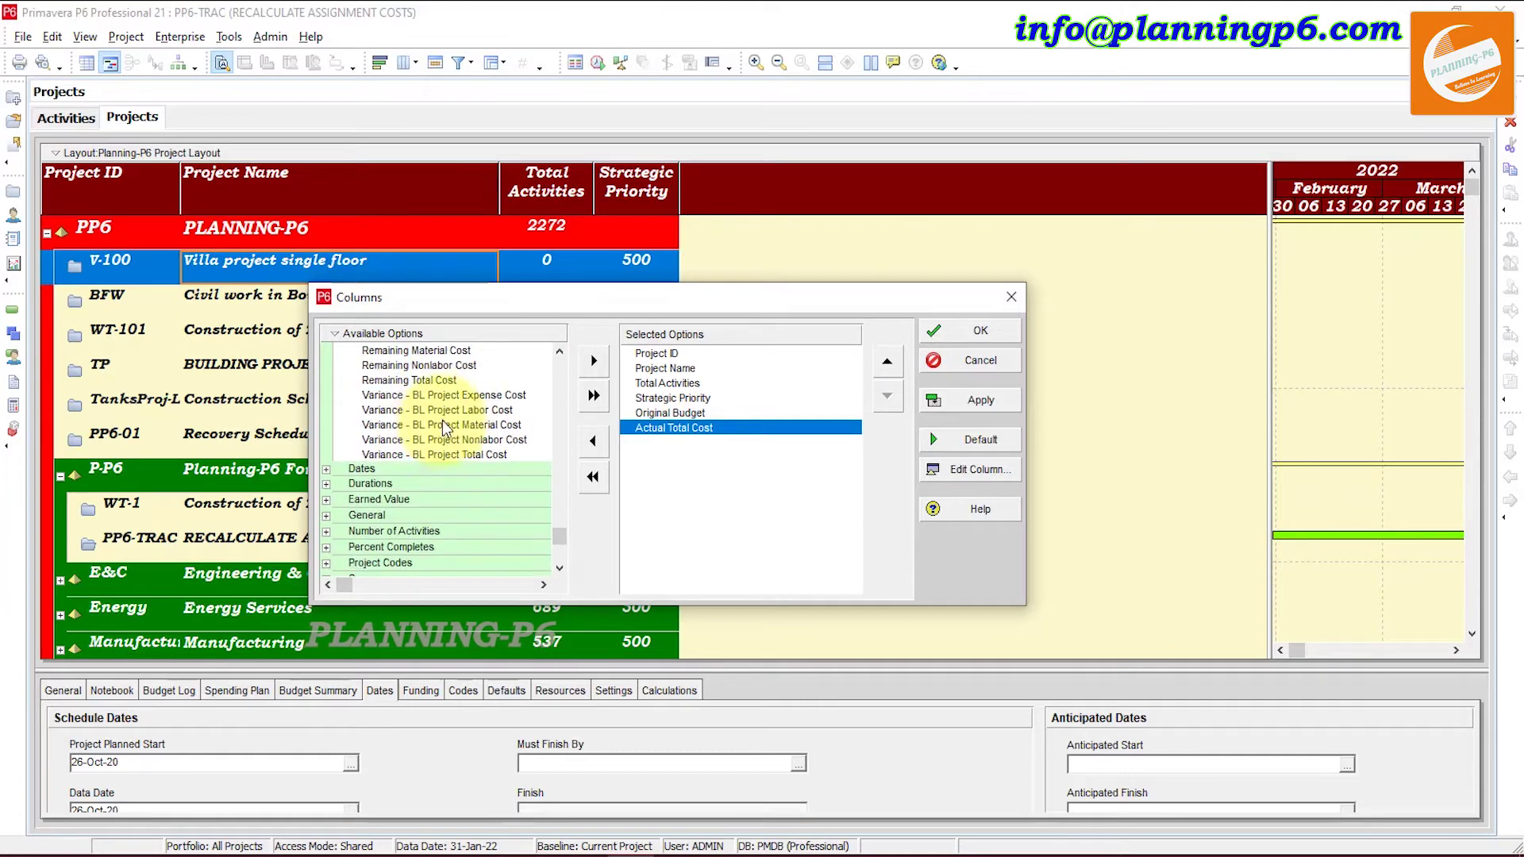
{"action": "left_click", "coordinate": [326, 470]}
{"action": "scroll", "coordinate": [397, 476], "scroll_direction": "down", "scroll_amount": 1}
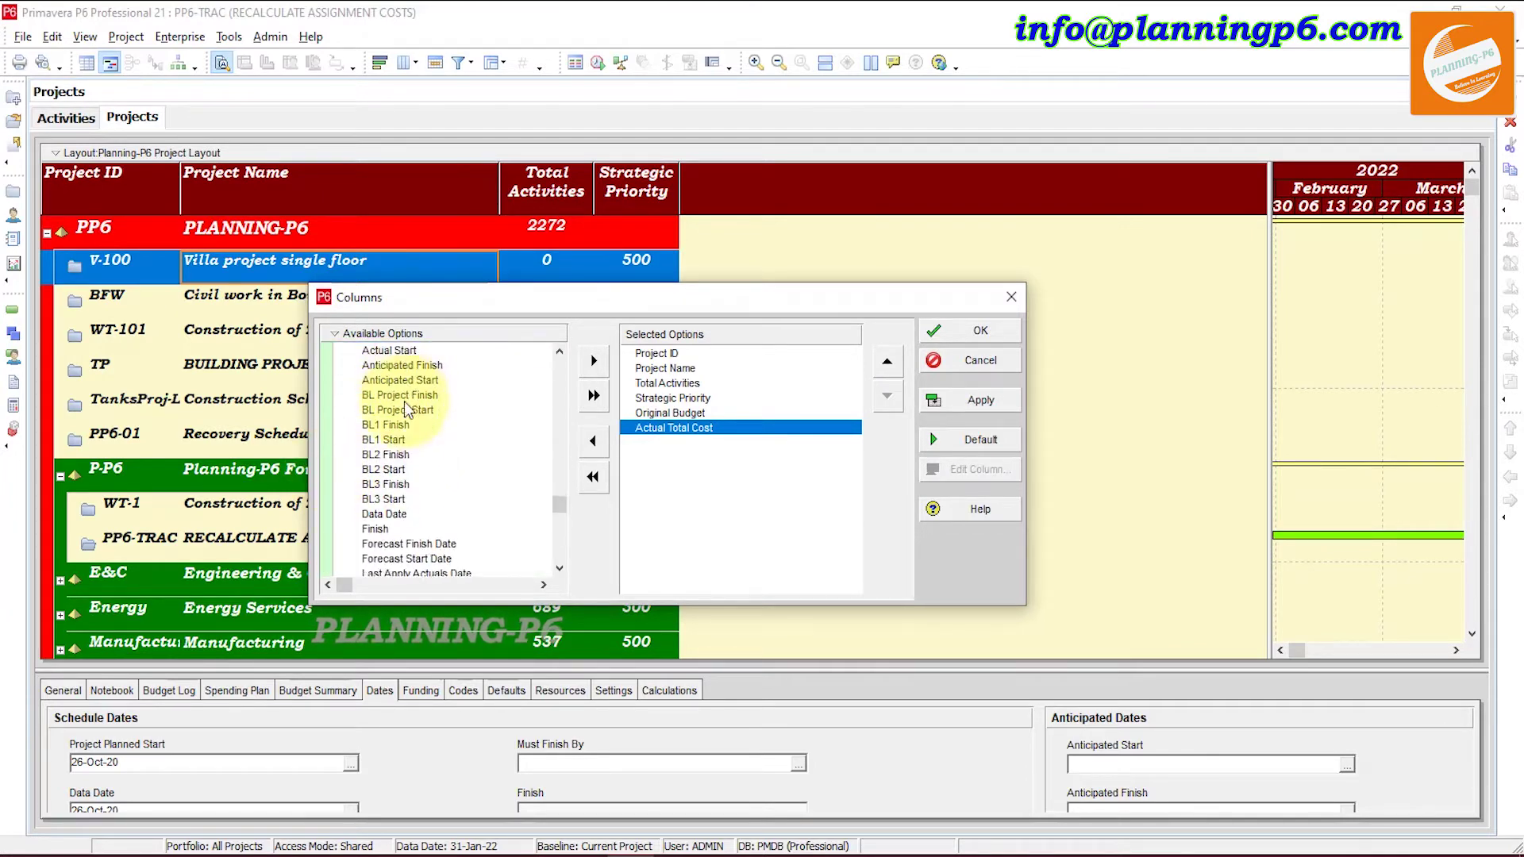
{"action": "double_click", "coordinate": [387, 515]}
{"action": "scroll", "coordinate": [388, 524], "scroll_direction": "down", "scroll_amount": 2}
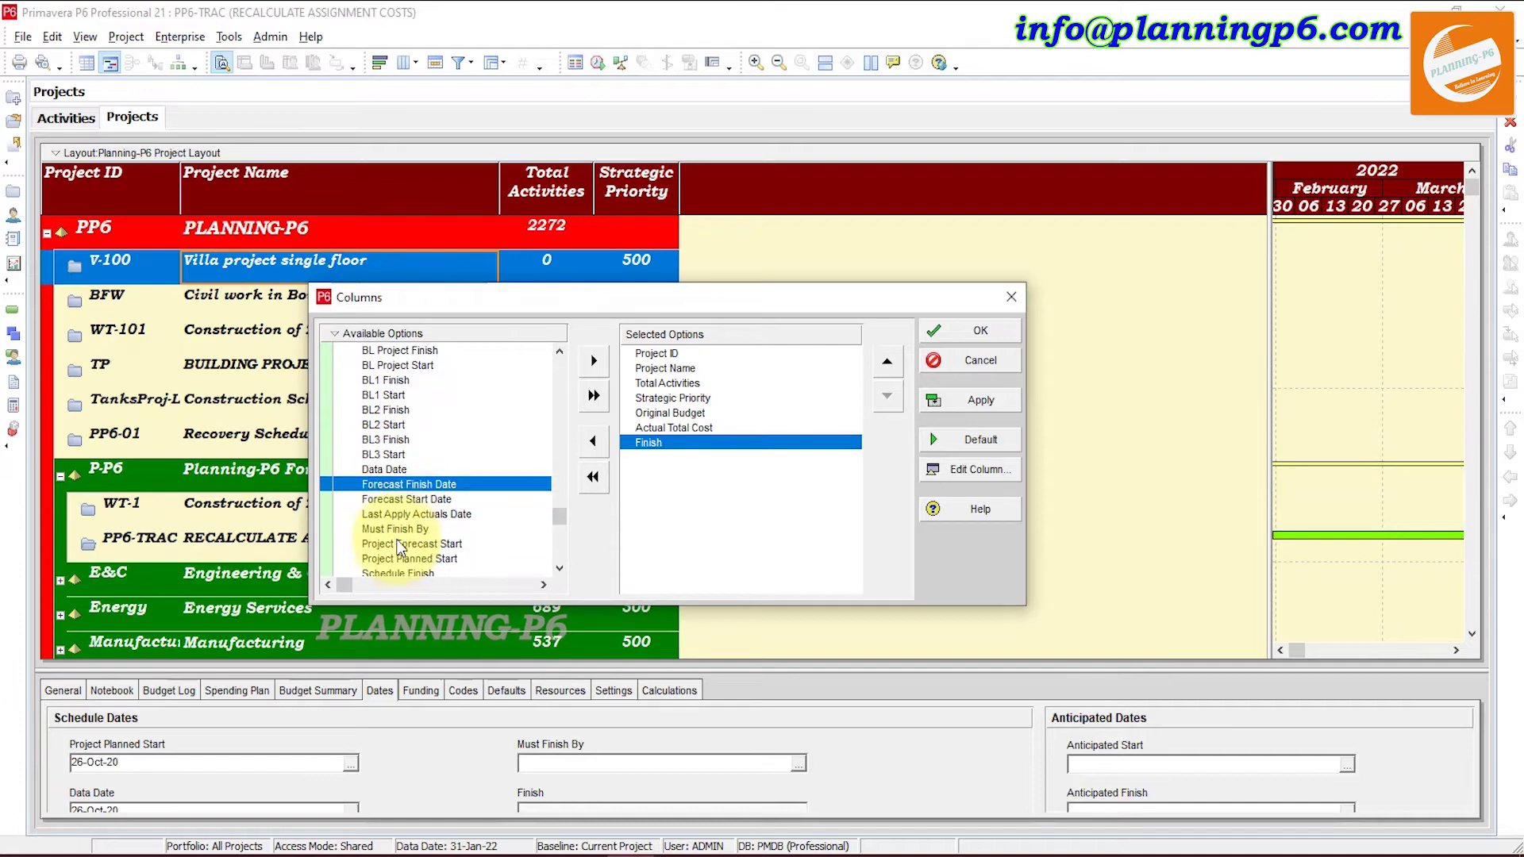
{"action": "double_click", "coordinate": [389, 529]}
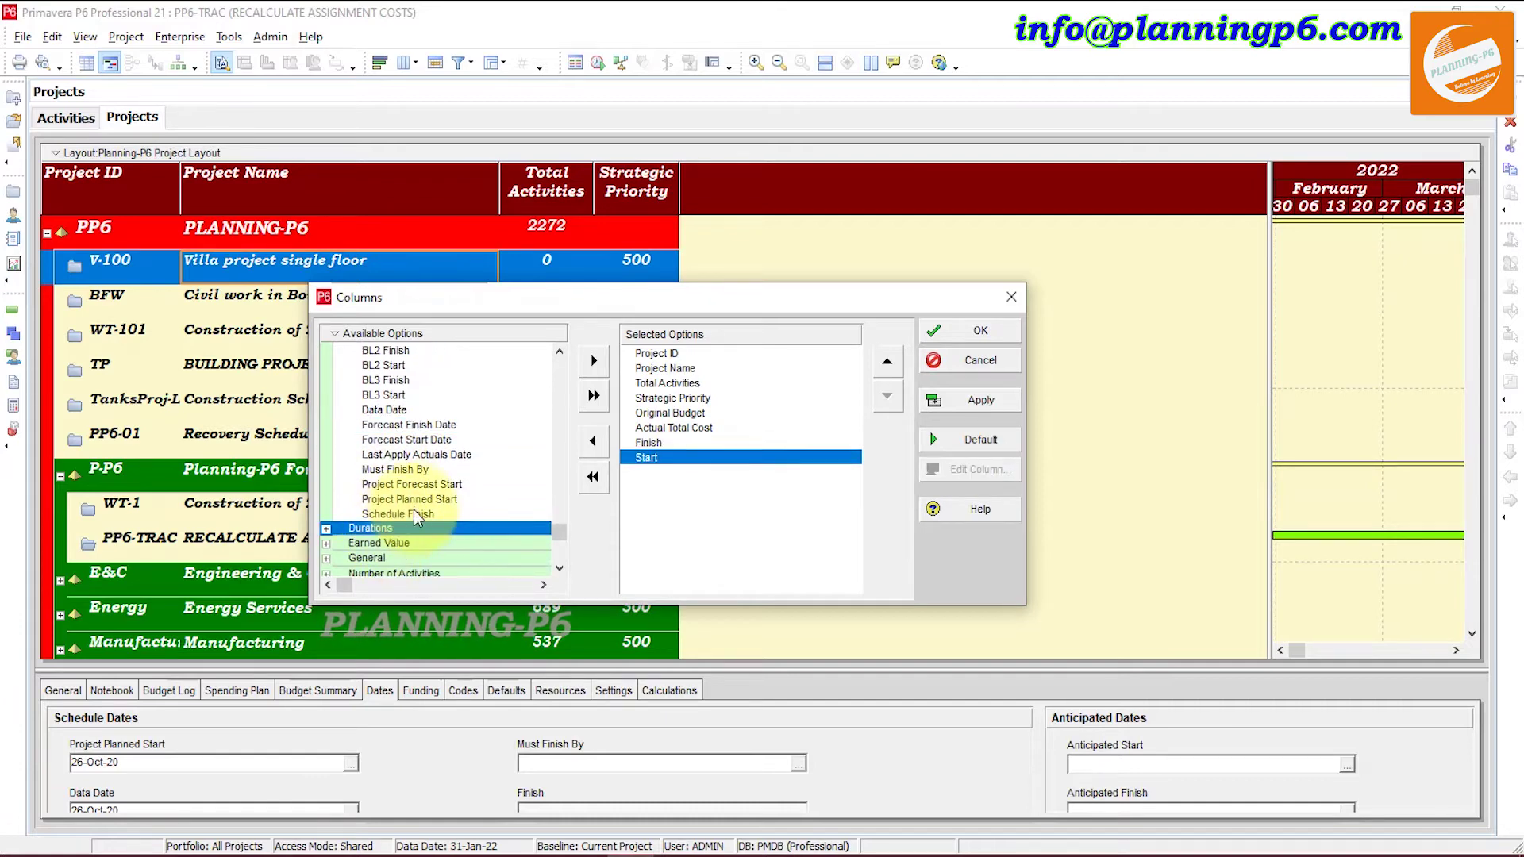
Add Data Date from the Dates category to the end of the selected columns and review the remaining date options
{"action": "scroll", "coordinate": [417, 506], "scroll_direction": "up", "scroll_amount": 2}
{"action": "scroll", "coordinate": [418, 503], "scroll_direction": "up", "scroll_amount": 1}
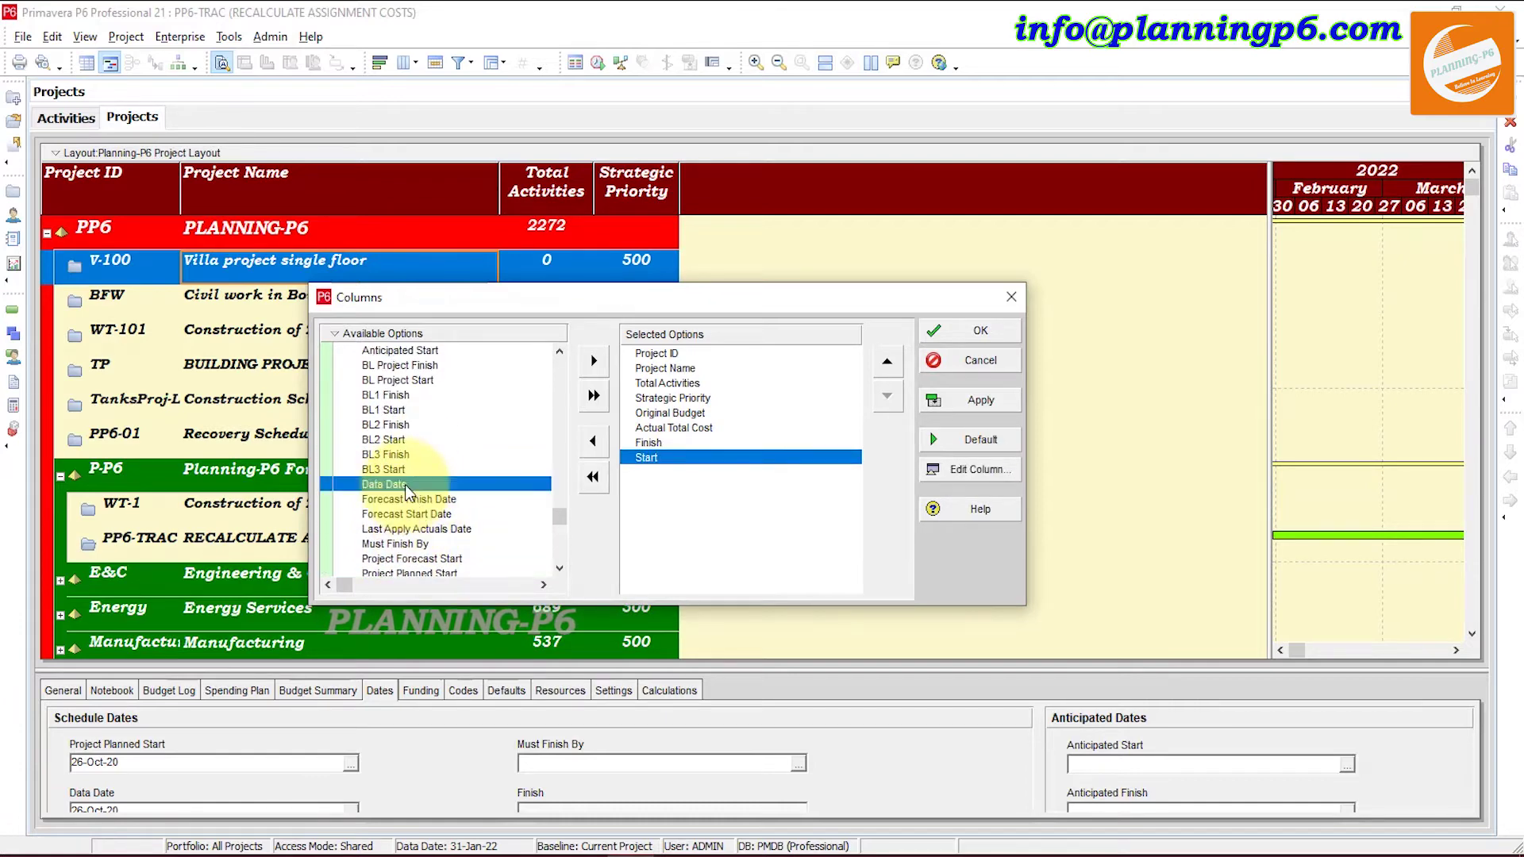
{"action": "double_click", "coordinate": [405, 484]}
{"action": "scroll", "coordinate": [413, 494], "scroll_direction": "down", "scroll_amount": 1}
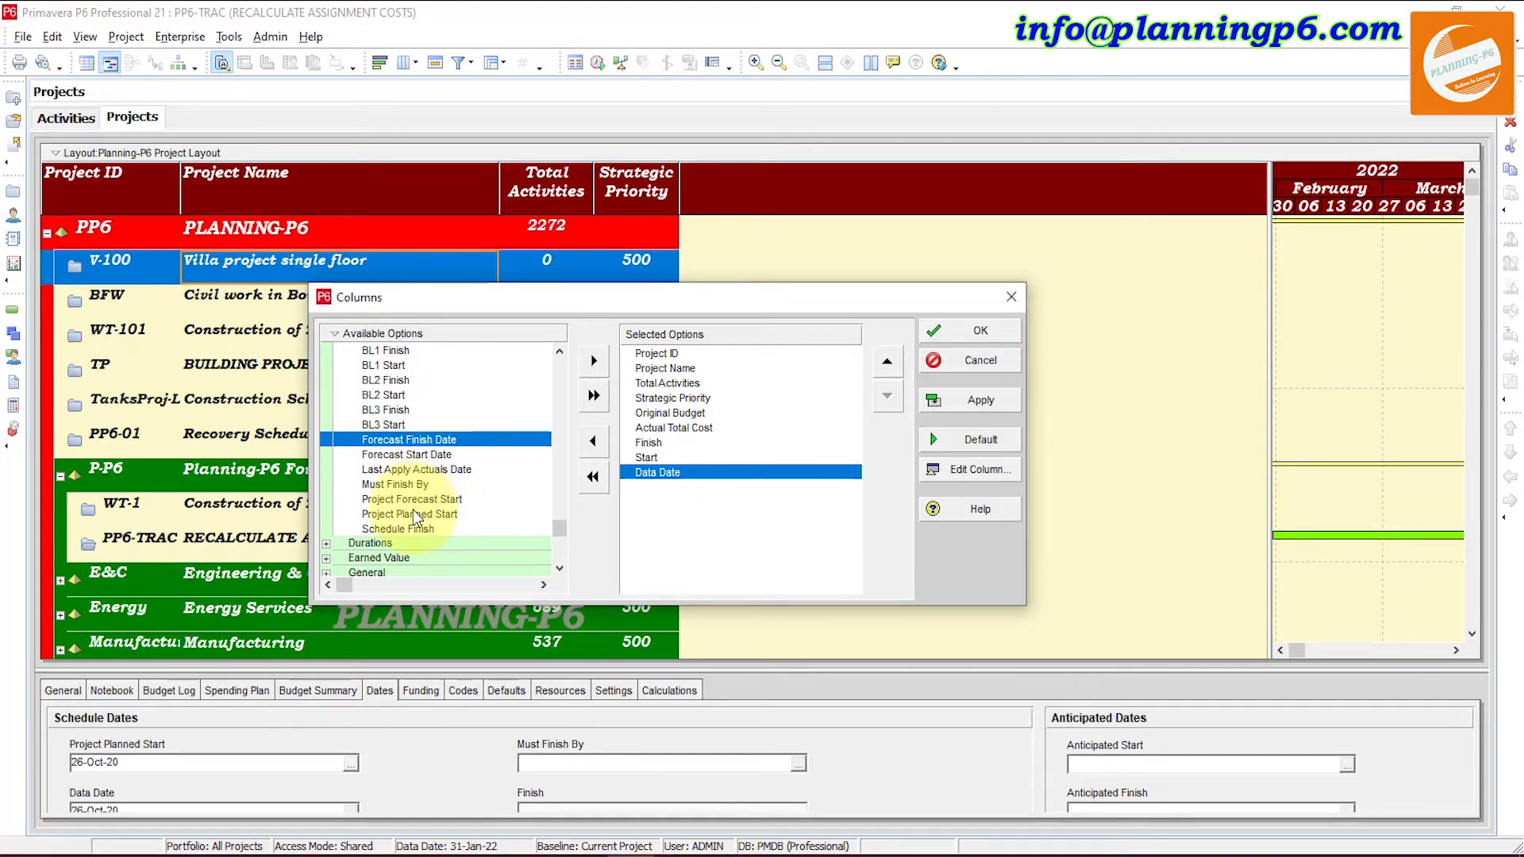
{"action": "scroll", "coordinate": [408, 493], "scroll_direction": "up", "scroll_amount": 4}
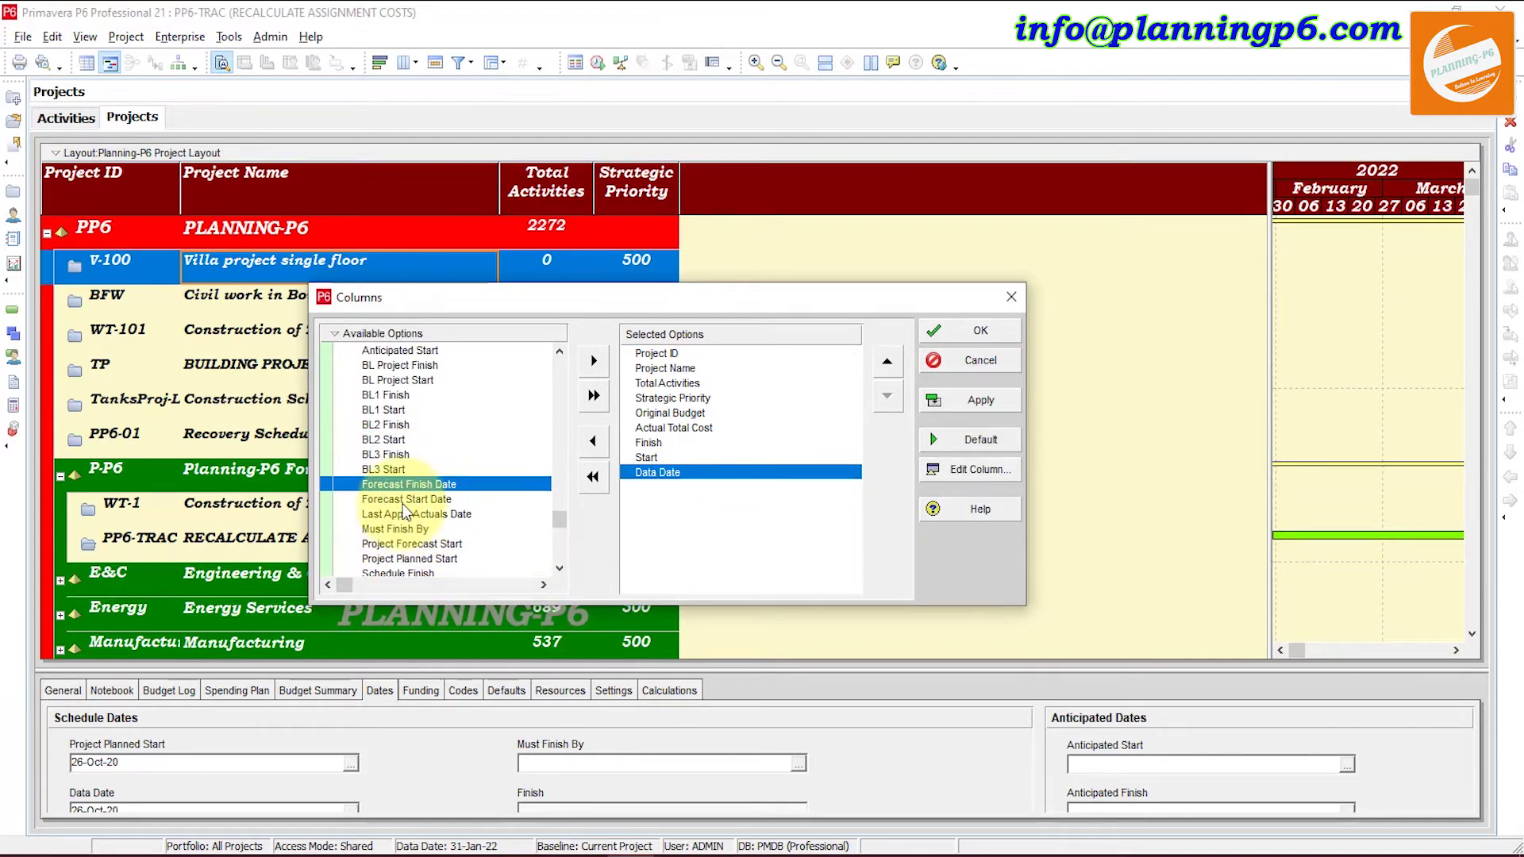
{"action": "scroll", "coordinate": [402, 503], "scroll_direction": "down", "scroll_amount": 3}
{"action": "left_click", "coordinate": [408, 457]}
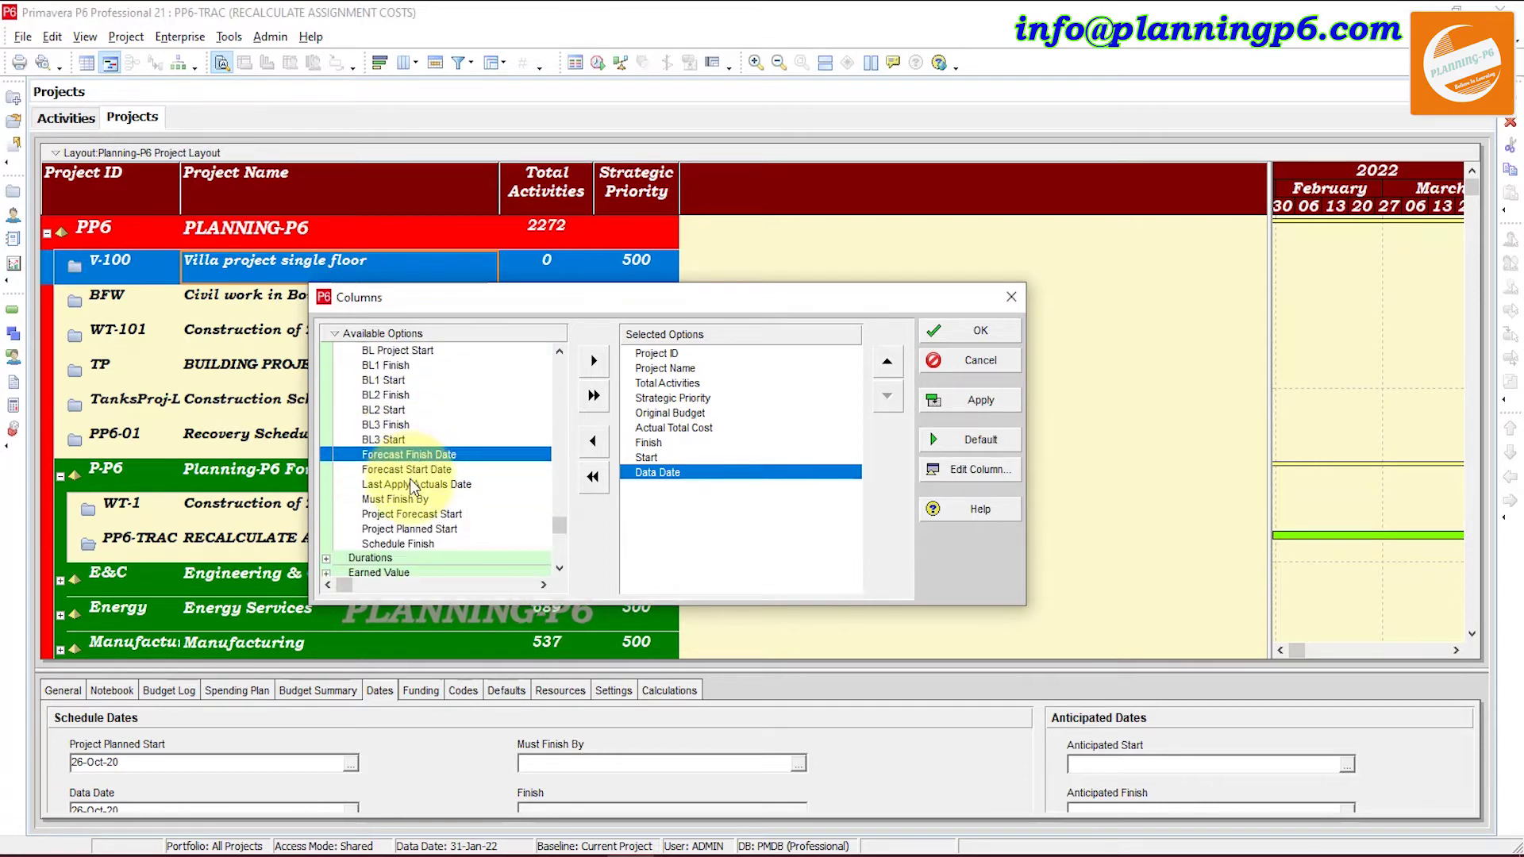
Reorder the selected columns so that Start comes directly before Finish
{"action": "left_click", "coordinate": [646, 457]}
{"action": "left_click", "coordinate": [887, 362]}
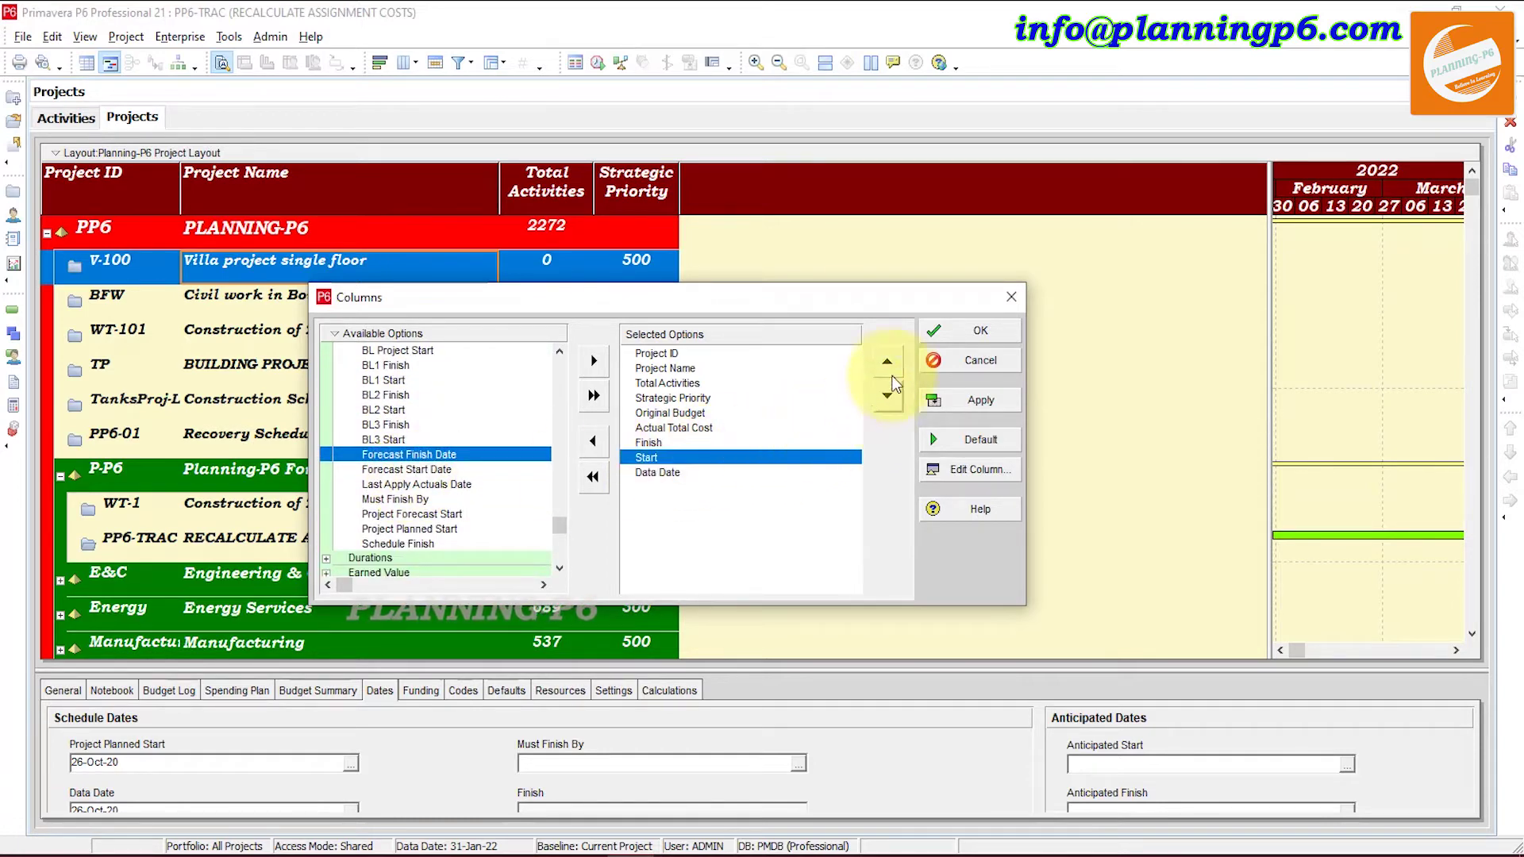
{"action": "left_click", "coordinate": [647, 459]}
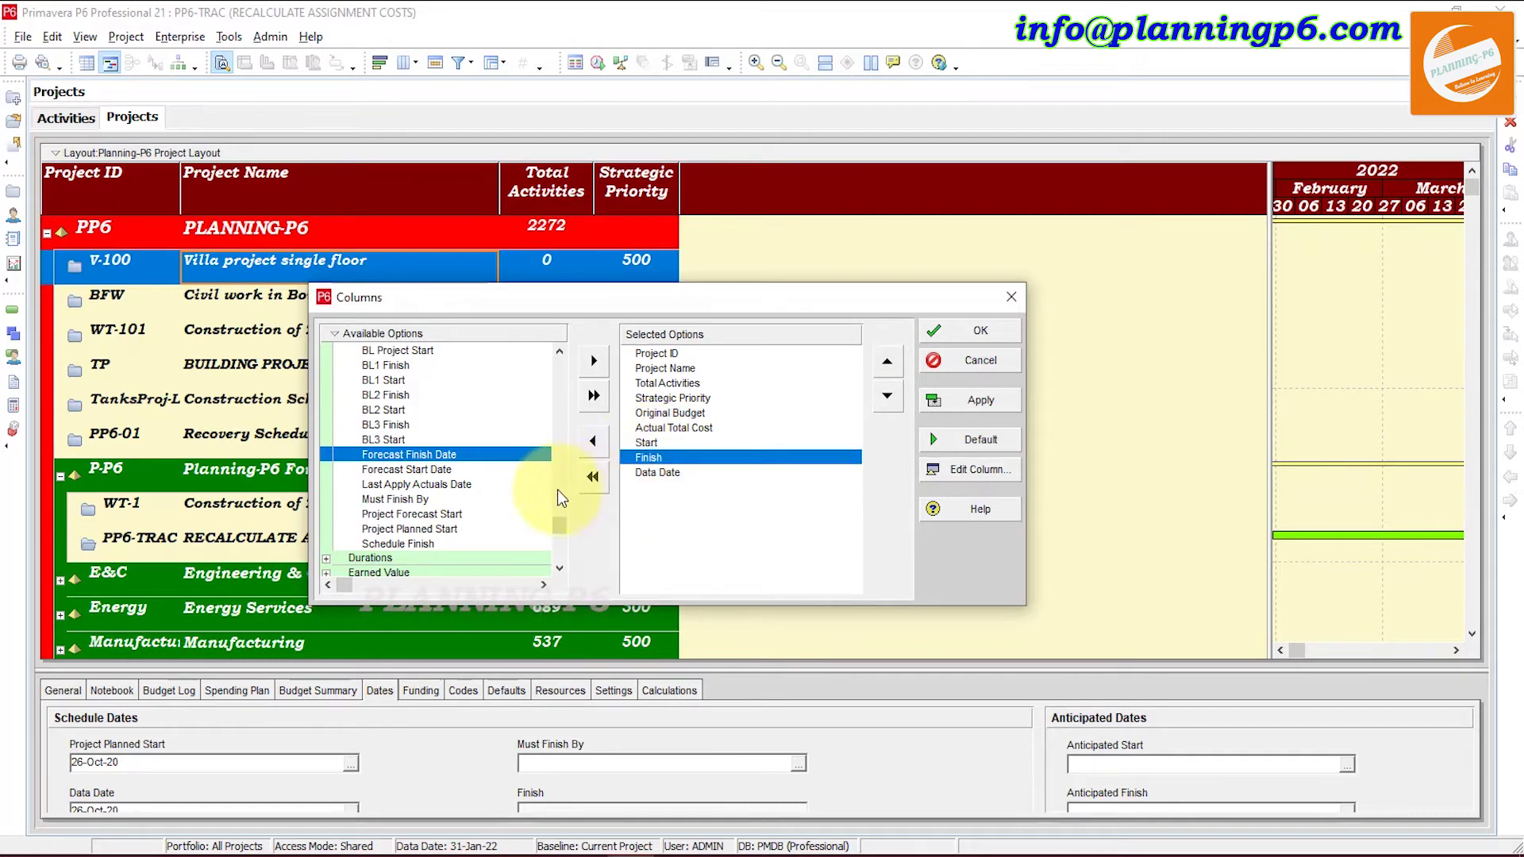
{"action": "left_click", "coordinate": [401, 513]}
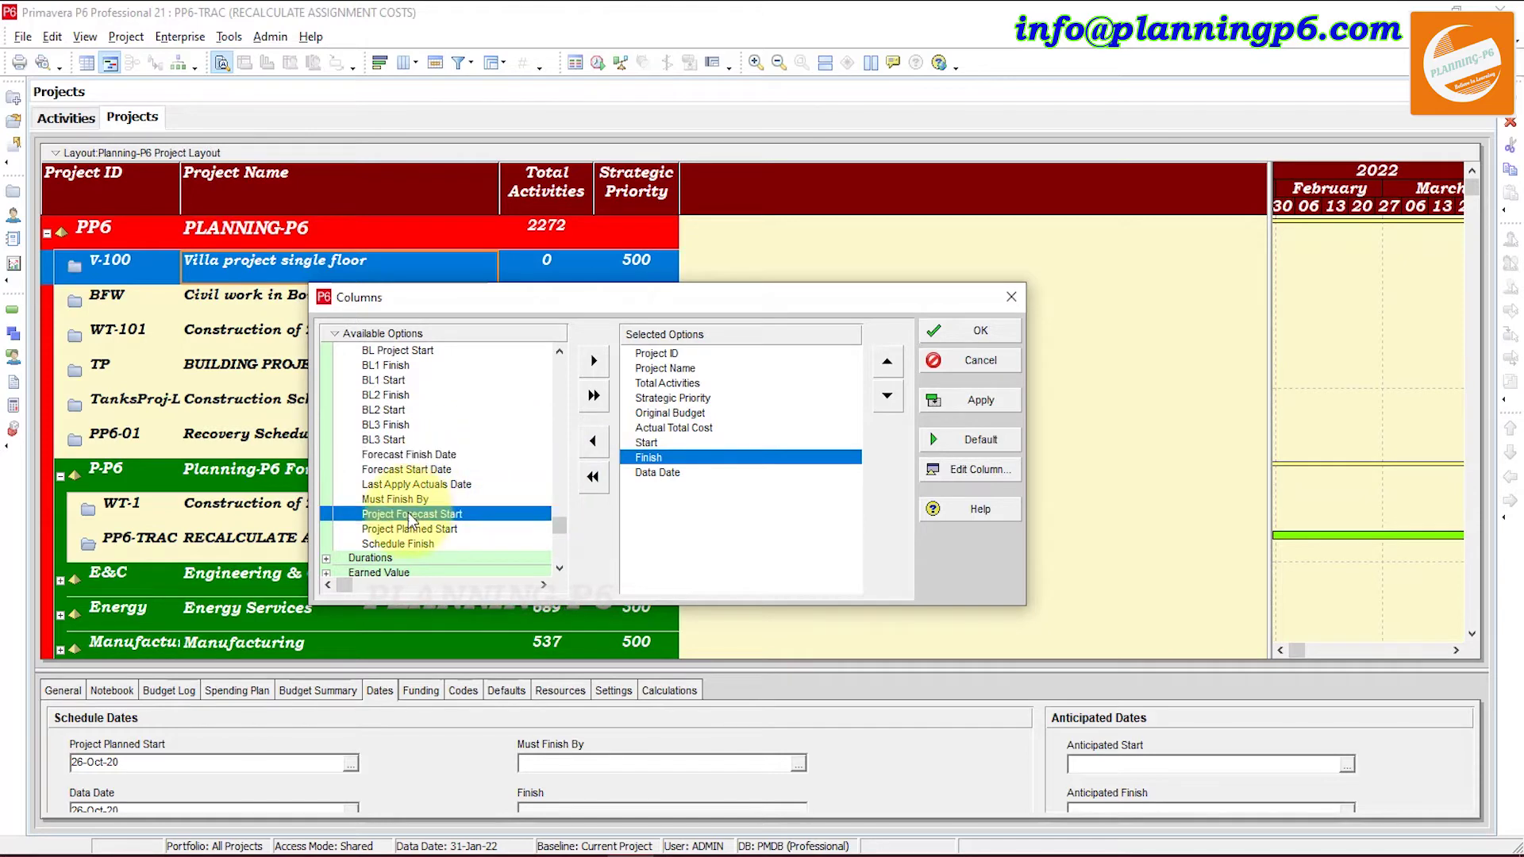
Add Total Float from the Durations category to the selected columns and place it directly before Start
{"action": "scroll", "coordinate": [400, 516], "scroll_direction": "down", "scroll_amount": 1}
{"action": "left_click", "coordinate": [329, 516]}
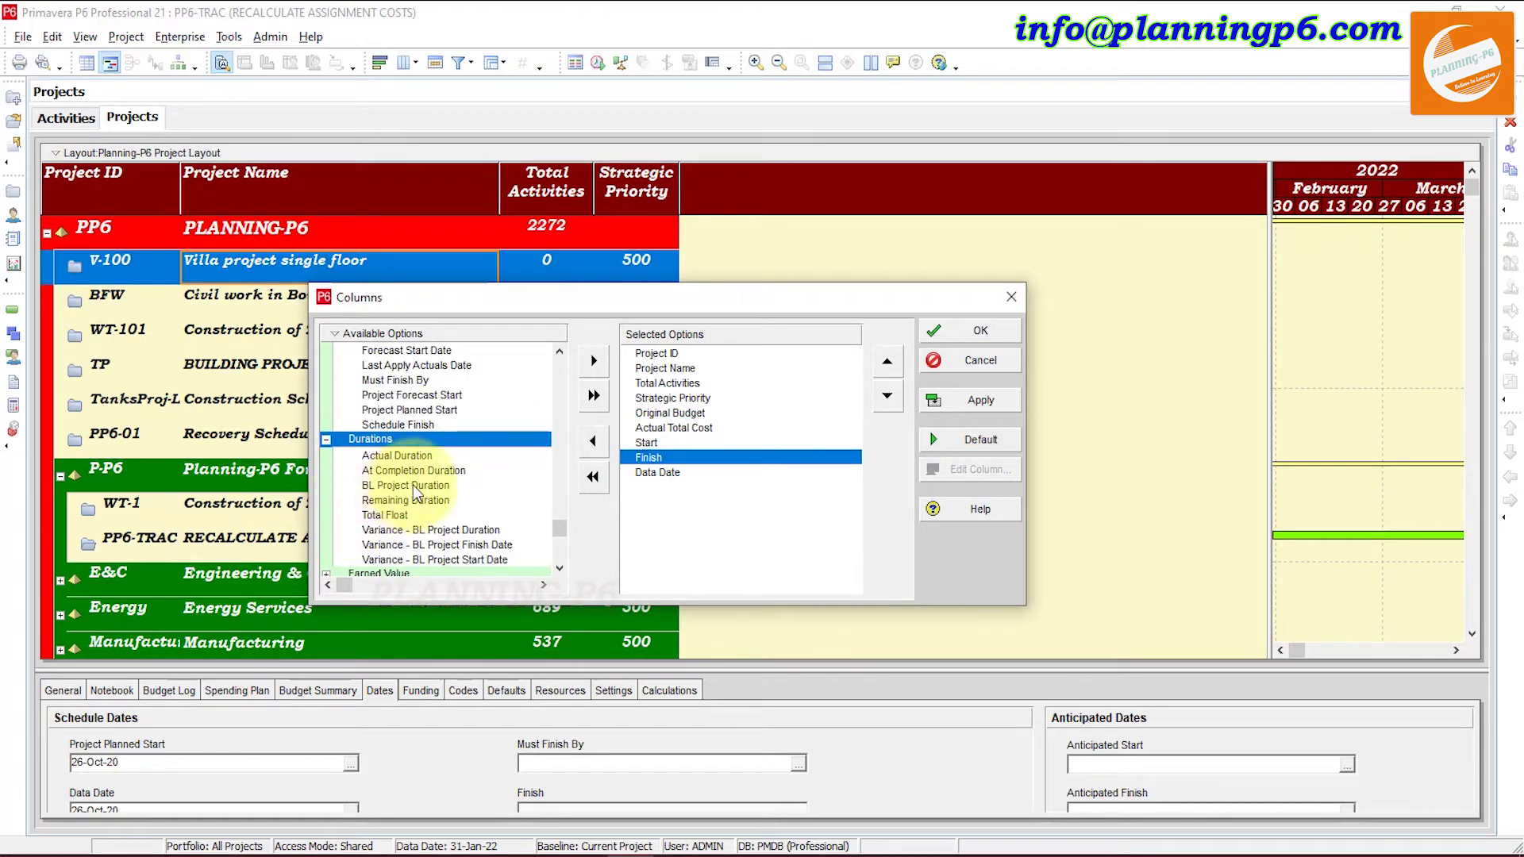
{"action": "scroll", "coordinate": [413, 485], "scroll_direction": "down", "scroll_amount": 1}
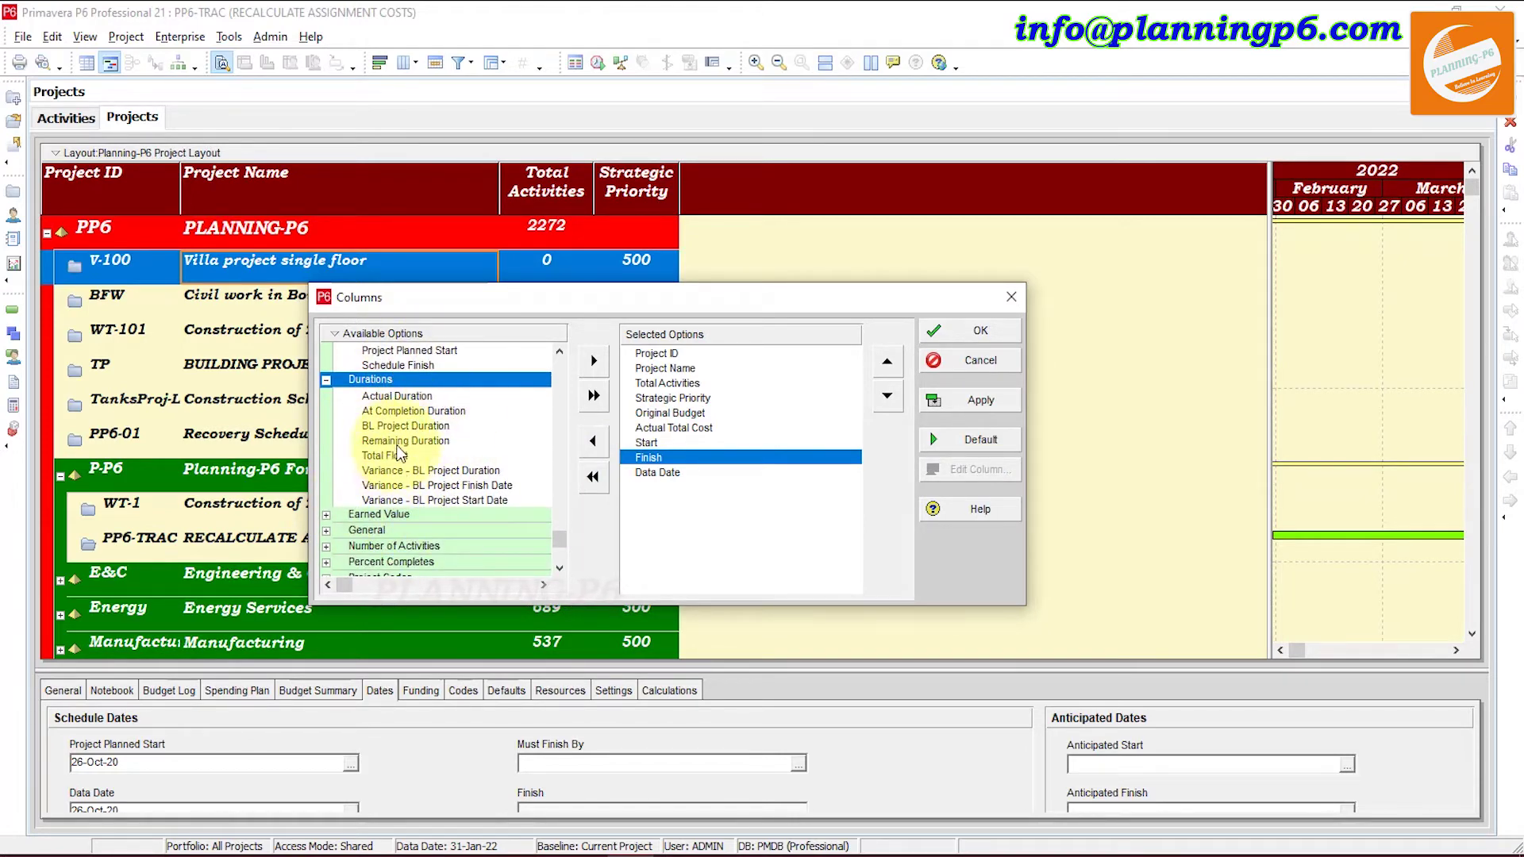
{"action": "left_click", "coordinate": [393, 456]}
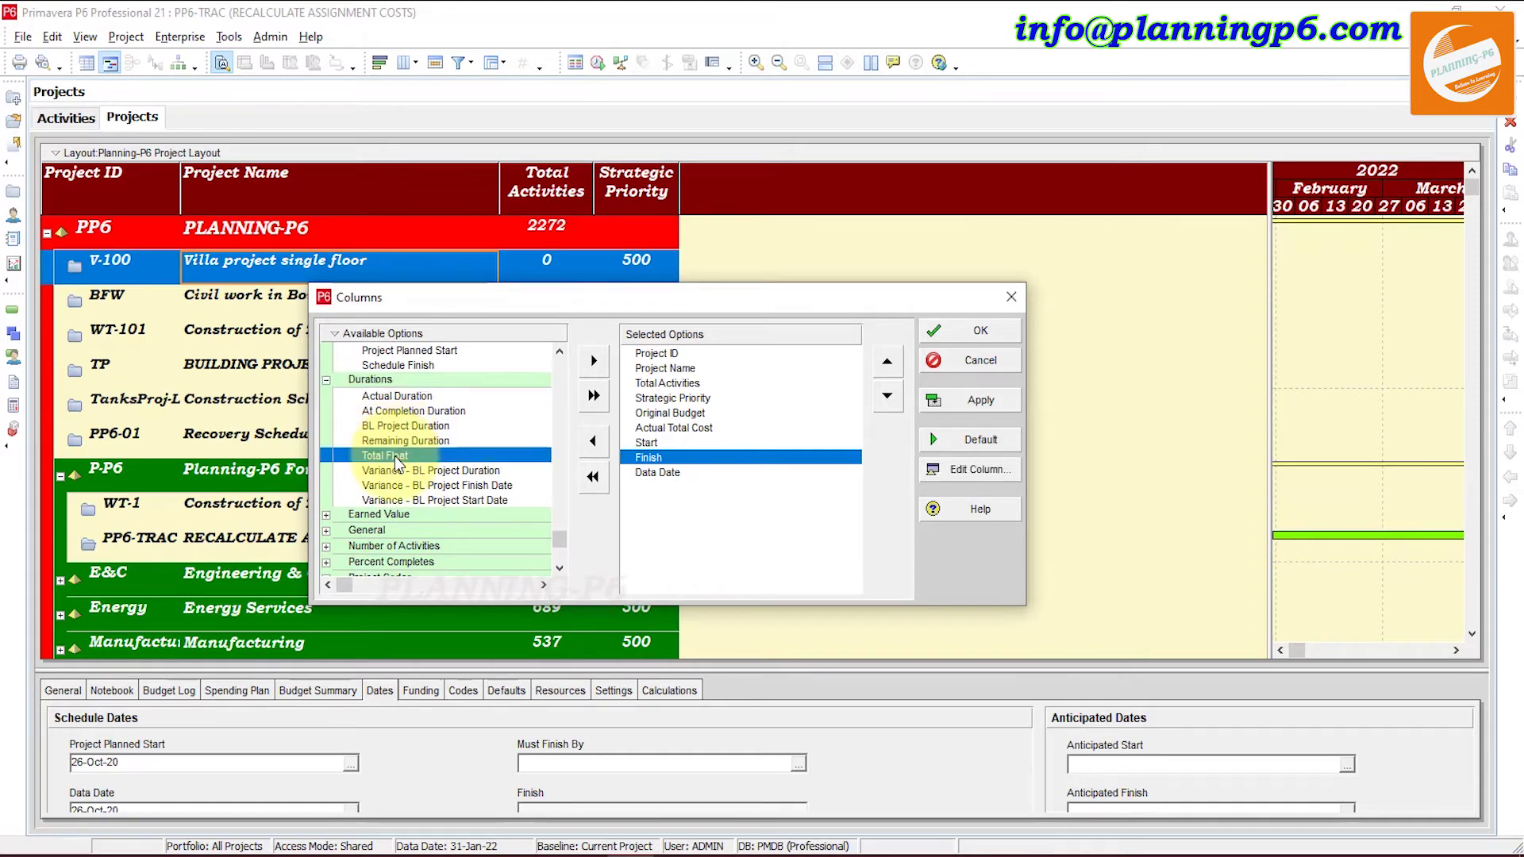
{"action": "double_click", "coordinate": [393, 456]}
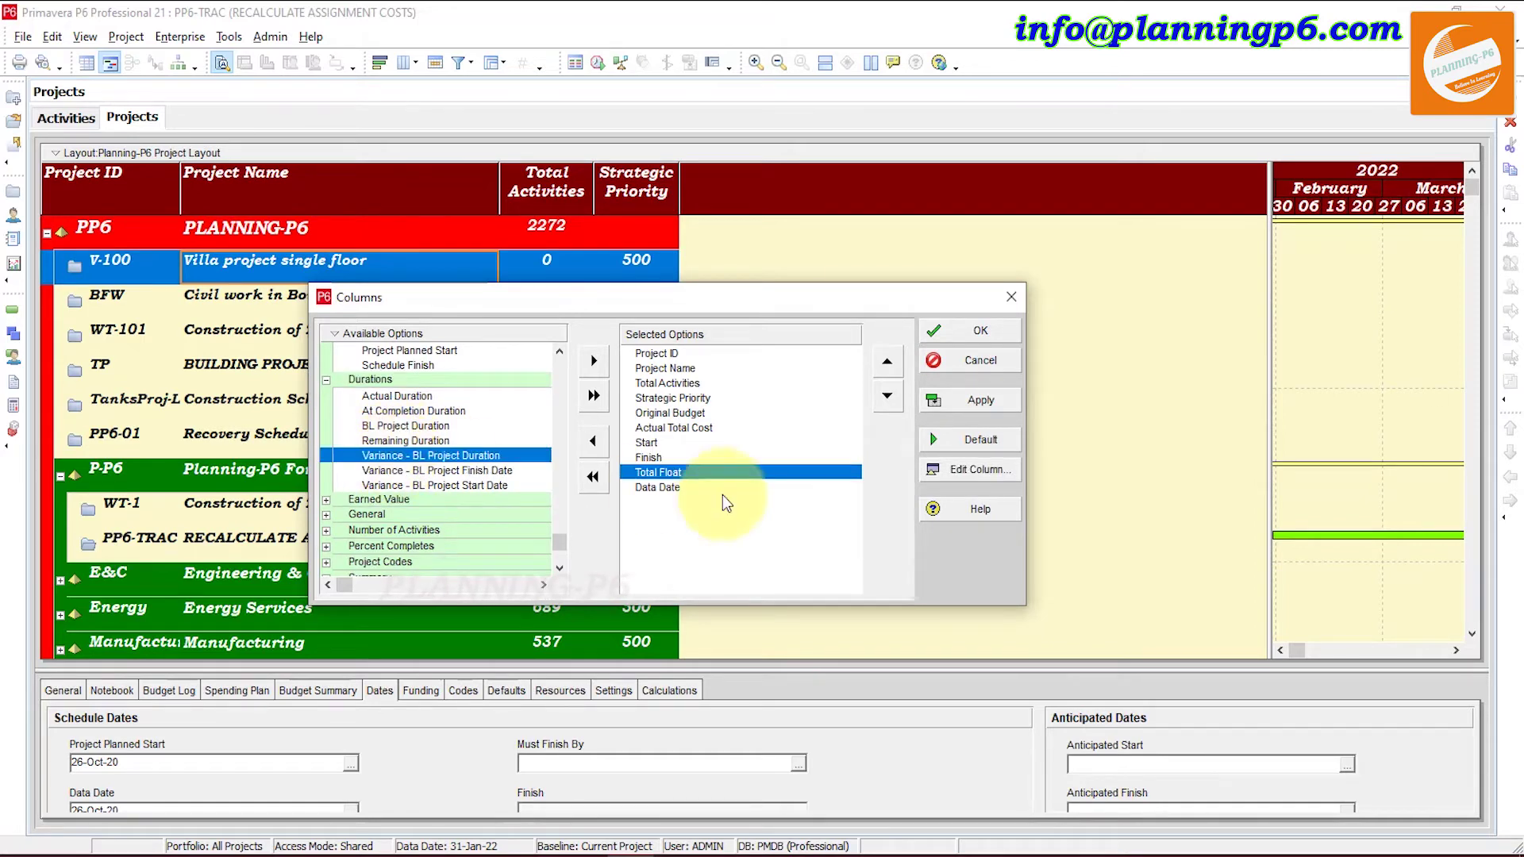
{"action": "left_click", "coordinate": [888, 363]}
{"action": "left_click", "coordinate": [887, 362]}
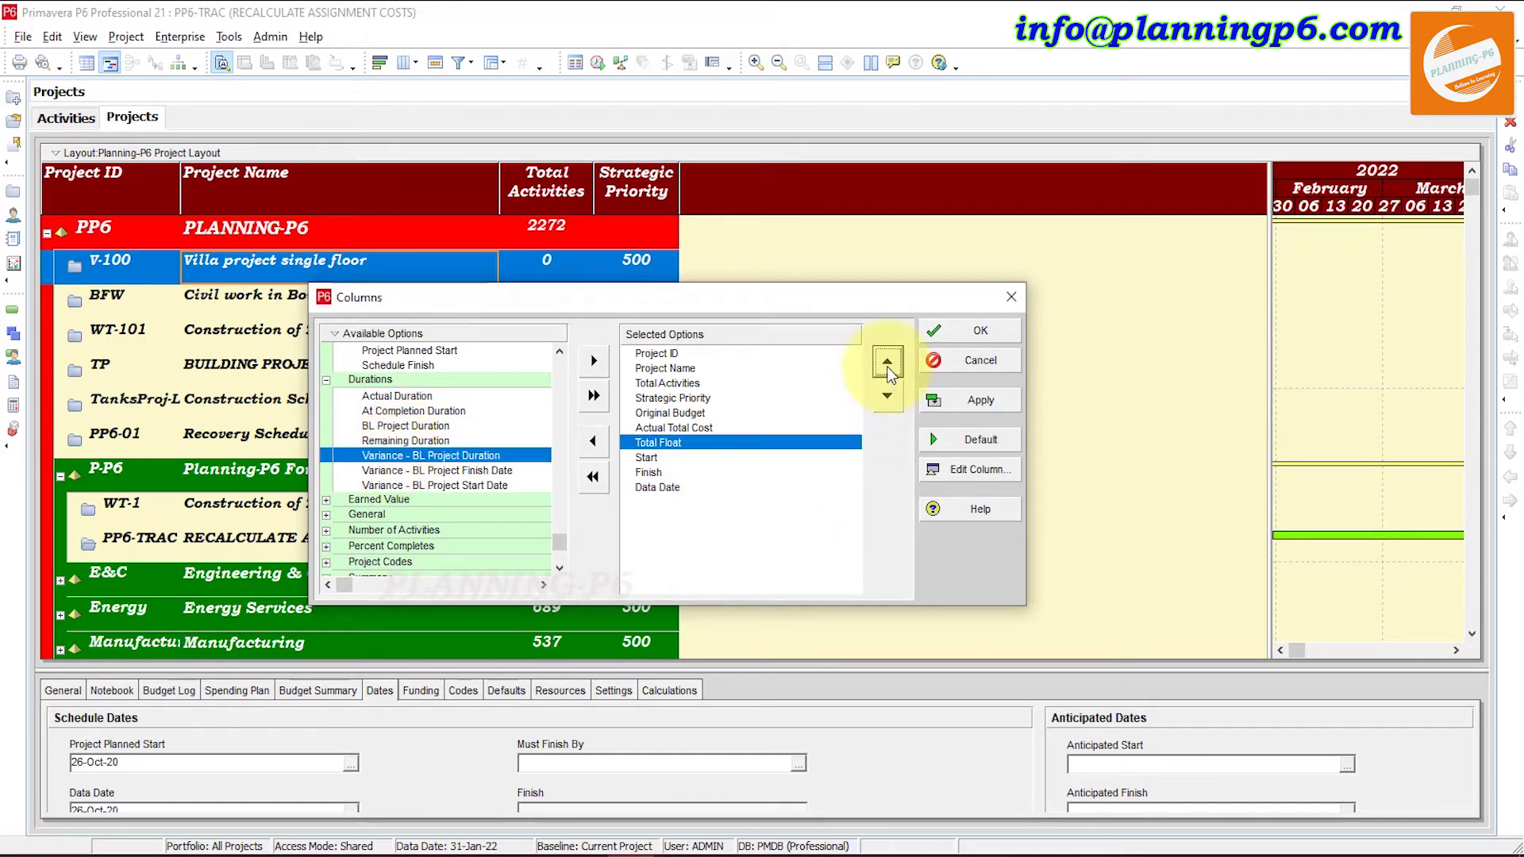
Add Cost Variance from the Earned Value category to the selected columns directly after Finish
{"action": "left_click", "coordinate": [649, 472]}
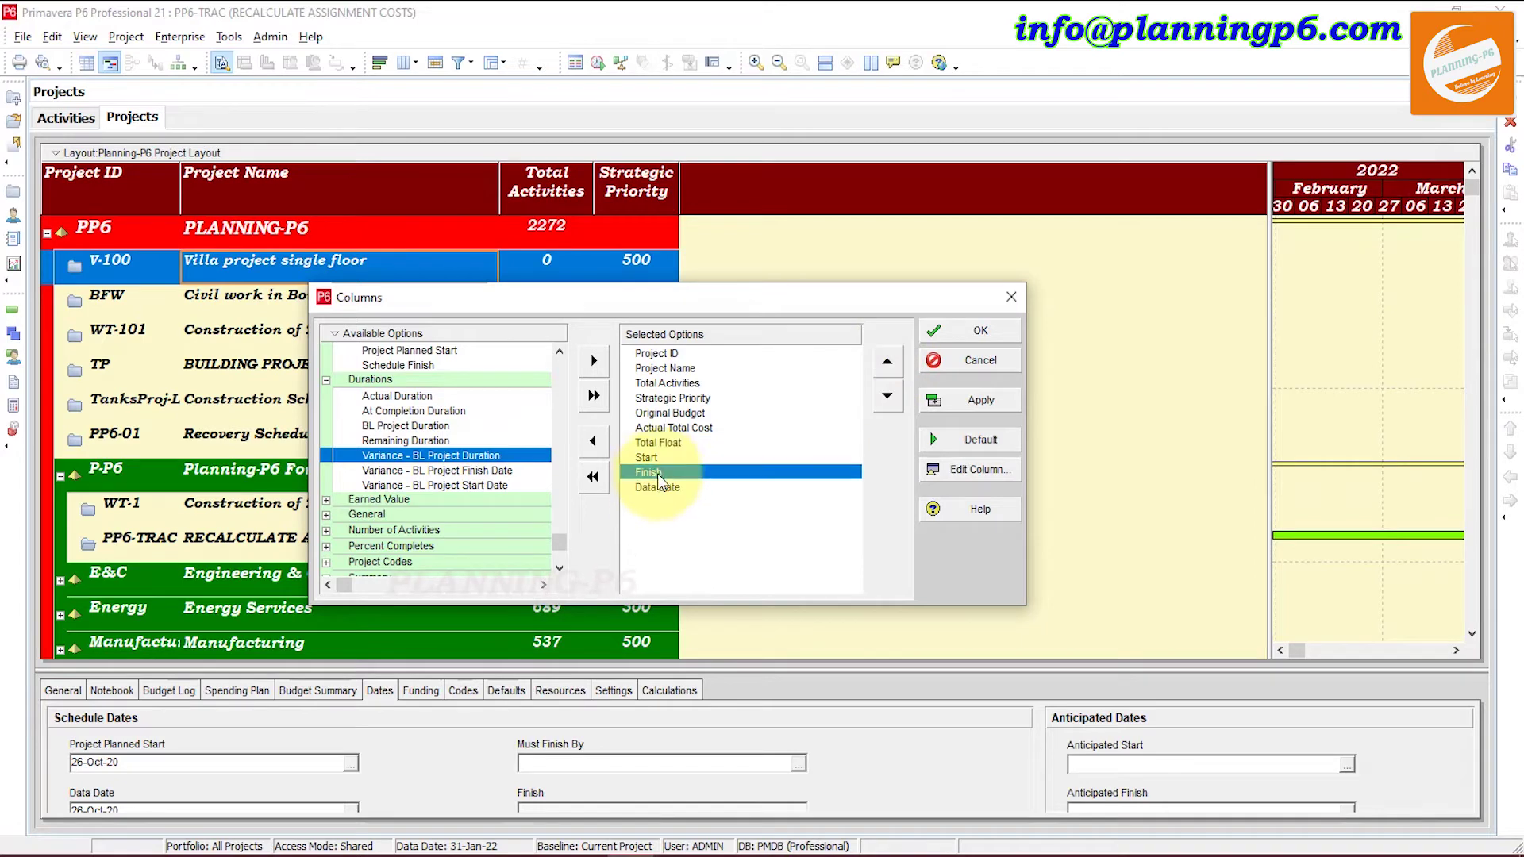
{"action": "left_click", "coordinate": [326, 500]}
{"action": "scroll", "coordinate": [413, 487], "scroll_direction": "down", "scroll_amount": 3}
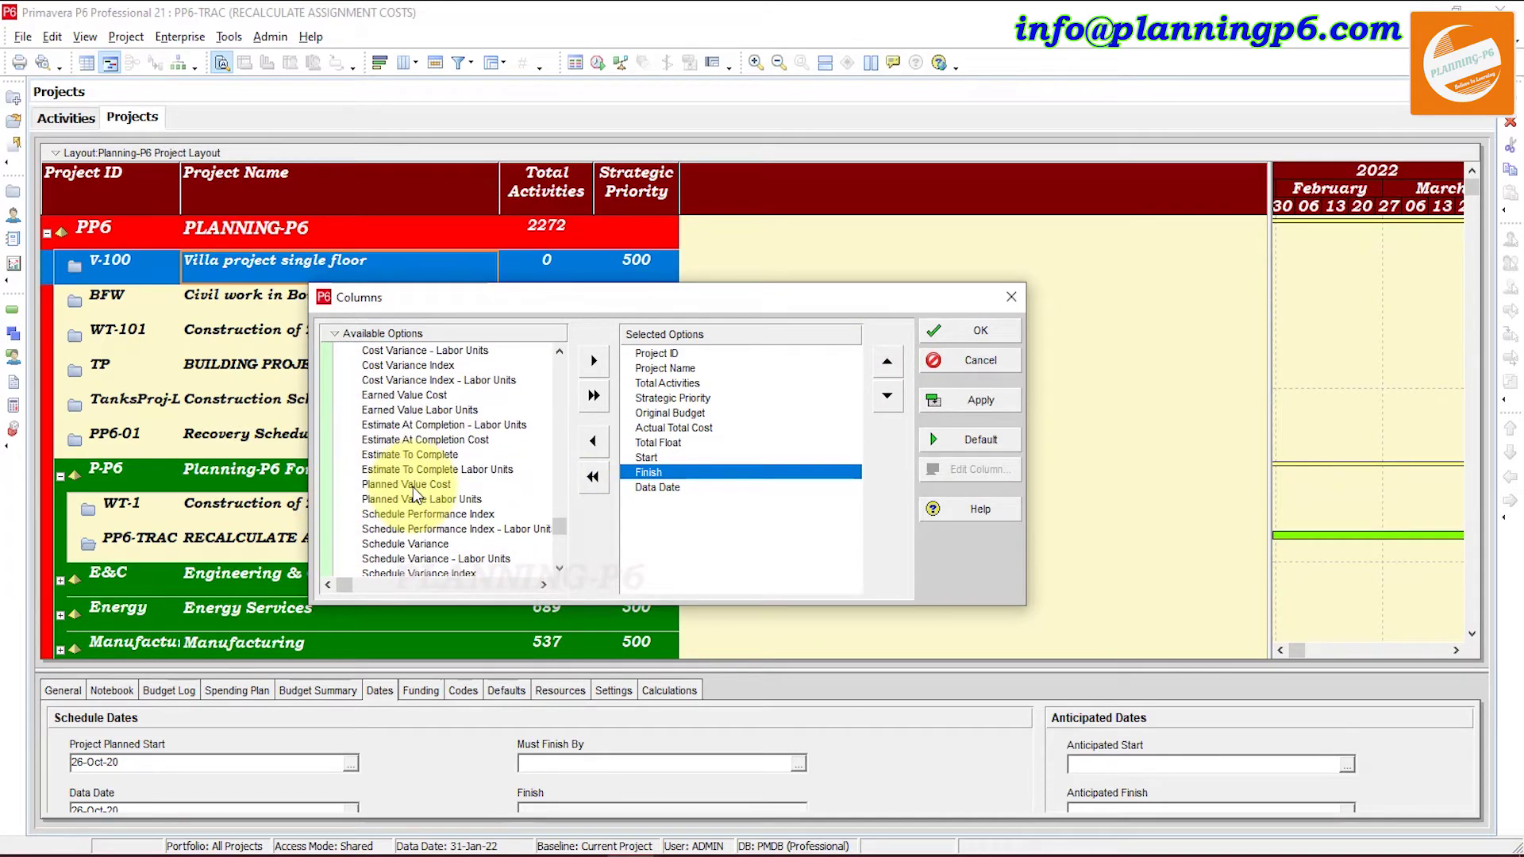
{"action": "scroll", "coordinate": [413, 487], "scroll_direction": "down", "scroll_amount": 2}
{"action": "scroll", "coordinate": [438, 479], "scroll_direction": "down", "scroll_amount": 1}
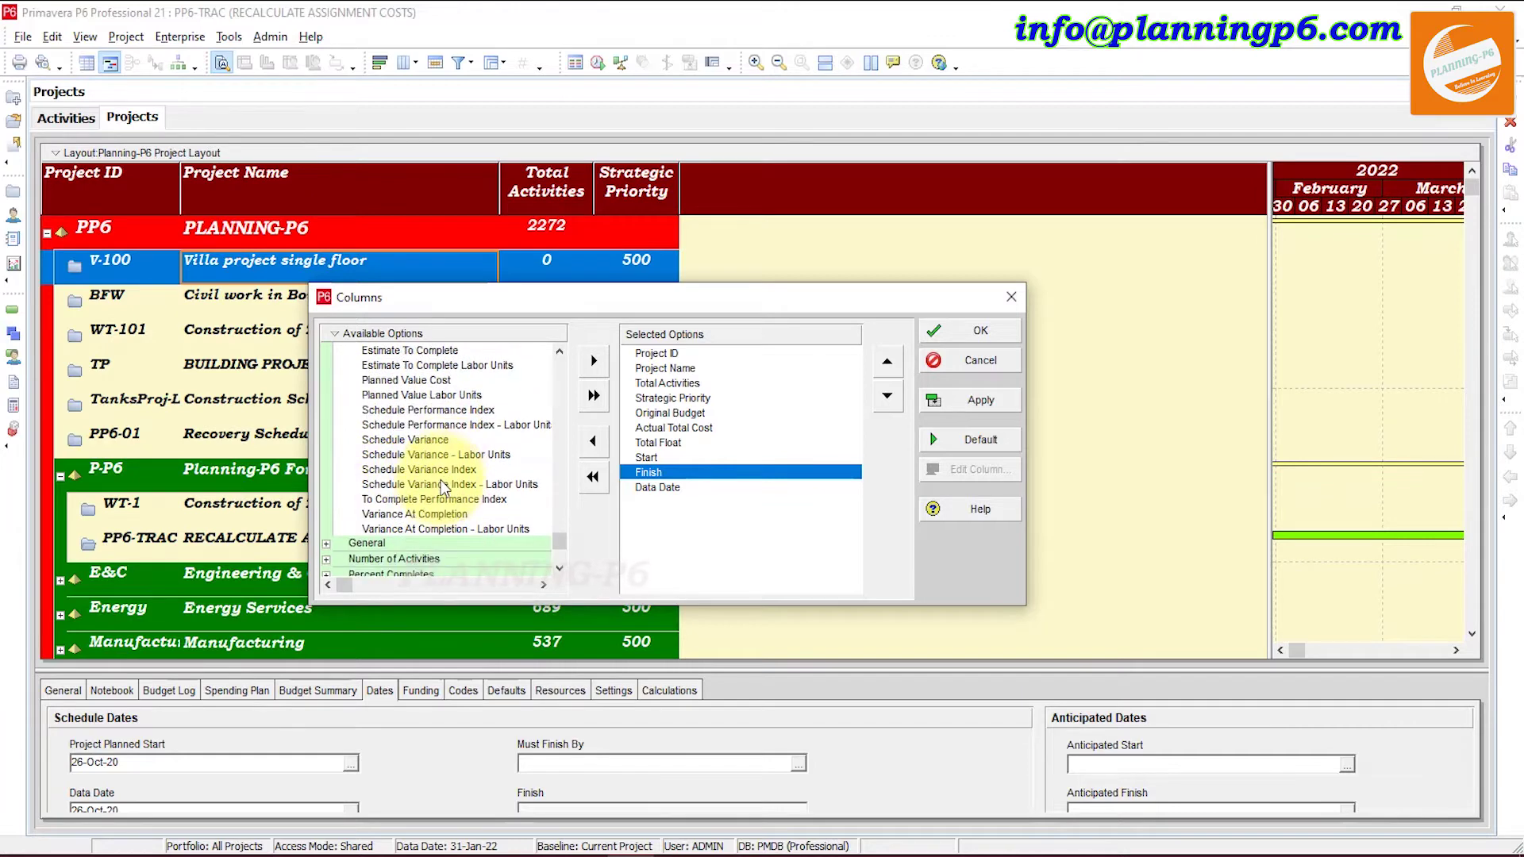
{"action": "scroll", "coordinate": [438, 482], "scroll_direction": "up", "scroll_amount": 2}
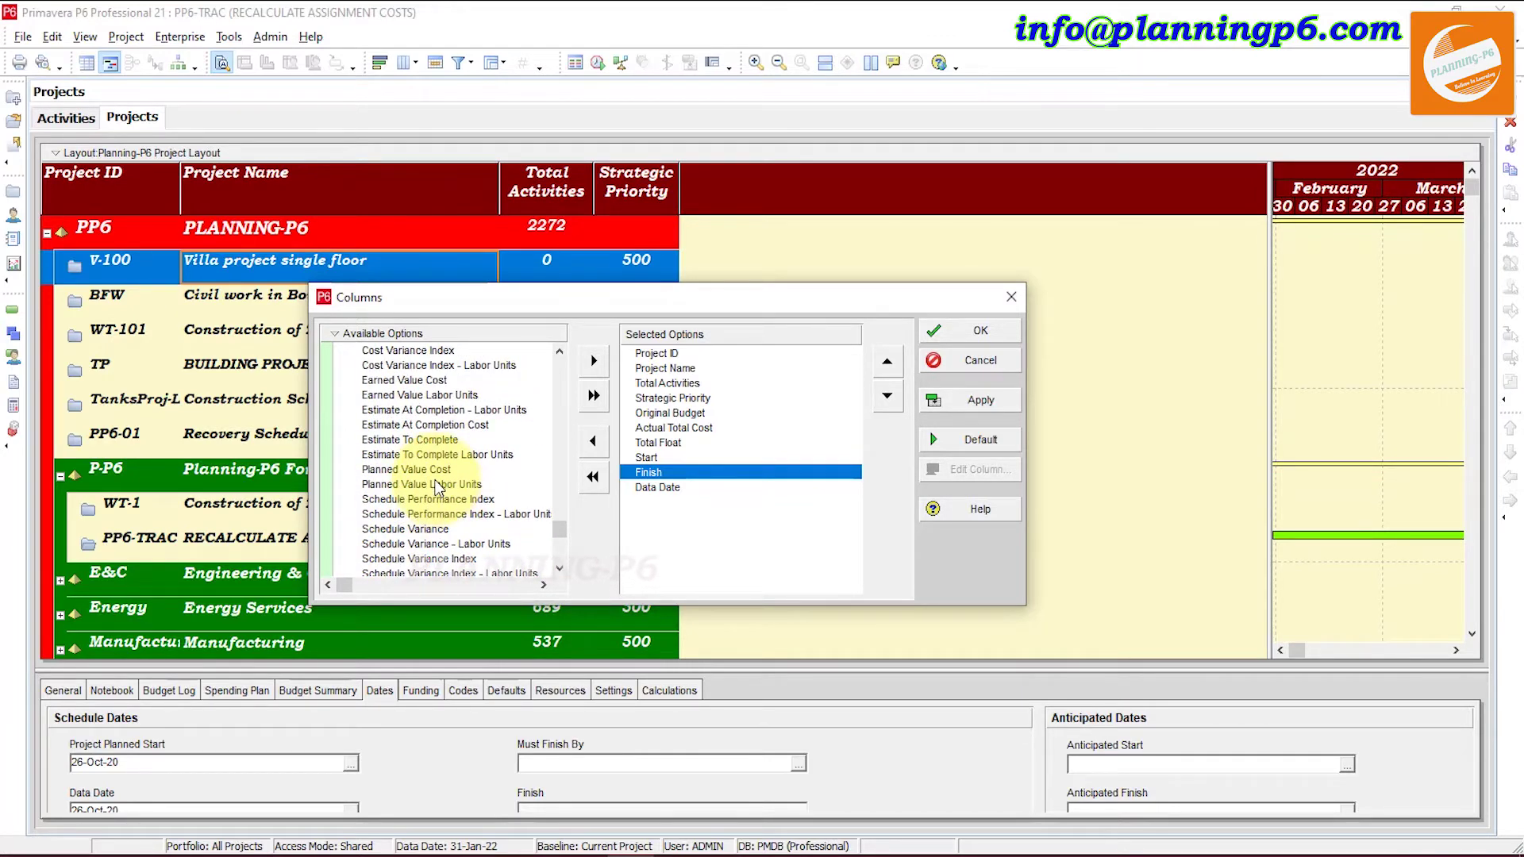
{"action": "scroll", "coordinate": [422, 505], "scroll_direction": "up", "scroll_amount": 2}
{"action": "left_click", "coordinate": [400, 379]}
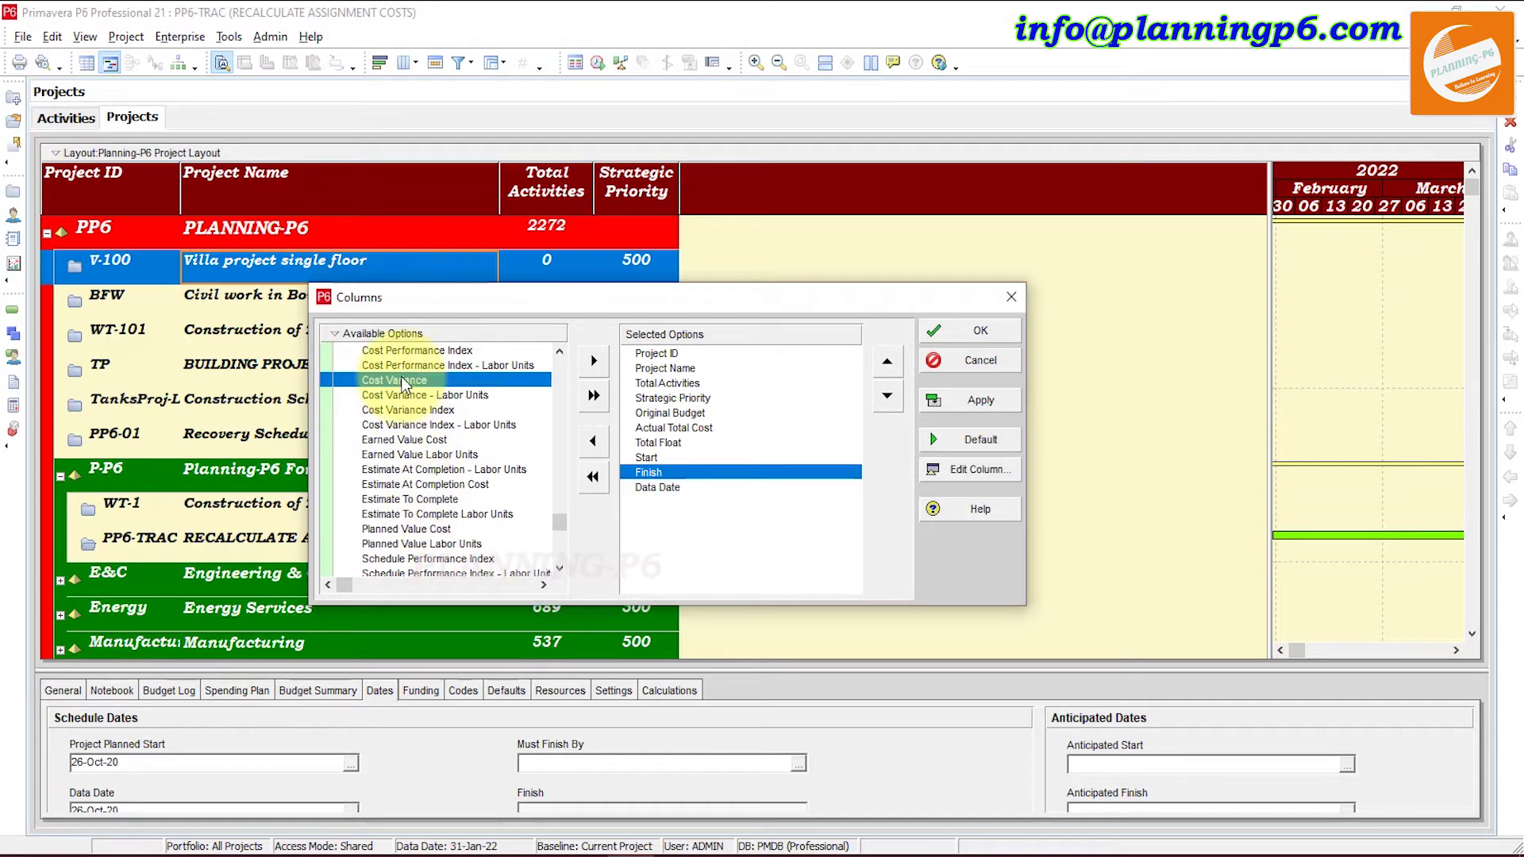
{"action": "double_click", "coordinate": [402, 380]}
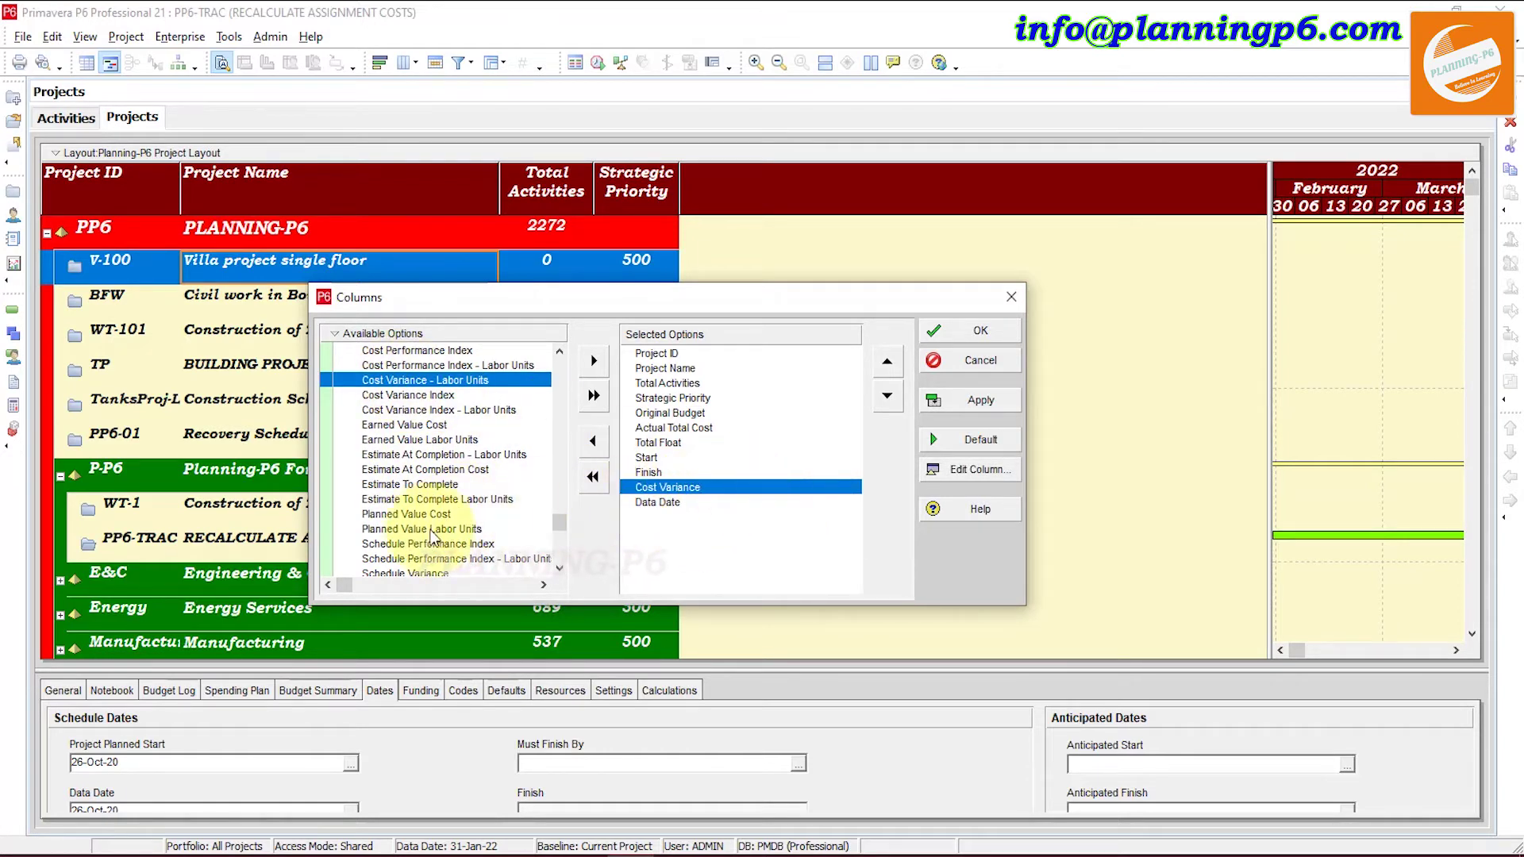
Review the remaining Earned Value options and the options in the General category for further columns
{"action": "scroll", "coordinate": [410, 524], "scroll_direction": "down", "scroll_amount": 4}
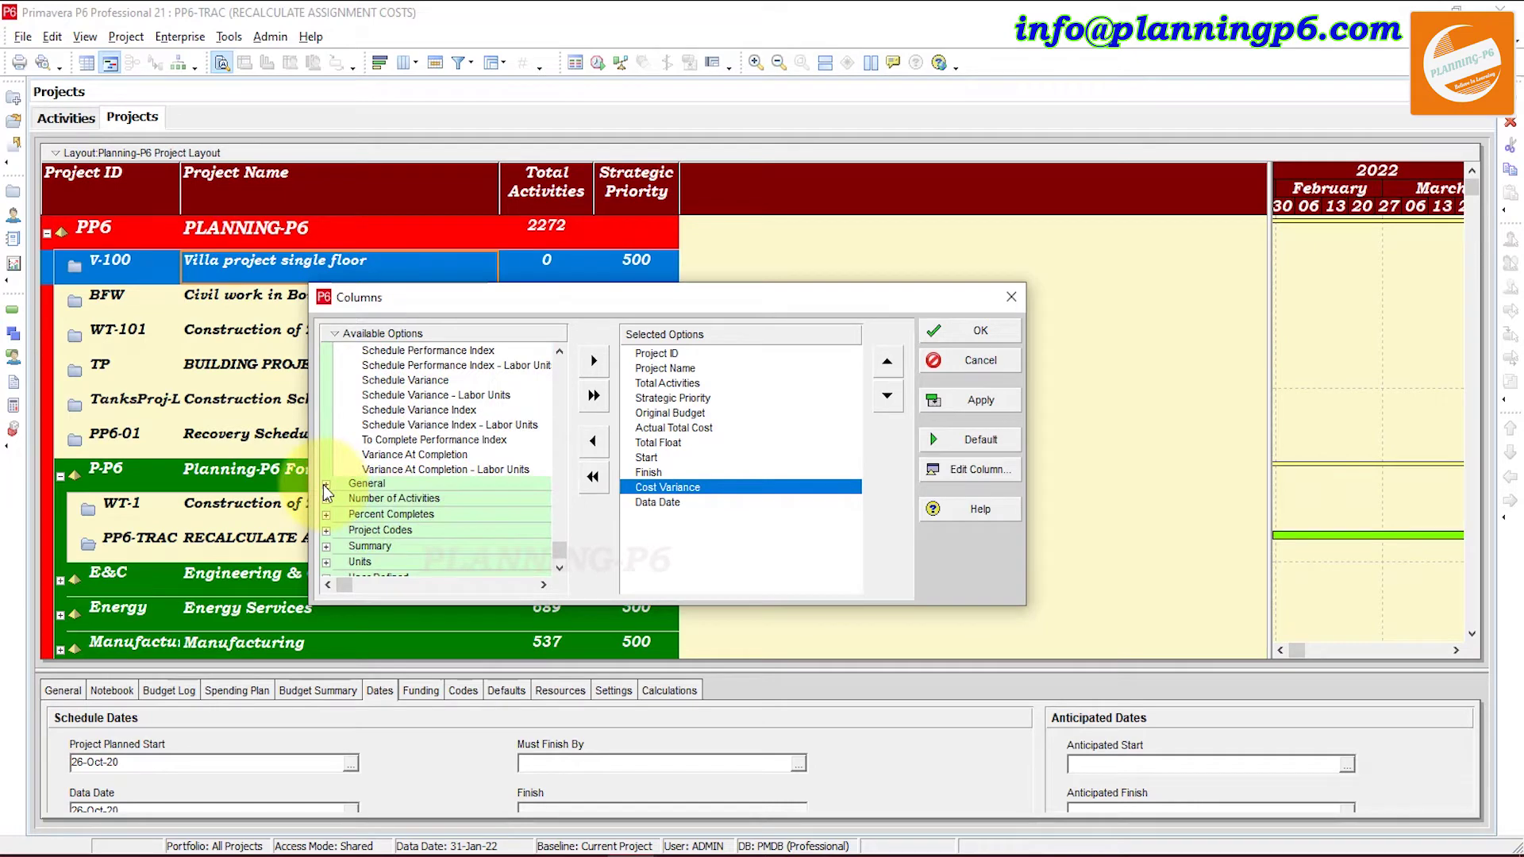
{"action": "left_click", "coordinate": [324, 485]}
{"action": "scroll", "coordinate": [450, 488], "scroll_direction": "down", "scroll_amount": 2}
{"action": "scroll", "coordinate": [443, 488], "scroll_direction": "down", "scroll_amount": 2}
{"action": "scroll", "coordinate": [441, 488], "scroll_direction": "up", "scroll_amount": 3}
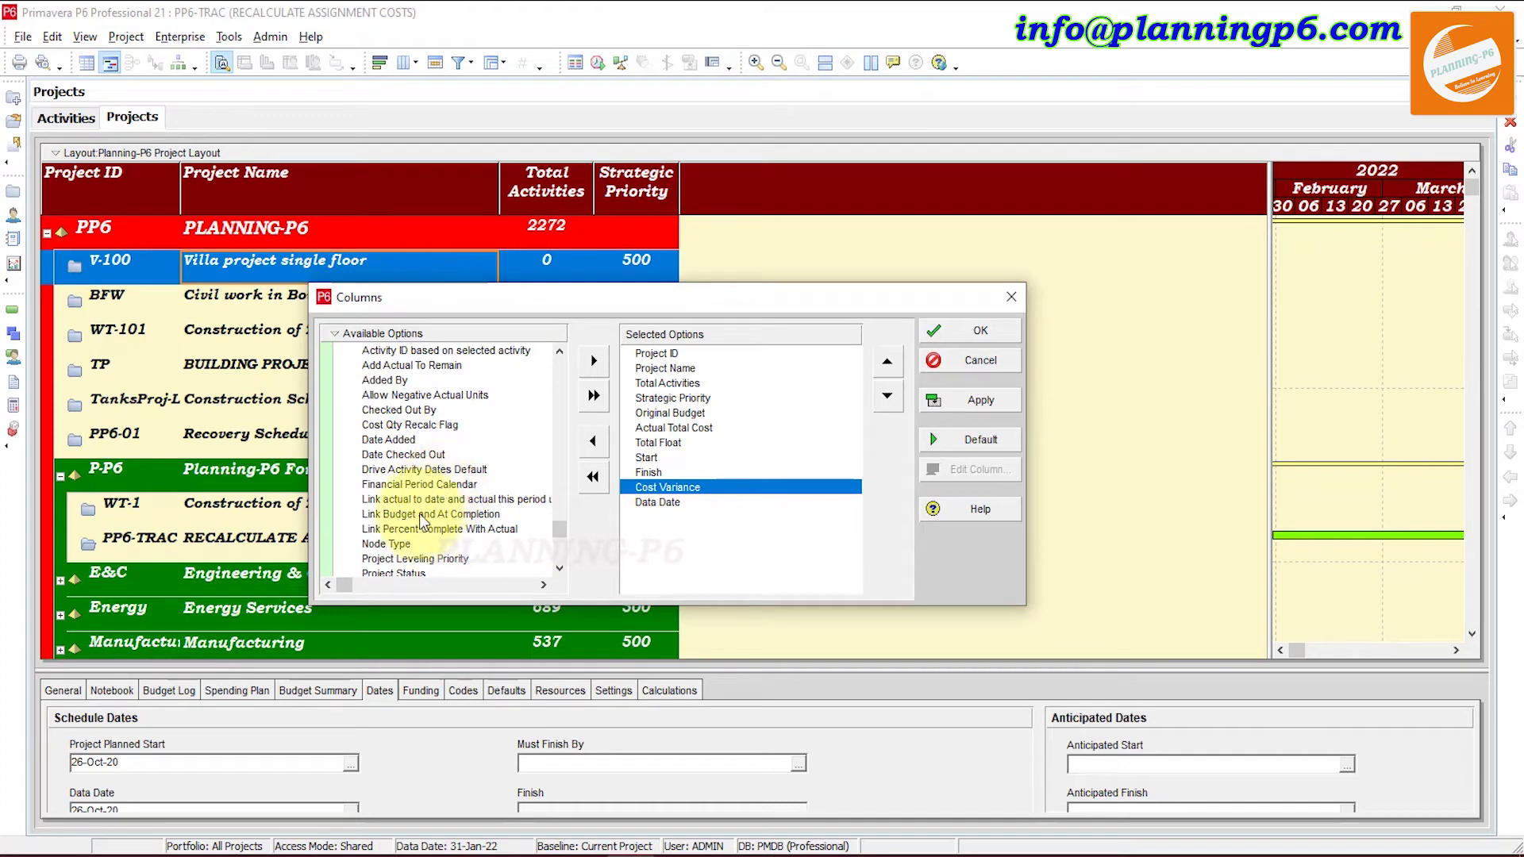
{"action": "scroll", "coordinate": [412, 488], "scroll_direction": "down", "scroll_amount": 3}
{"action": "scroll", "coordinate": [408, 489], "scroll_direction": "down", "scroll_amount": 1}
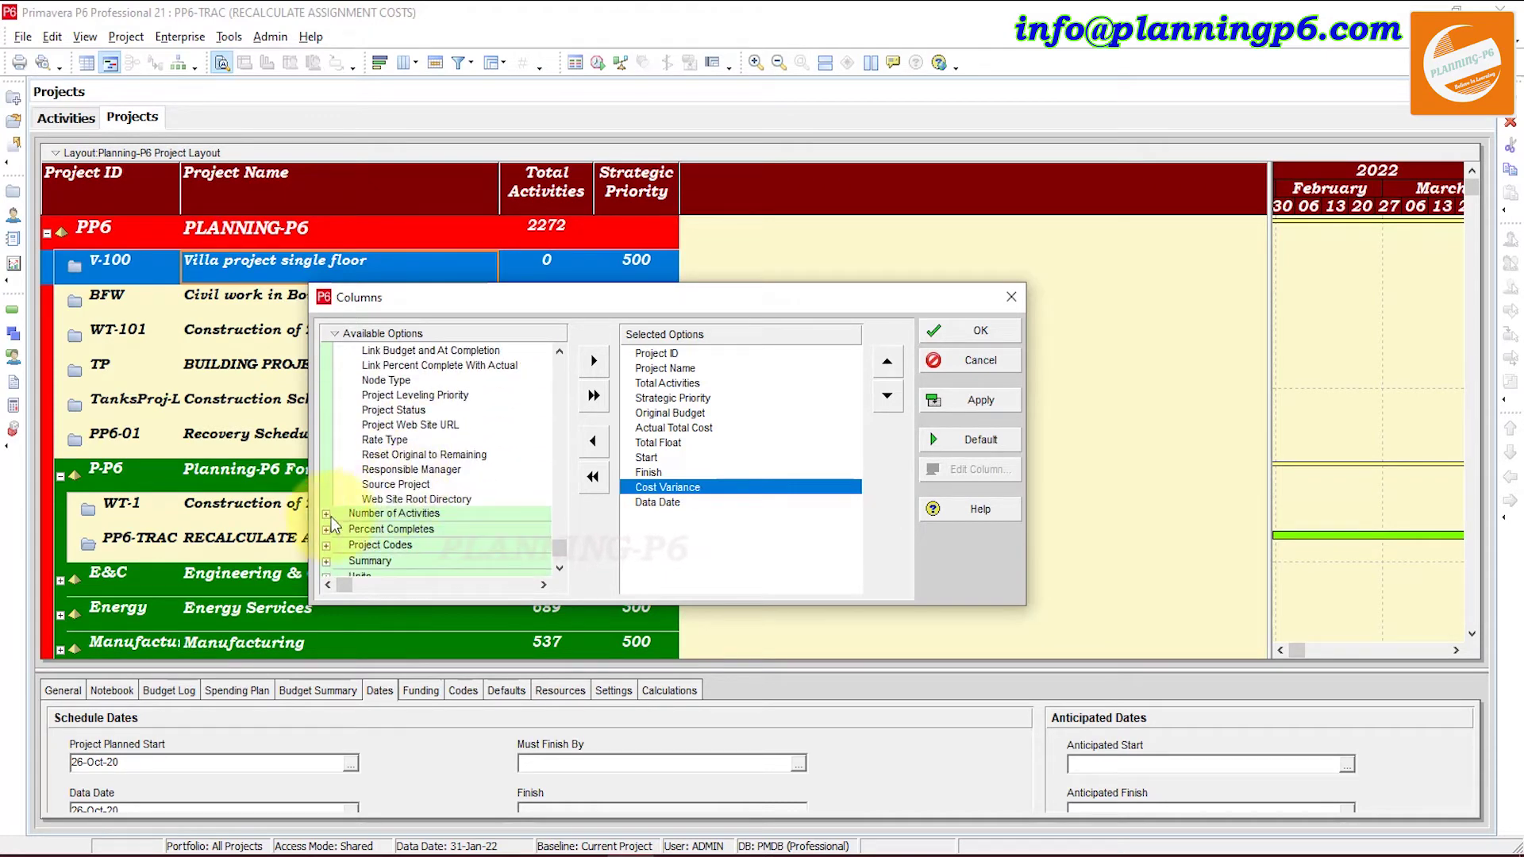
Add Schedule % Complete, Performance % Complete and Units % Complete from the Percent Completes category to the selected columns
{"action": "left_click", "coordinate": [327, 531]}
{"action": "scroll", "coordinate": [400, 501], "scroll_direction": "down", "scroll_amount": 1}
{"action": "double_click", "coordinate": [418, 485]}
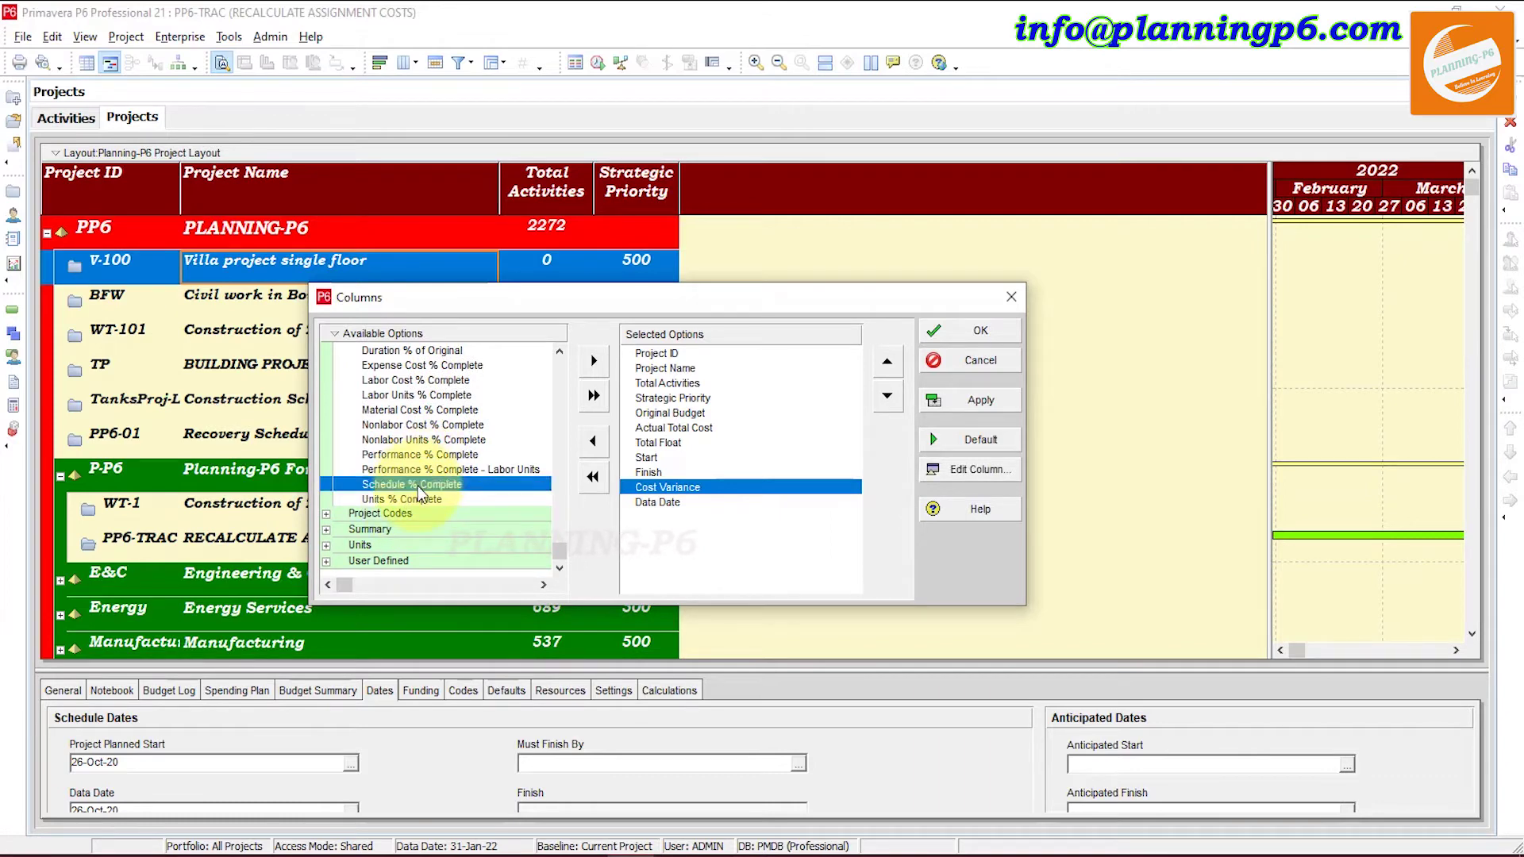
{"action": "double_click", "coordinate": [413, 498]}
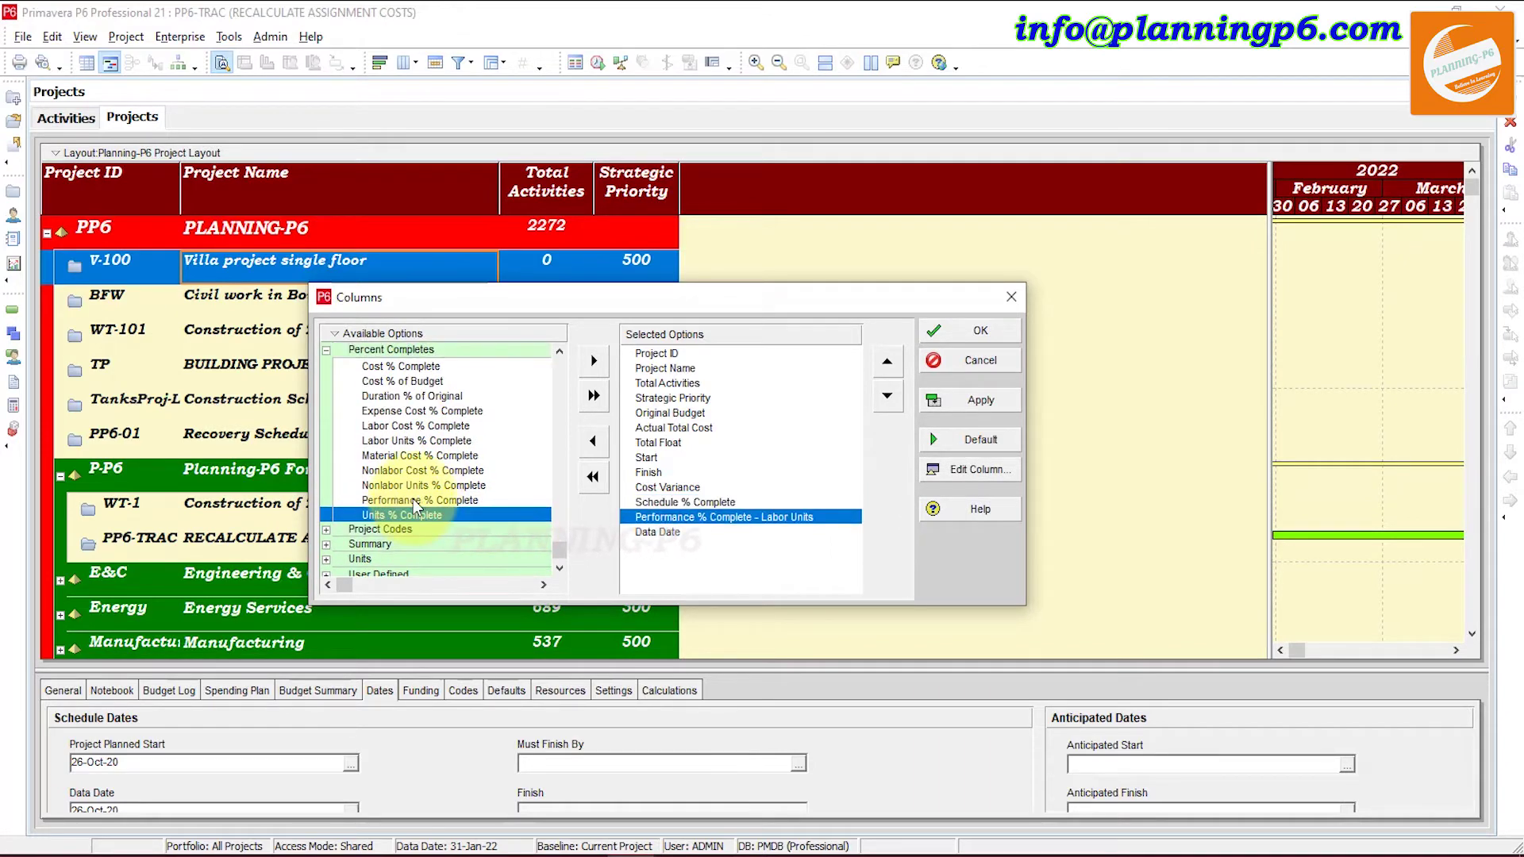
{"action": "double_click", "coordinate": [786, 517]}
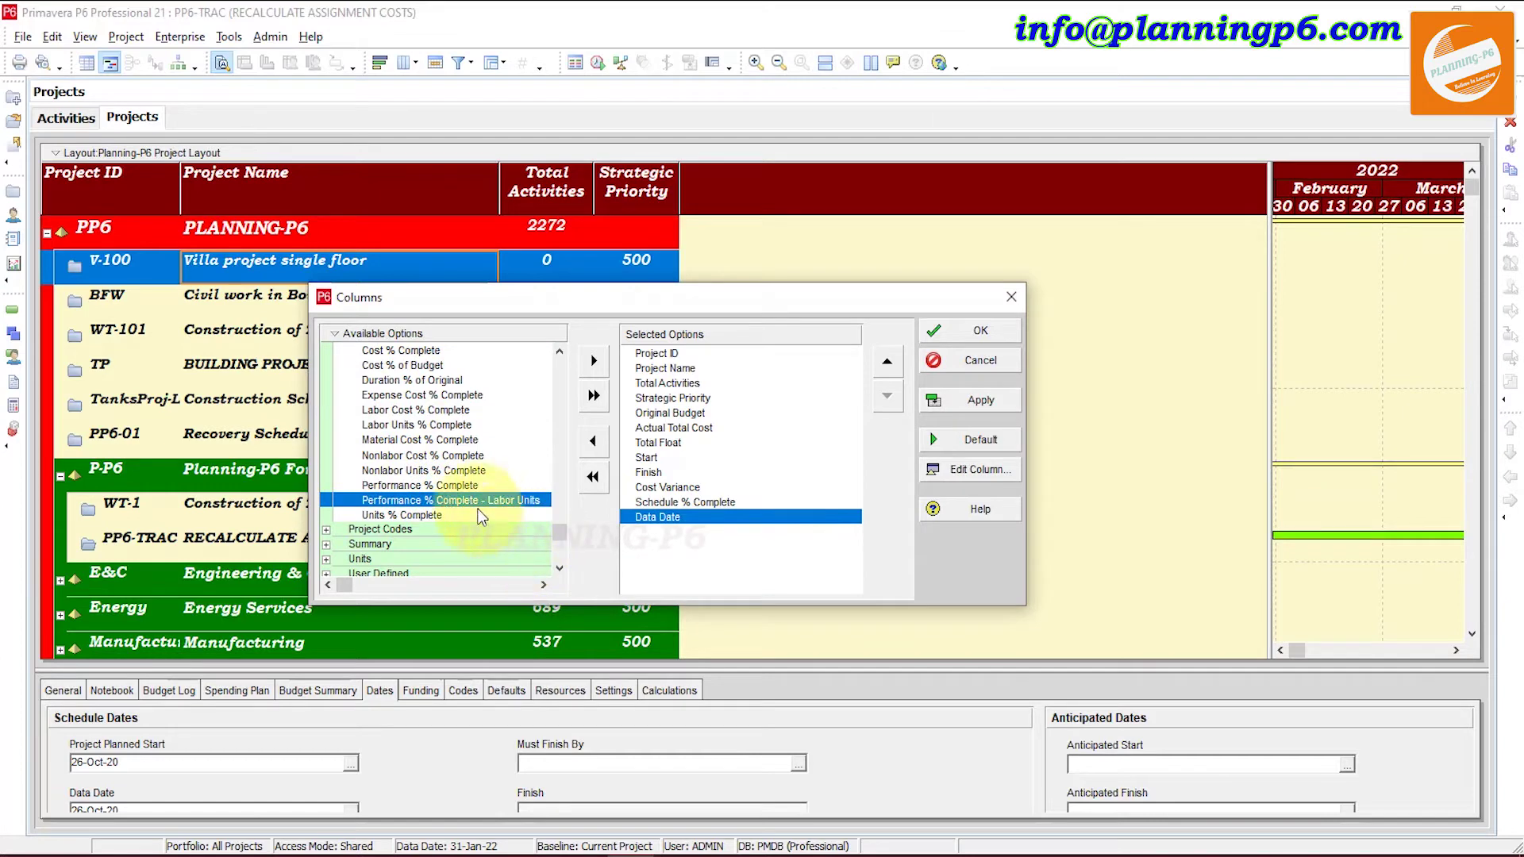
{"action": "double_click", "coordinate": [432, 501]}
{"action": "double_click", "coordinate": [432, 514]}
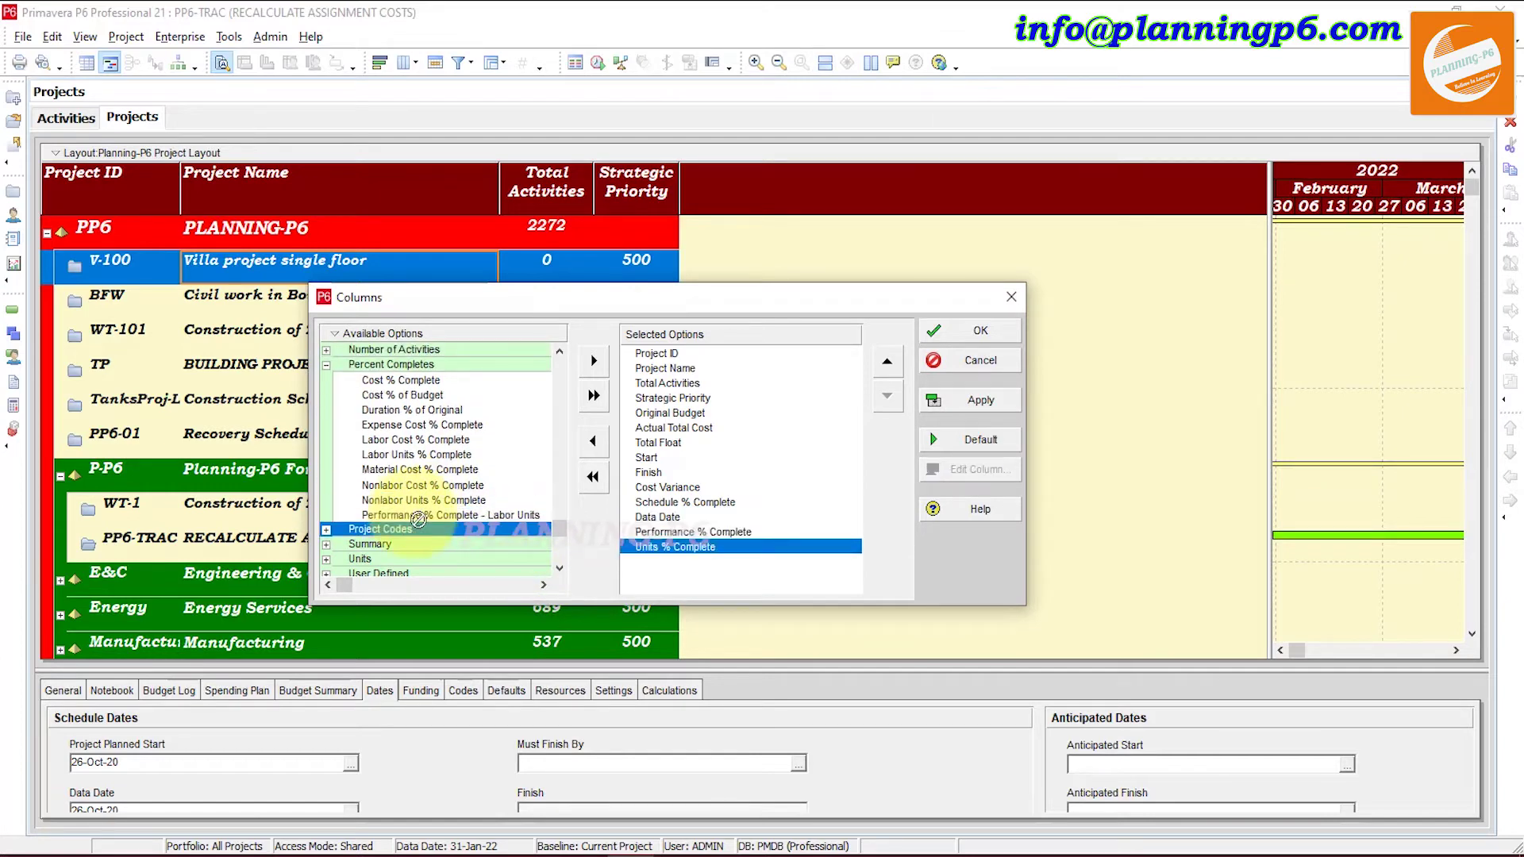
Add Cost % Complete, Duration % of Original and Cost % of Budget to the end of the selected columns
{"action": "scroll", "coordinate": [433, 508], "scroll_direction": "up", "scroll_amount": 1}
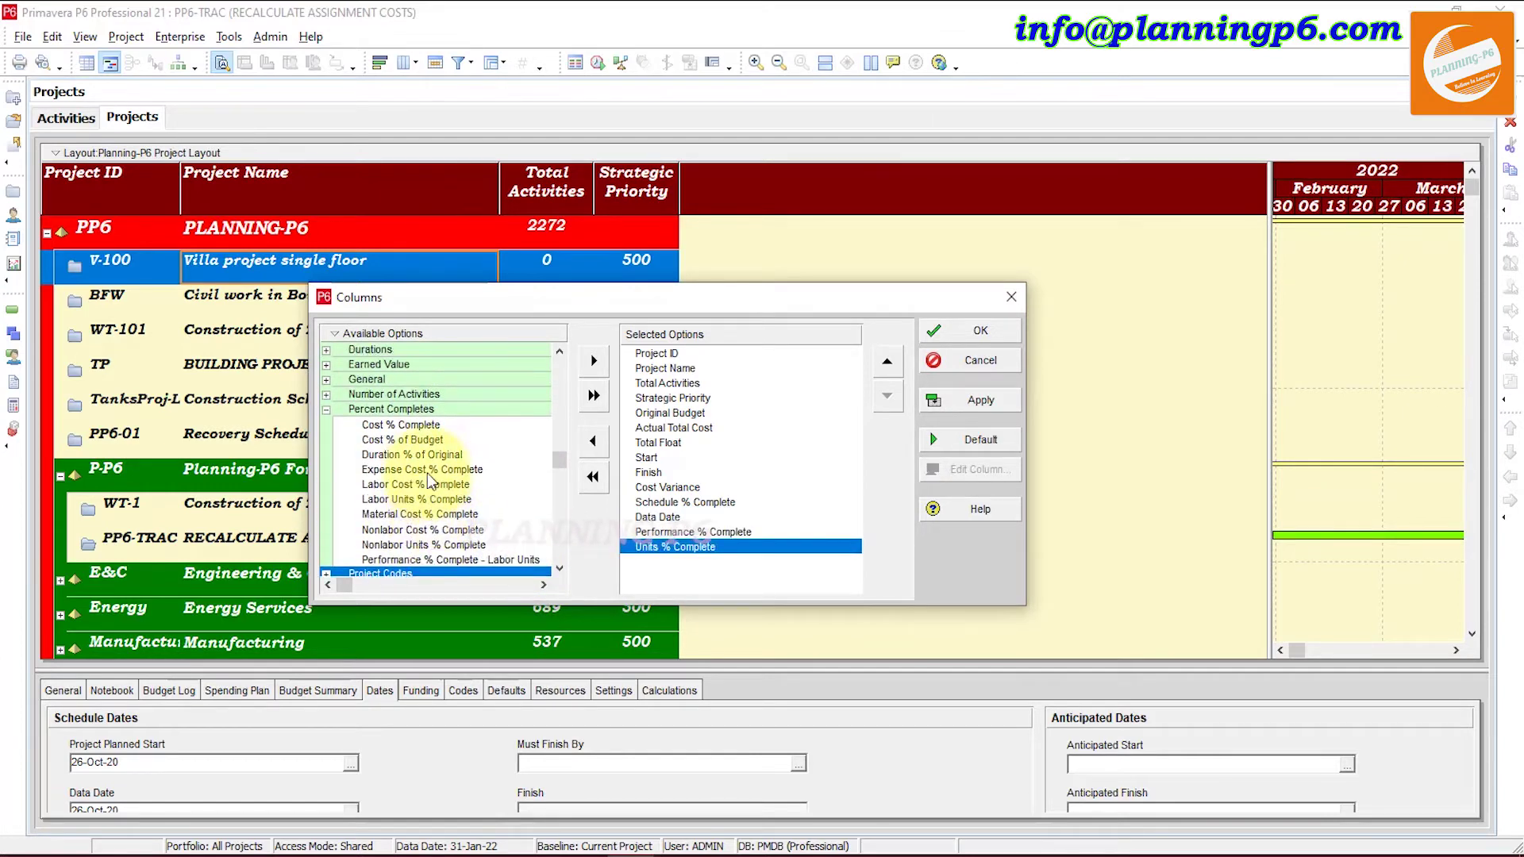
{"action": "double_click", "coordinate": [433, 425]}
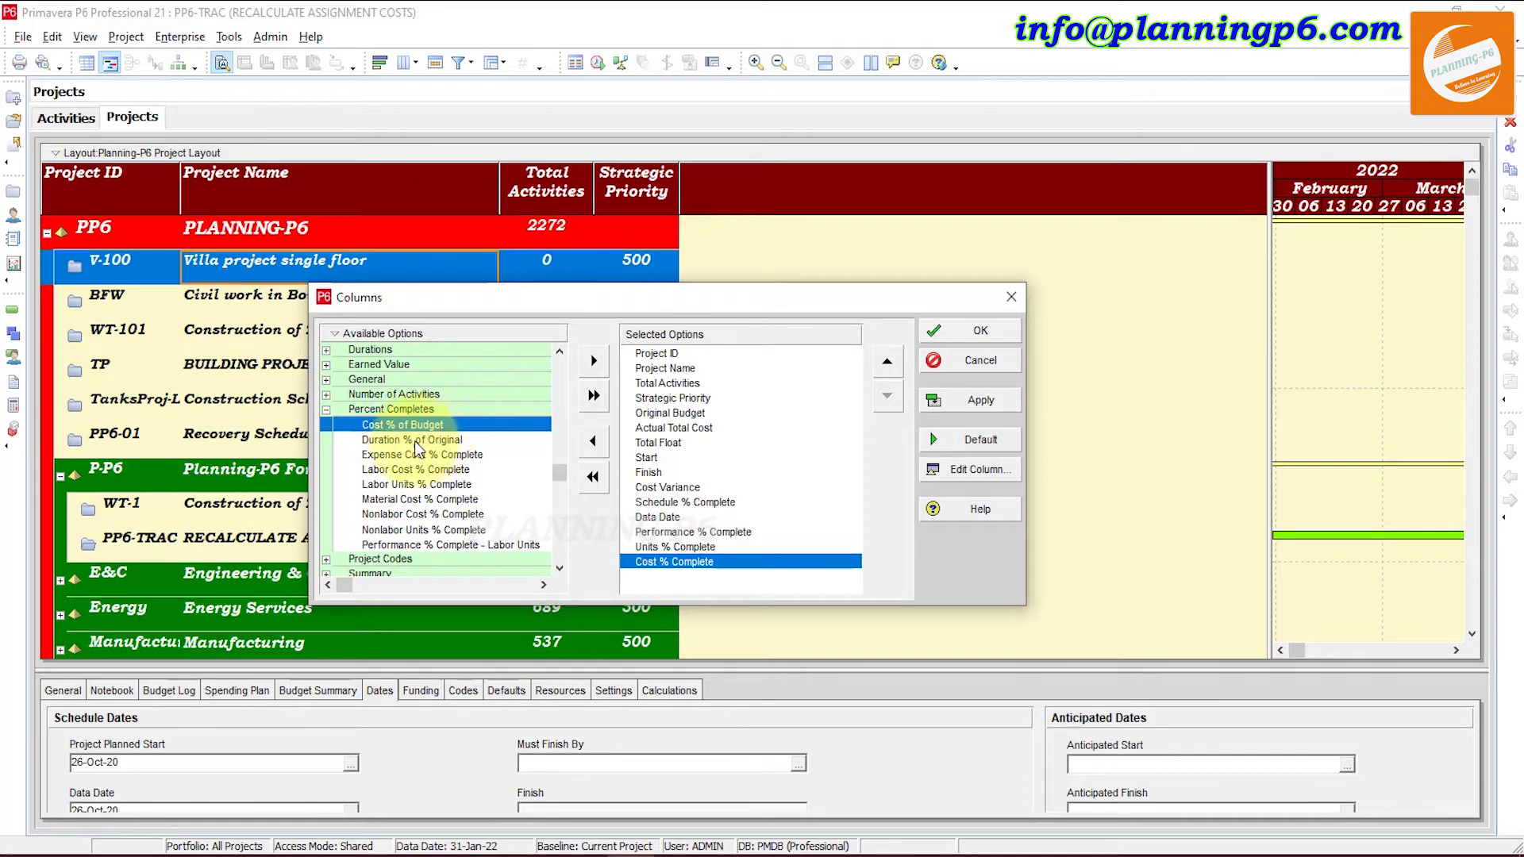
{"action": "double_click", "coordinate": [419, 441]}
{"action": "double_click", "coordinate": [418, 425]}
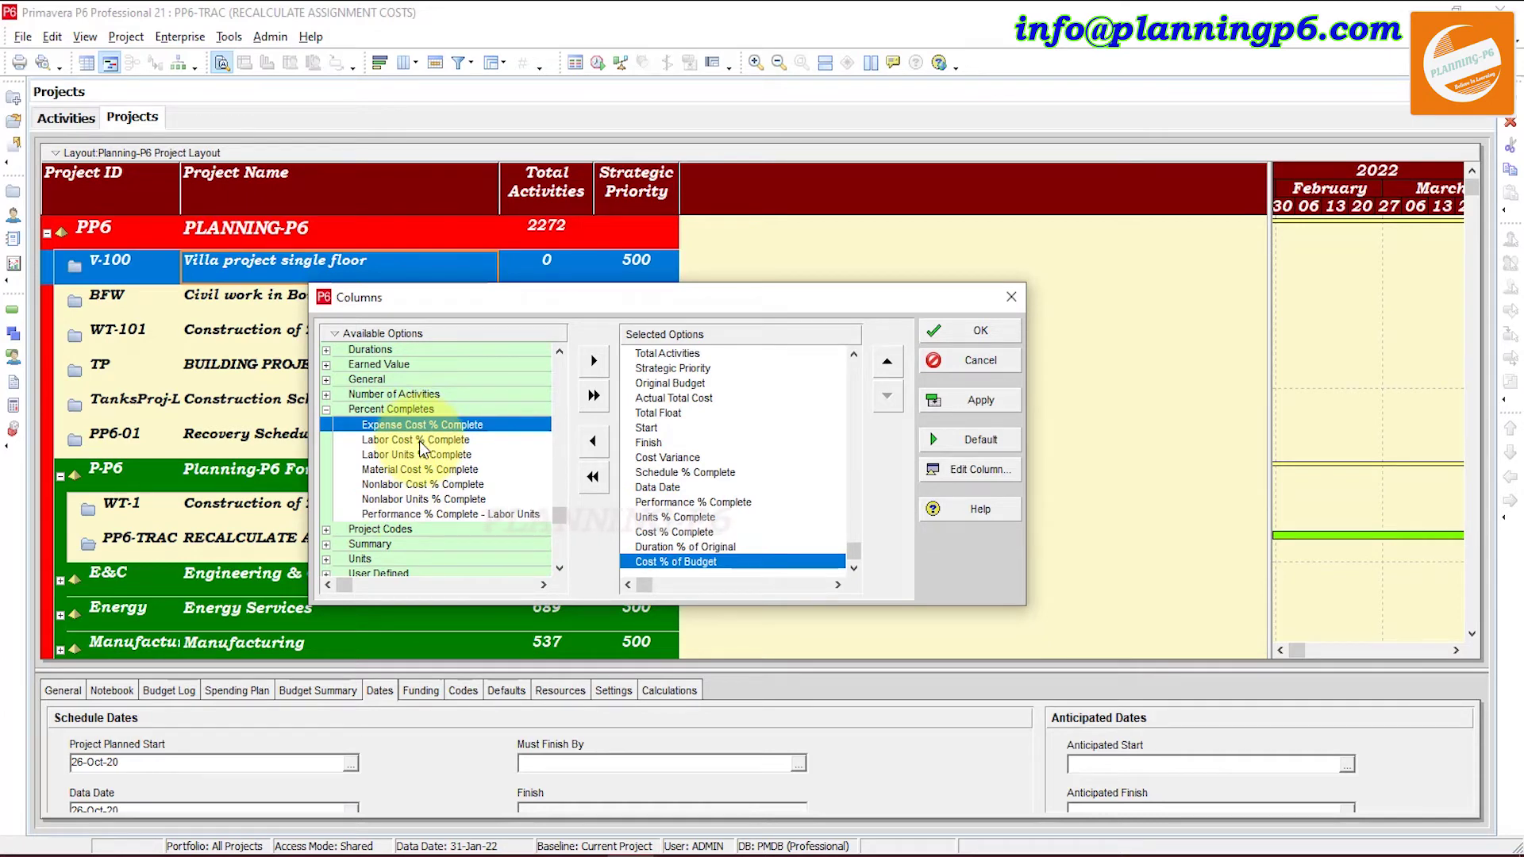
Check the Project Codes and Summary categories, and add Actual Labor Units and Remaining Labor Units from the Units category
{"action": "scroll", "coordinate": [423, 449], "scroll_direction": "down", "scroll_amount": 1}
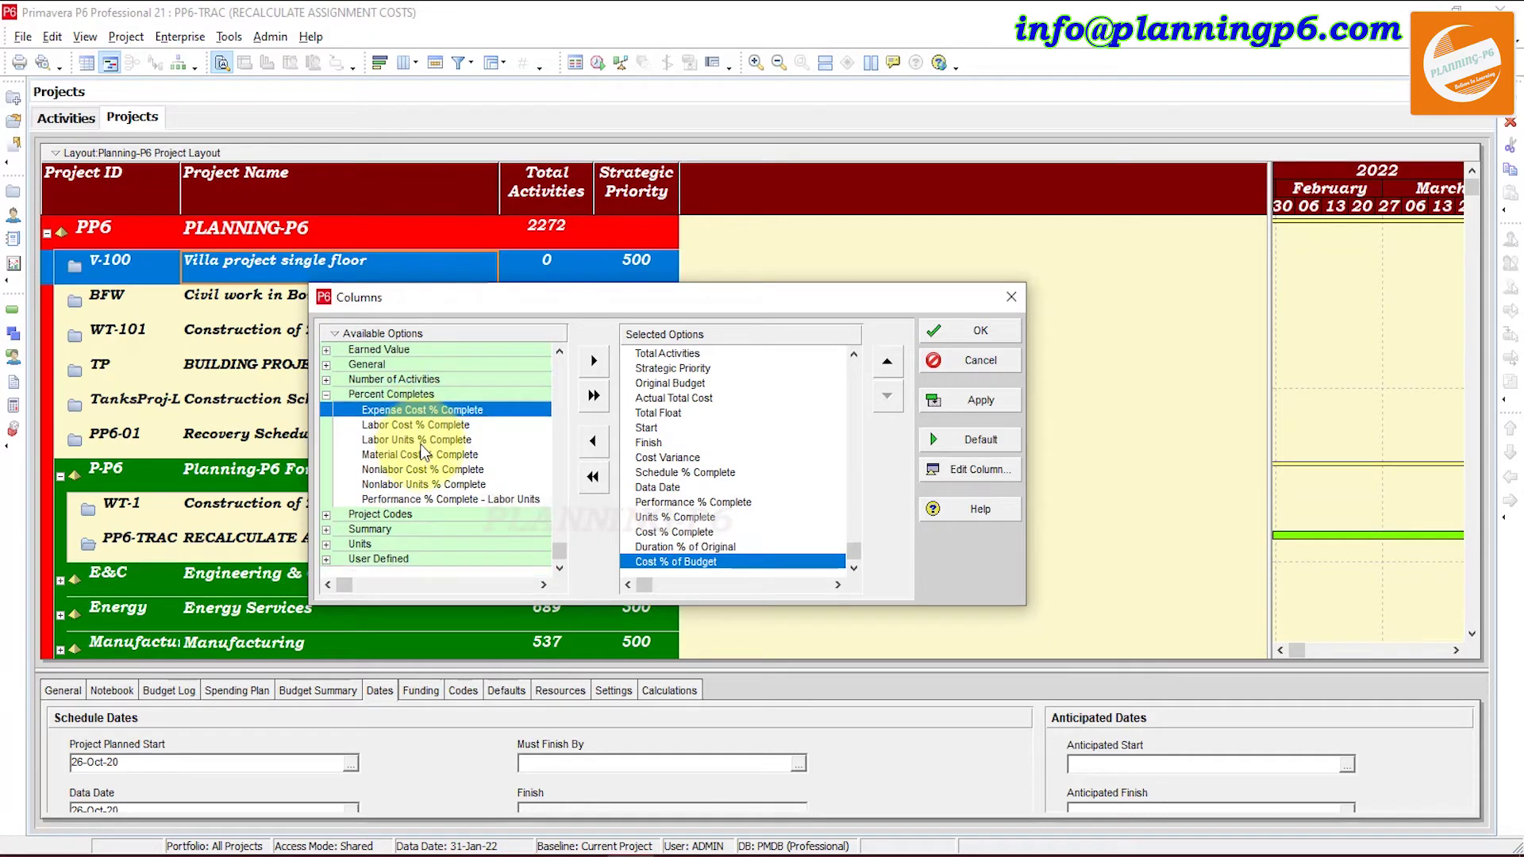
{"action": "left_click", "coordinate": [326, 514]}
{"action": "scroll", "coordinate": [396, 484], "scroll_direction": "down", "scroll_amount": 3}
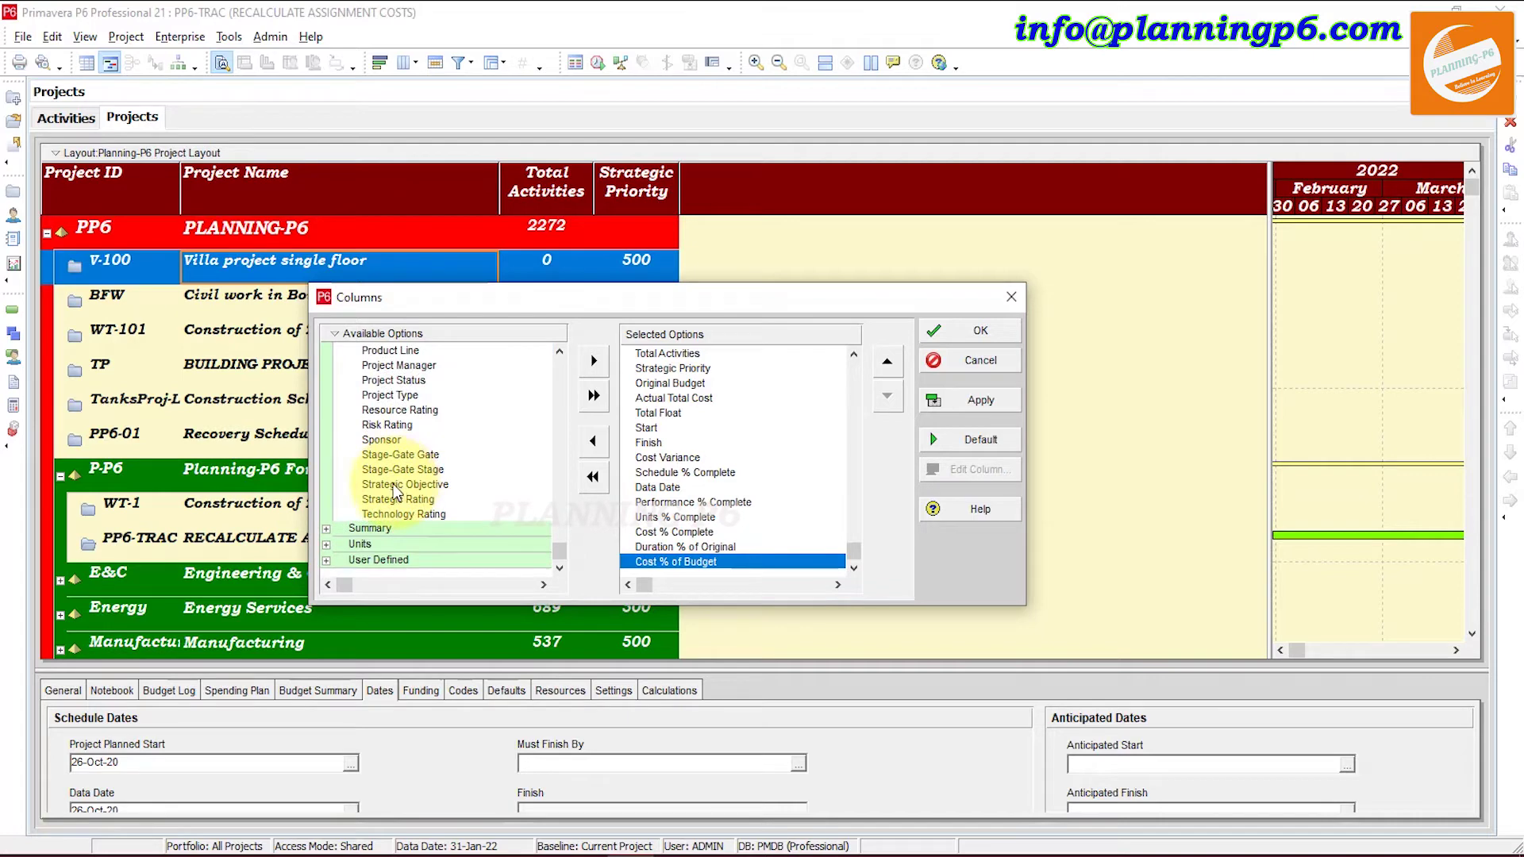
{"action": "left_click", "coordinate": [325, 530]}
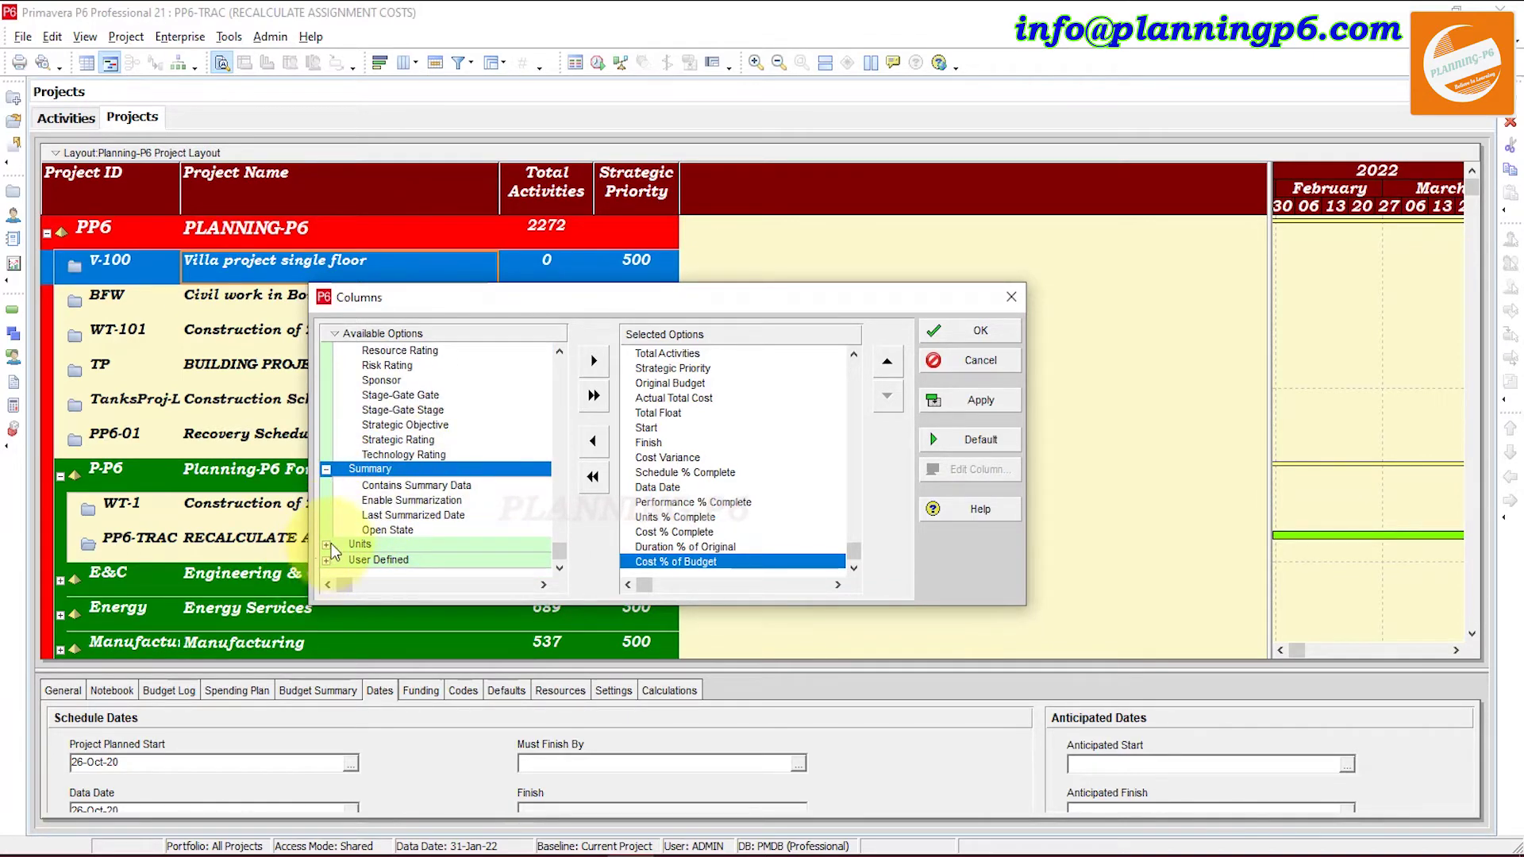
{"action": "left_click", "coordinate": [326, 545]}
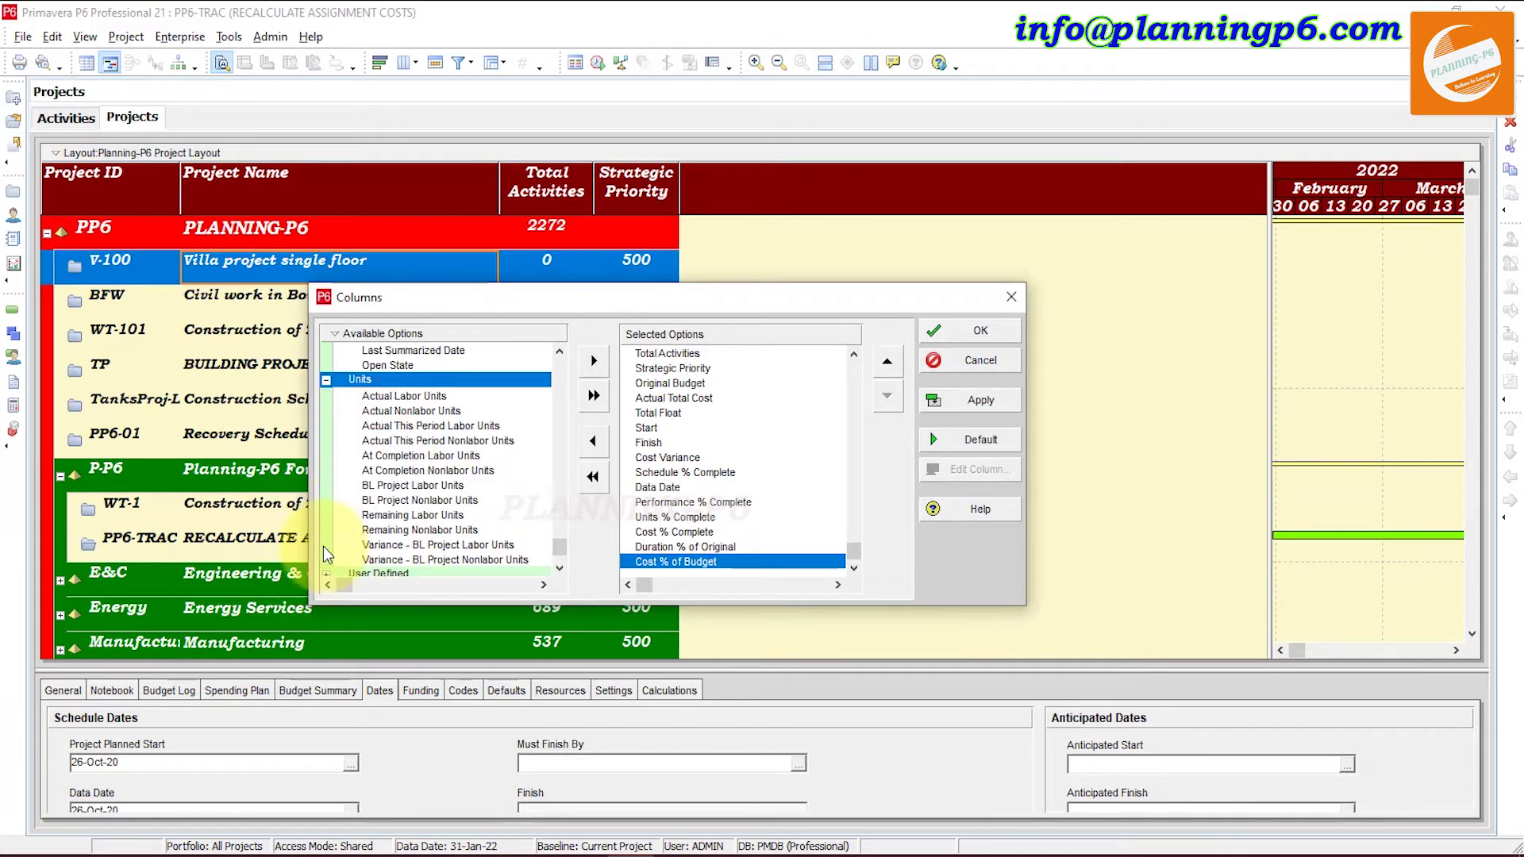
{"action": "double_click", "coordinate": [426, 399]}
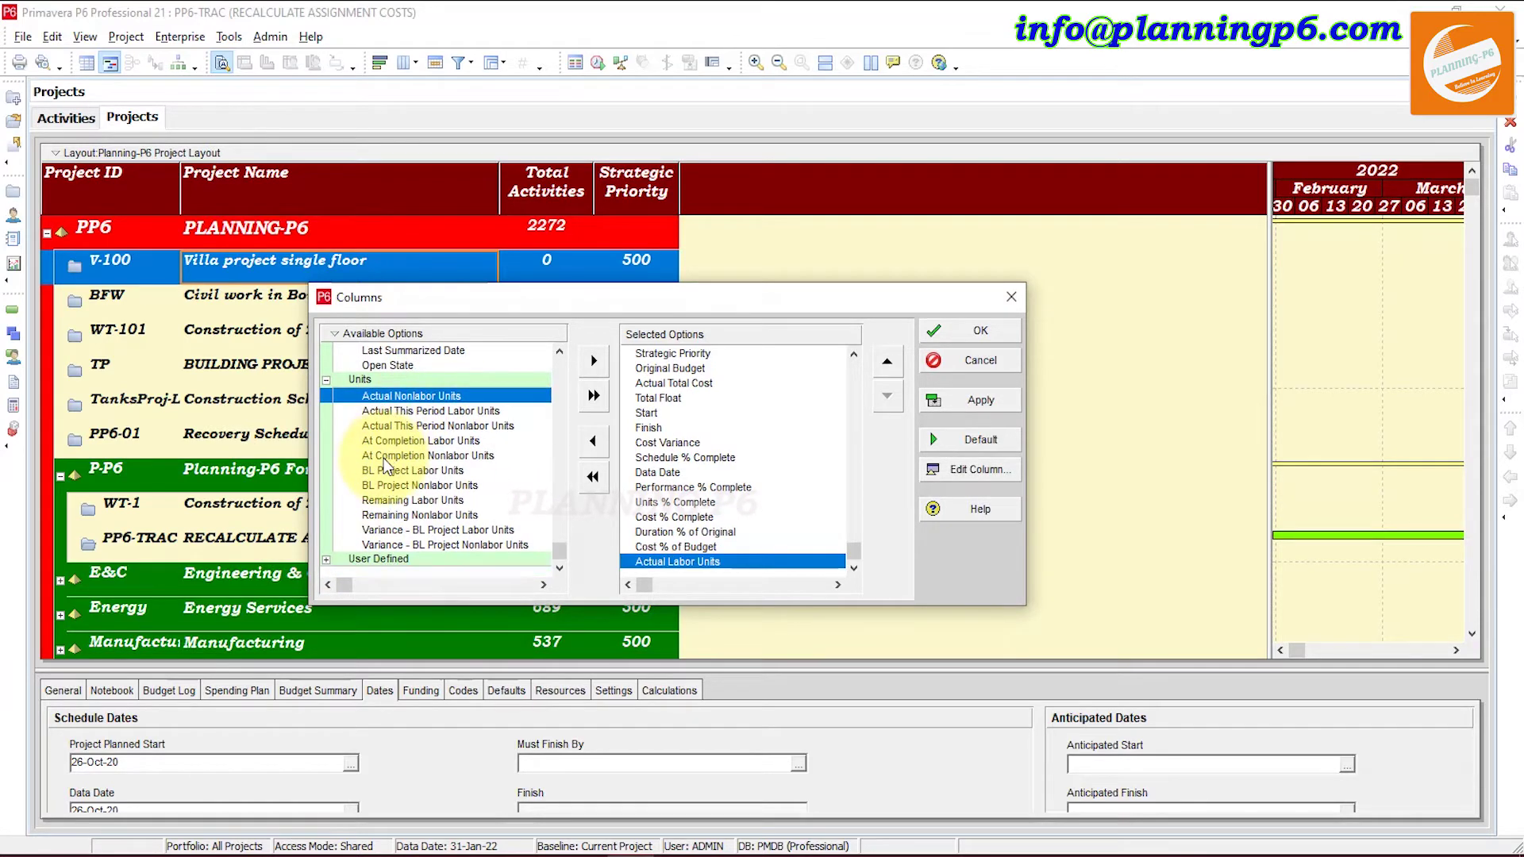
{"action": "double_click", "coordinate": [422, 502]}
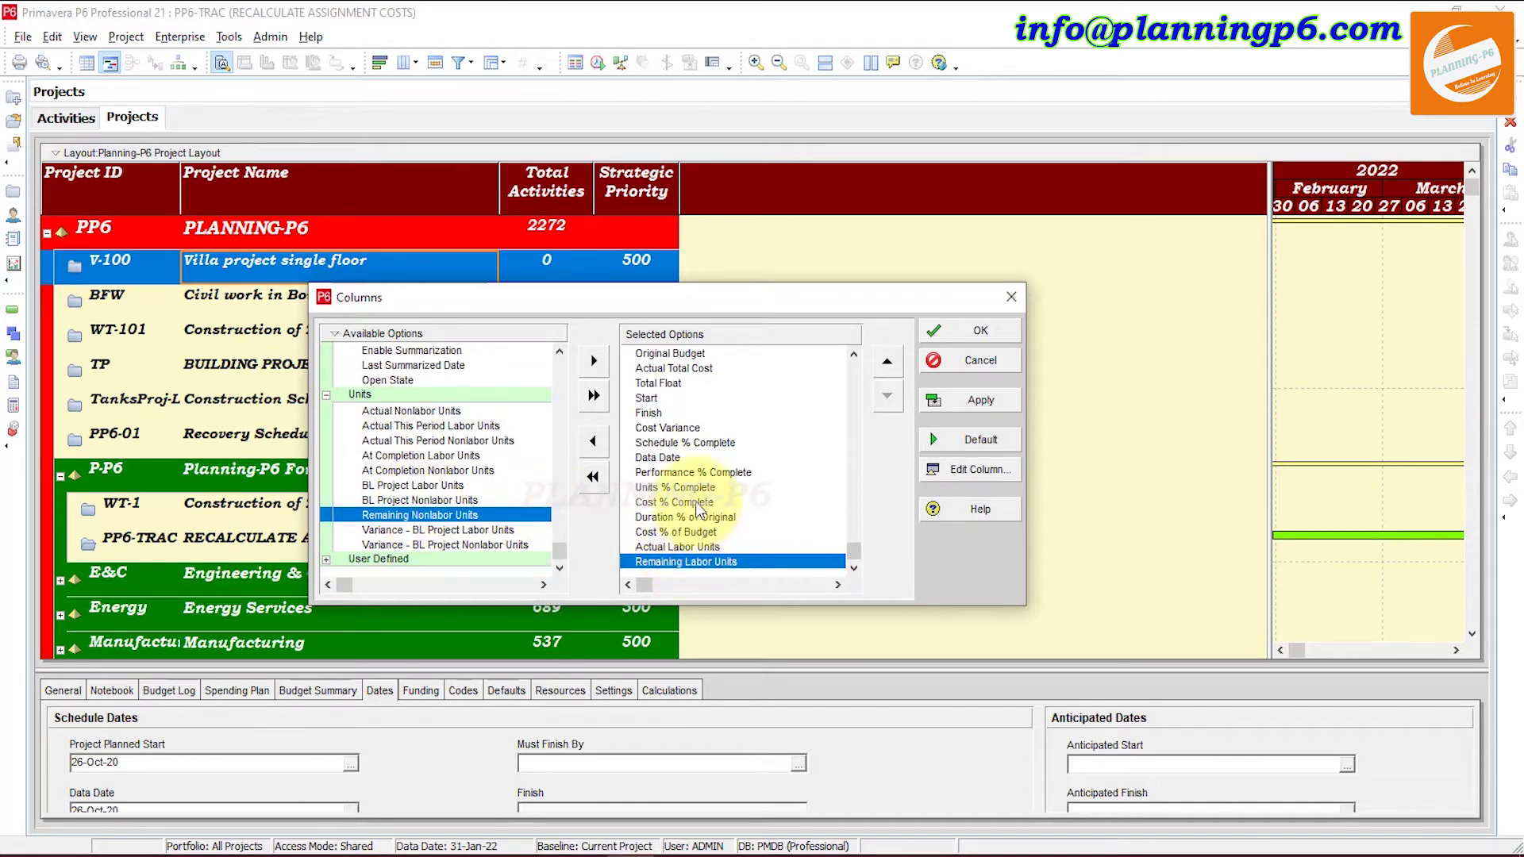
Move Data Date to the end of the selected columns, directly after Remaining Labor Units
{"action": "left_click", "coordinate": [676, 460]}
{"action": "left_click", "coordinate": [888, 401]}
{"action": "left_click", "coordinate": [889, 402]}
{"action": "left_click", "coordinate": [889, 402]}
{"action": "left_click", "coordinate": [889, 403]}
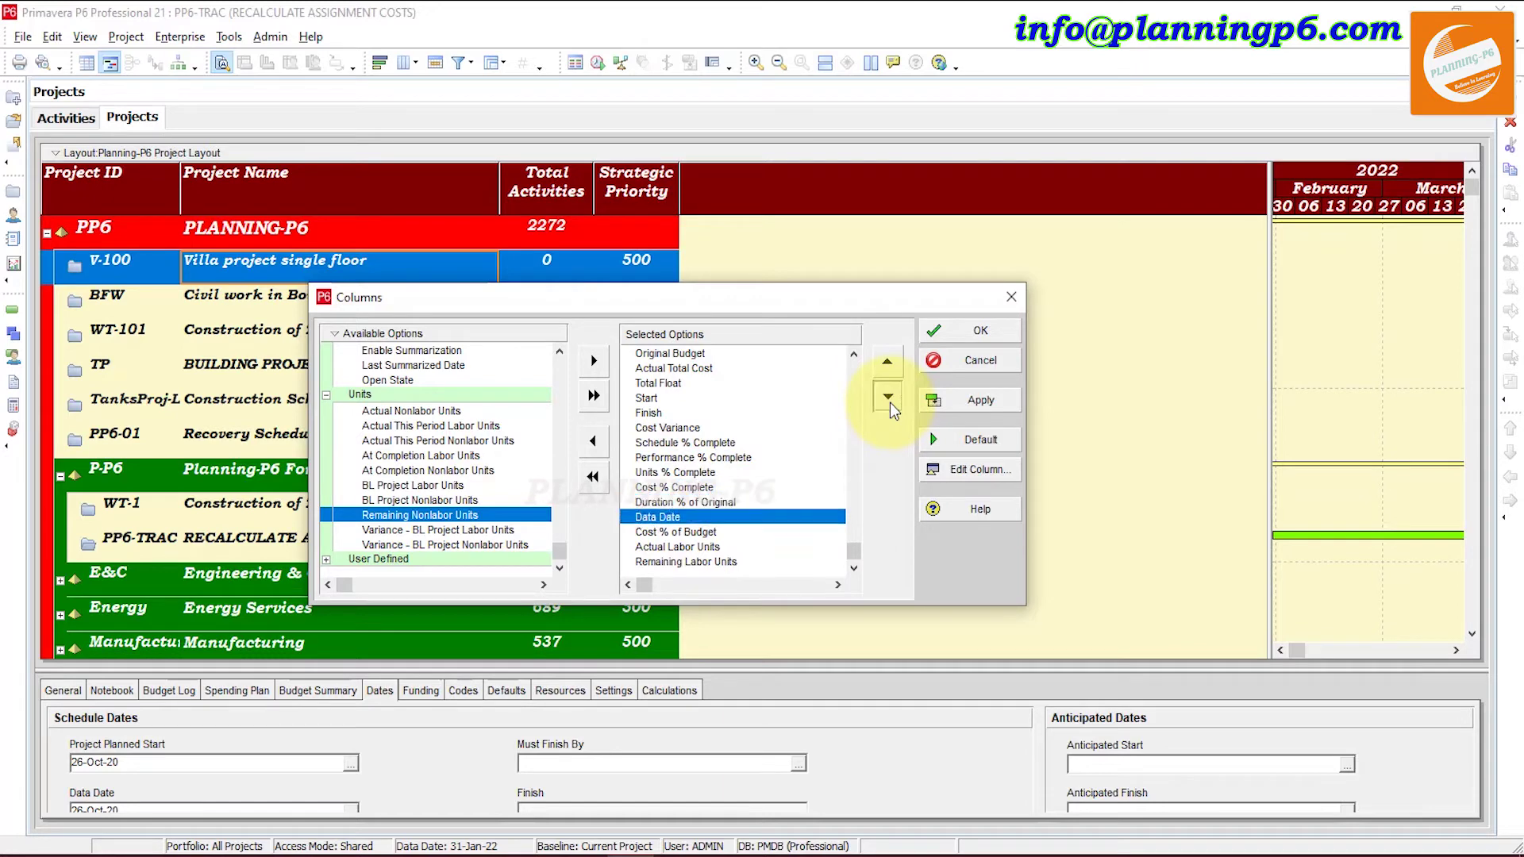
{"action": "left_click", "coordinate": [889, 403]}
{"action": "left_click", "coordinate": [889, 402]}
{"action": "left_click", "coordinate": [888, 402]}
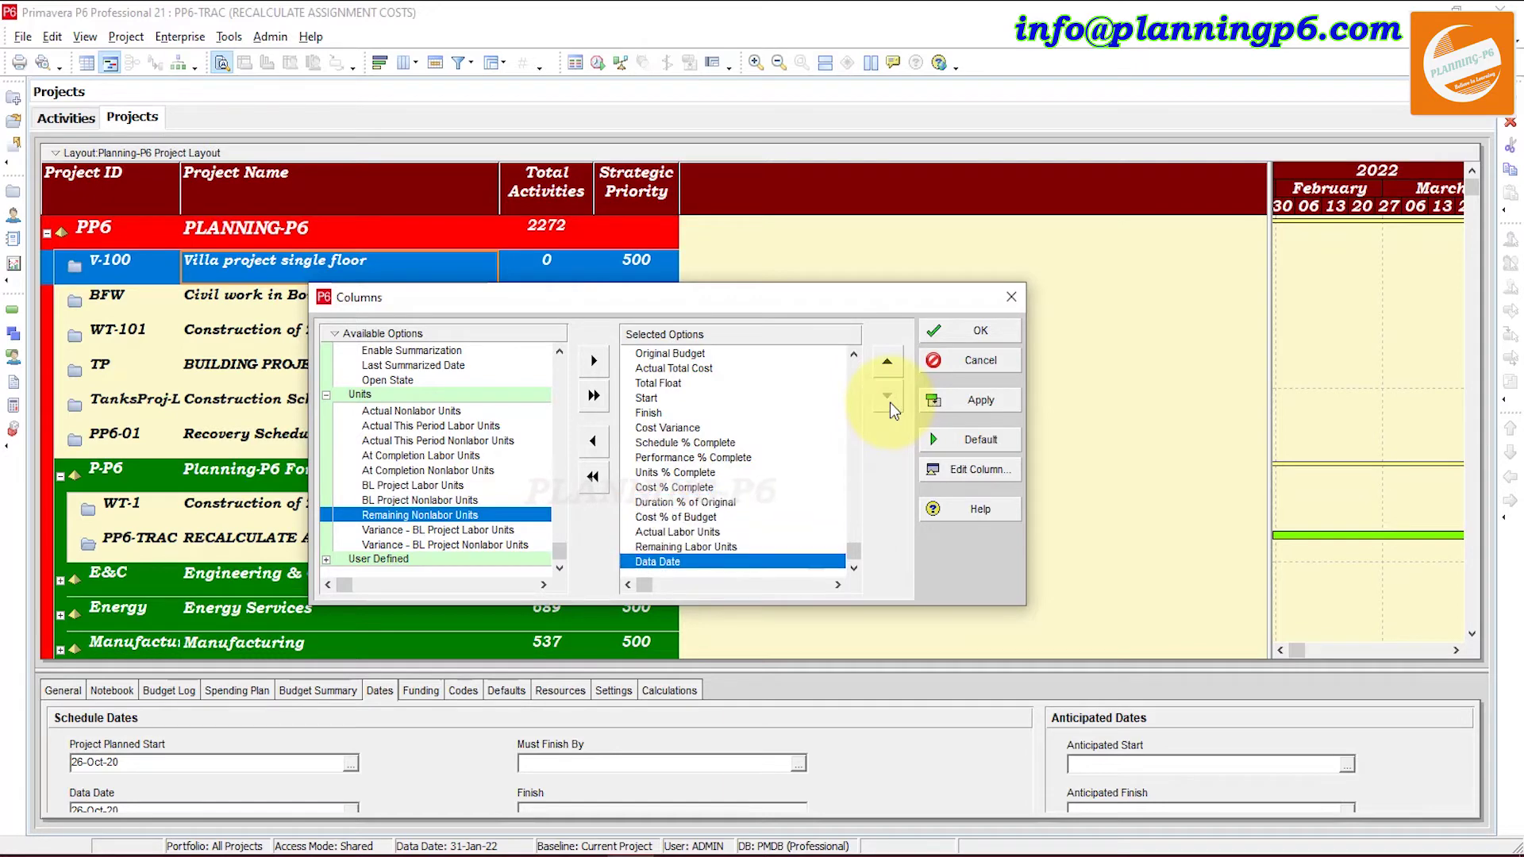
Search the available column options for "date" and go through the matches up to Last Summarized Date in the Summary category
{"action": "right_click", "coordinate": [413, 331]}
{"action": "left_click", "coordinate": [387, 356]}
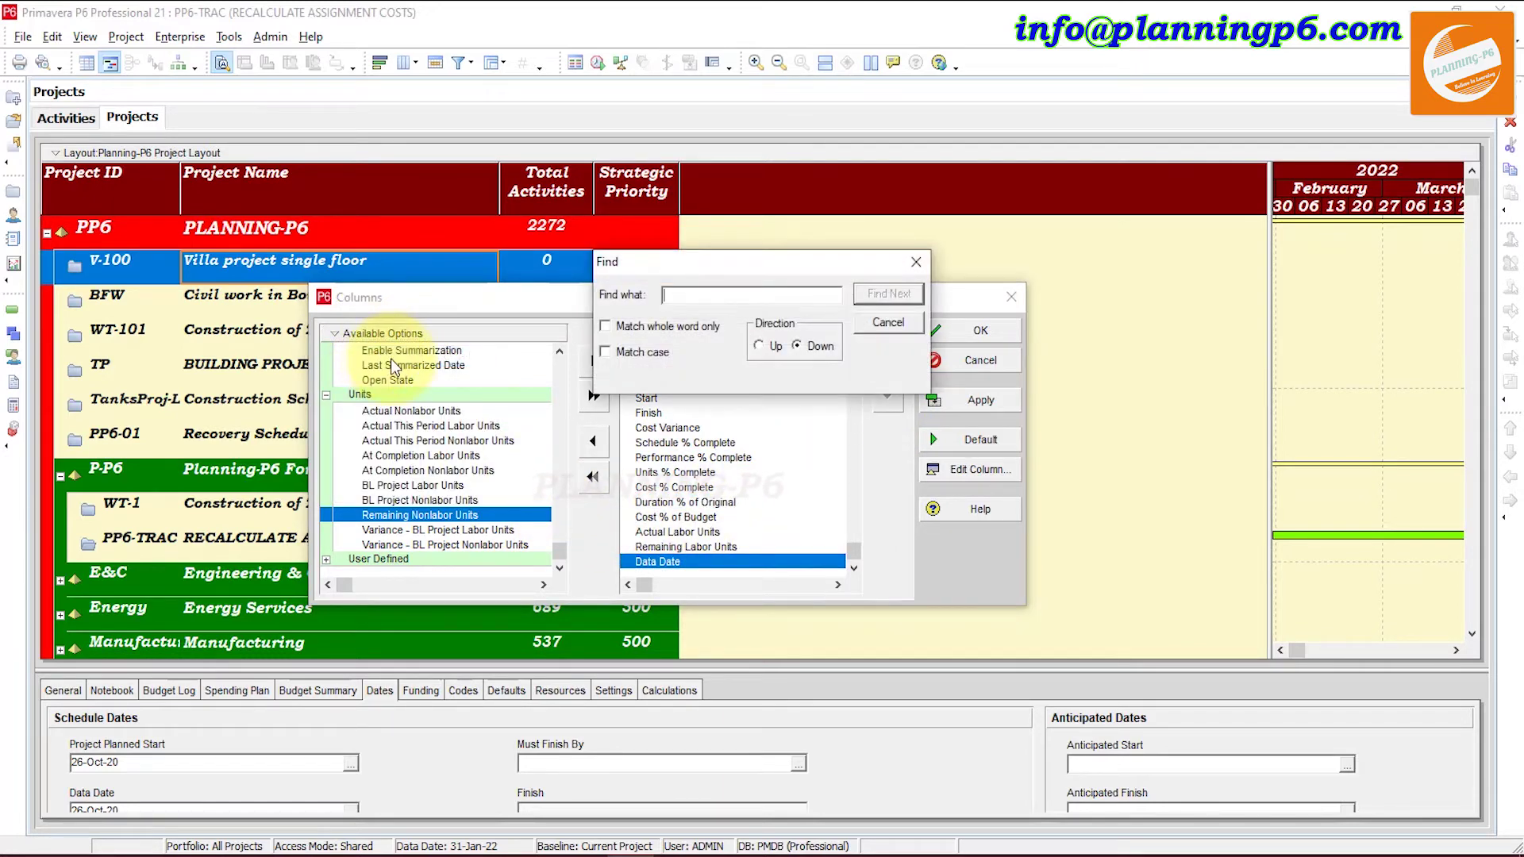
{"action": "type", "text": "date"}
{"action": "left_click", "coordinate": [882, 295]}
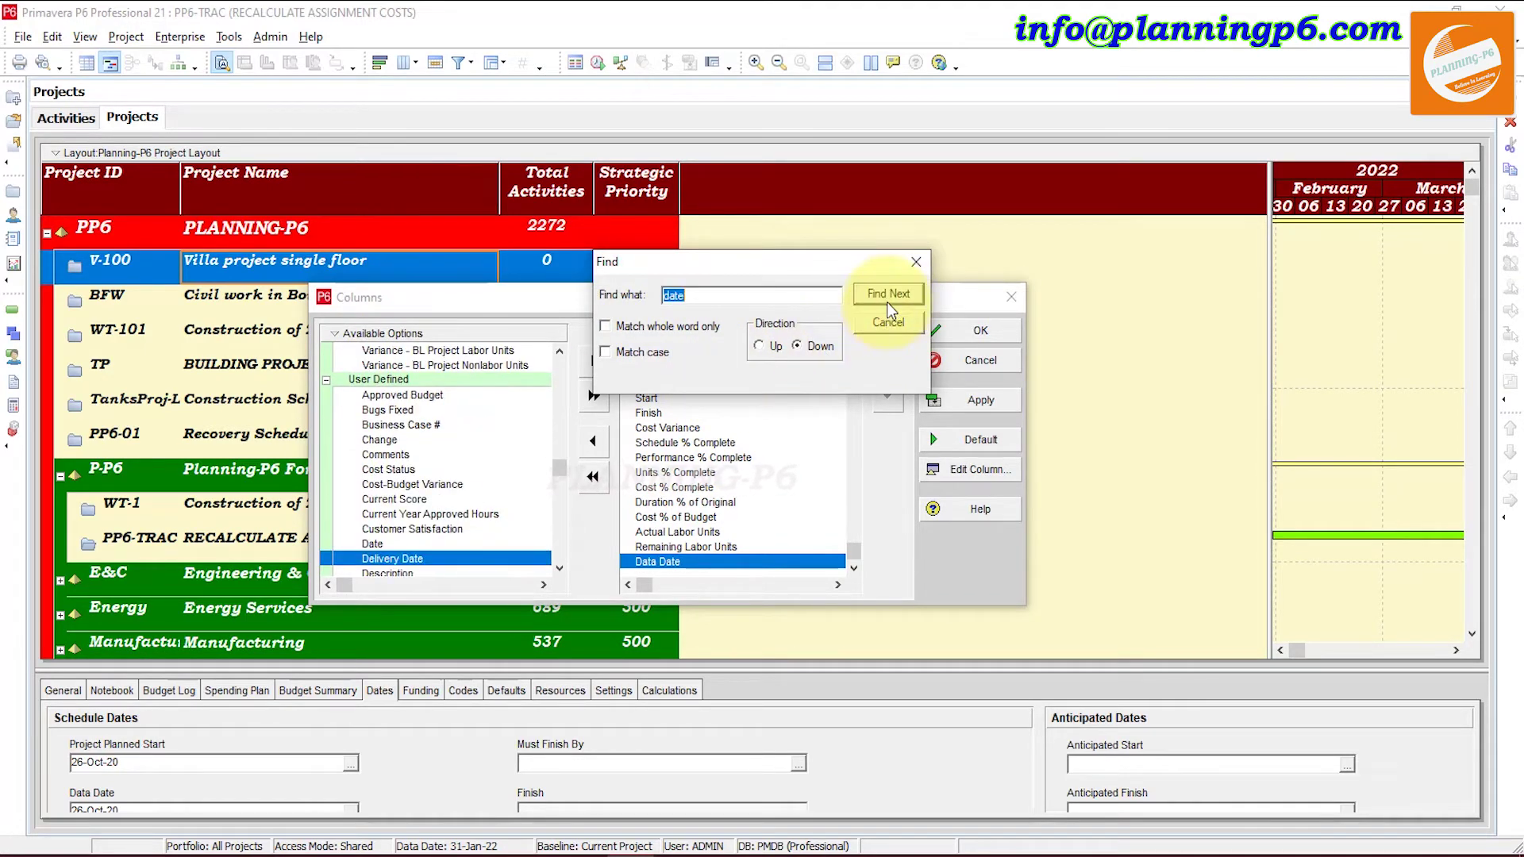
{"action": "left_click", "coordinate": [888, 295]}
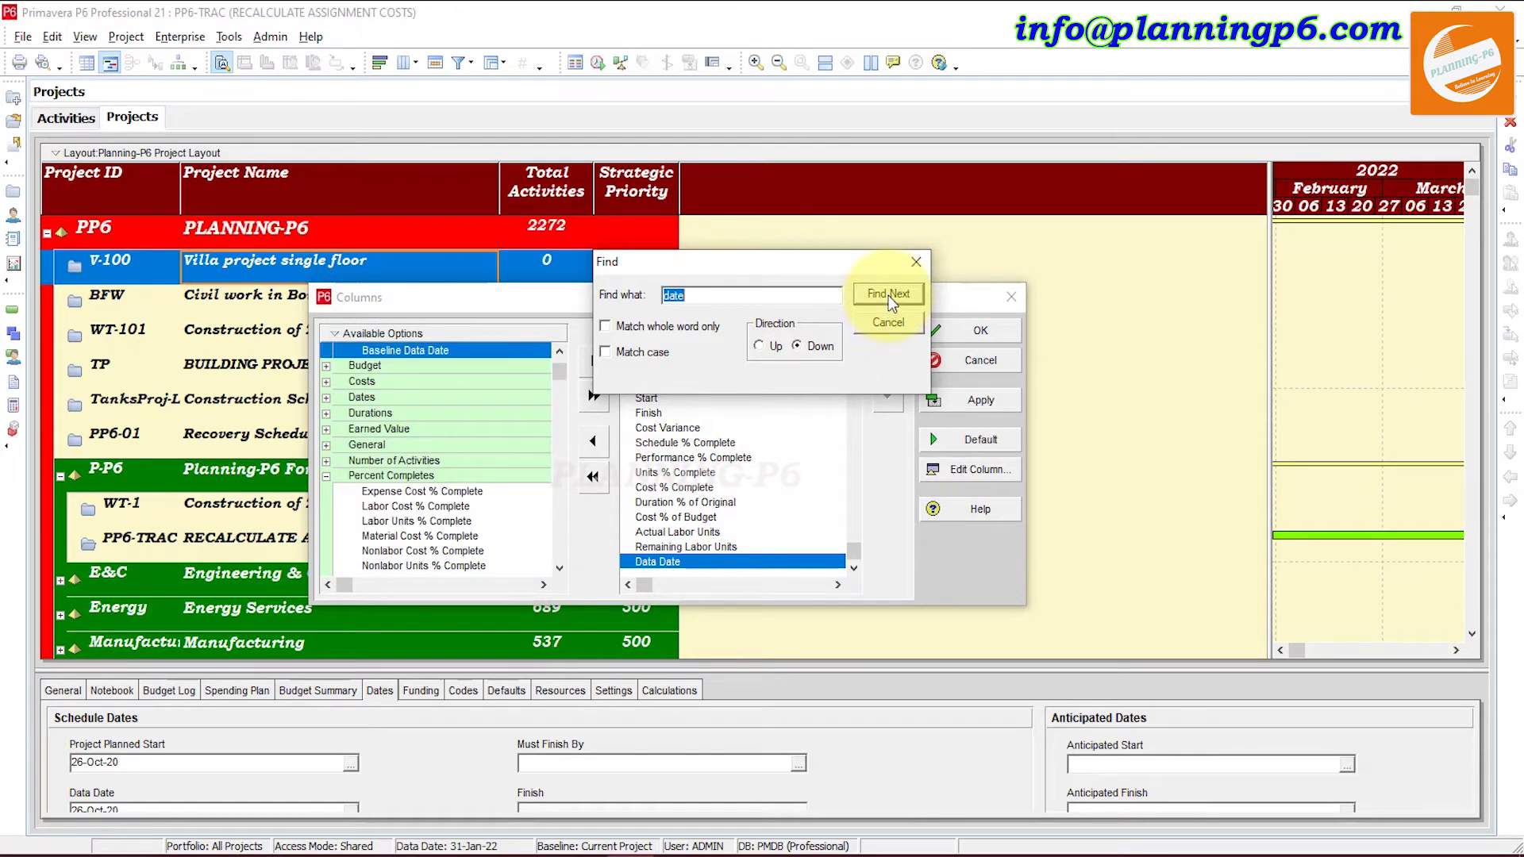
{"action": "left_click", "coordinate": [888, 295]}
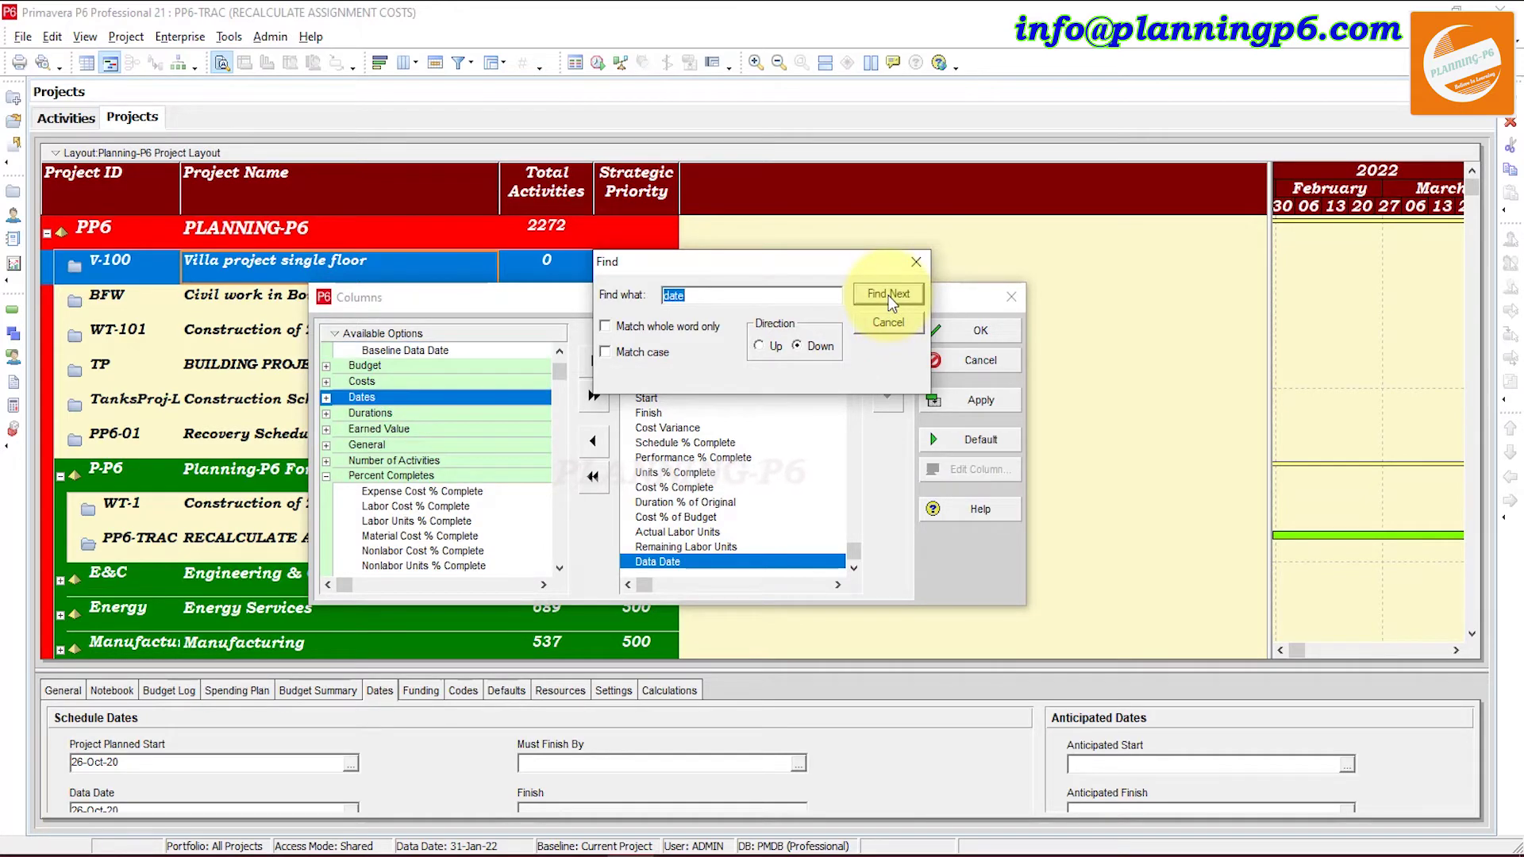
{"action": "left_click", "coordinate": [888, 295]}
{"action": "left_click", "coordinate": [887, 295]}
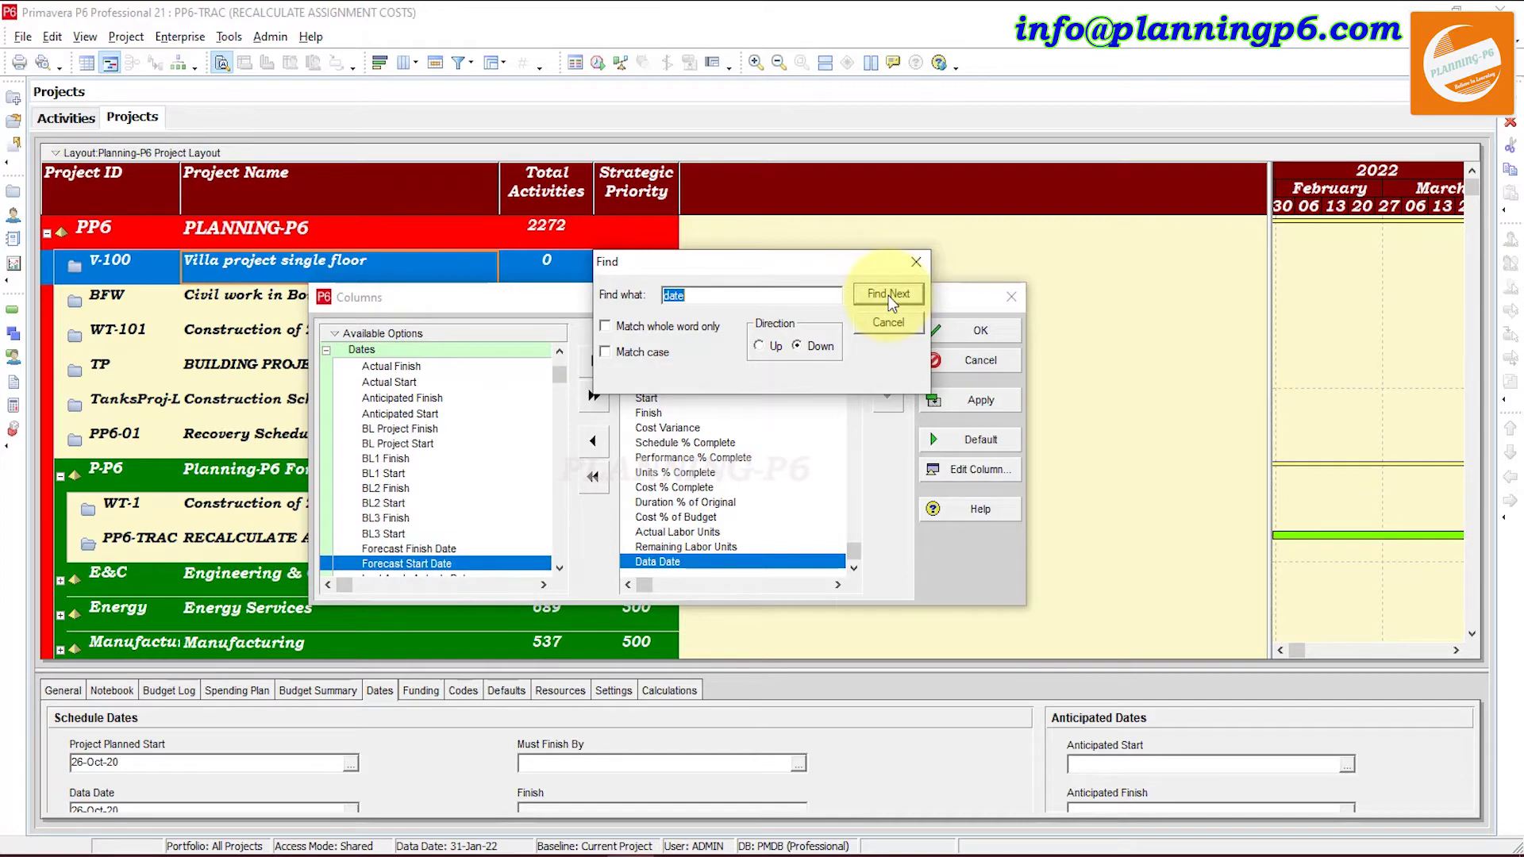
{"action": "left_click", "coordinate": [888, 295]}
{"action": "left_click", "coordinate": [888, 295]}
{"action": "left_click", "coordinate": [888, 295]}
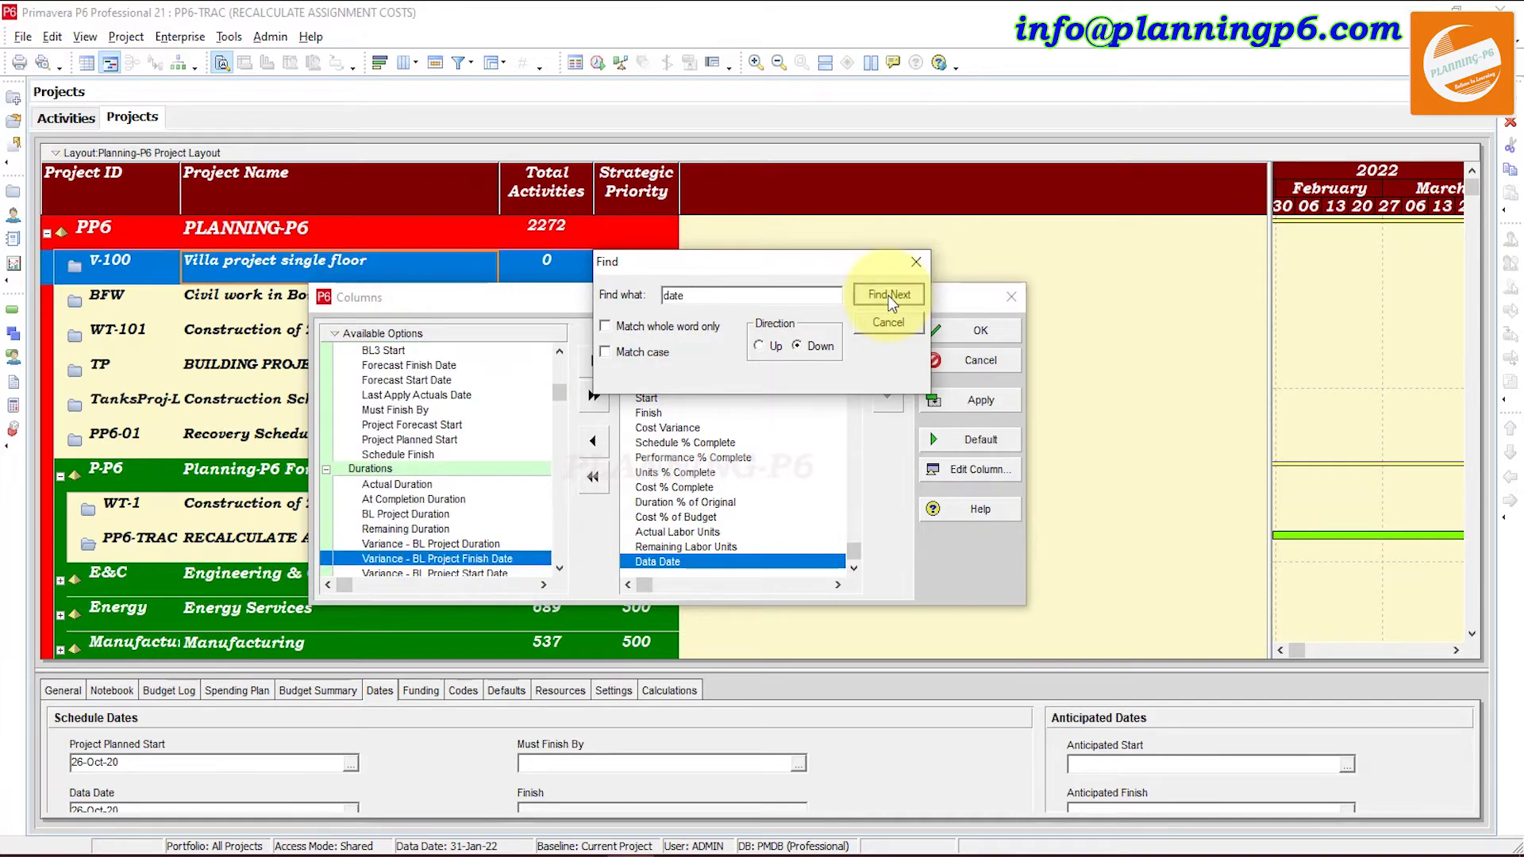
{"action": "left_click", "coordinate": [888, 295]}
{"action": "left_click", "coordinate": [888, 295]}
{"action": "left_click", "coordinate": [888, 295]}
{"action": "left_click", "coordinate": [888, 296]}
{"action": "left_click", "coordinate": [888, 295]}
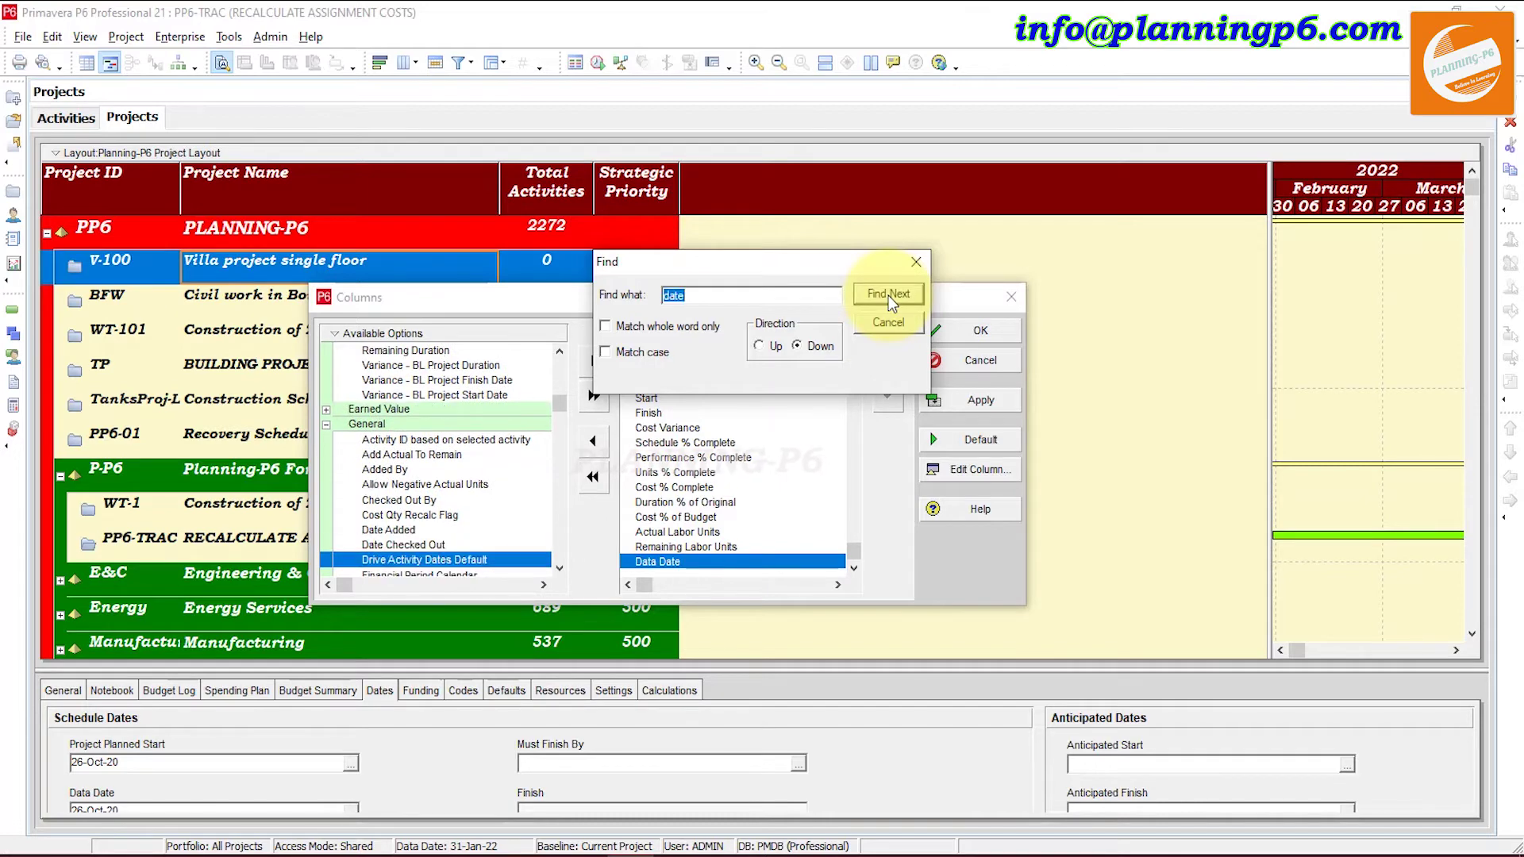
{"action": "left_click", "coordinate": [888, 295]}
{"action": "left_click", "coordinate": [888, 295]}
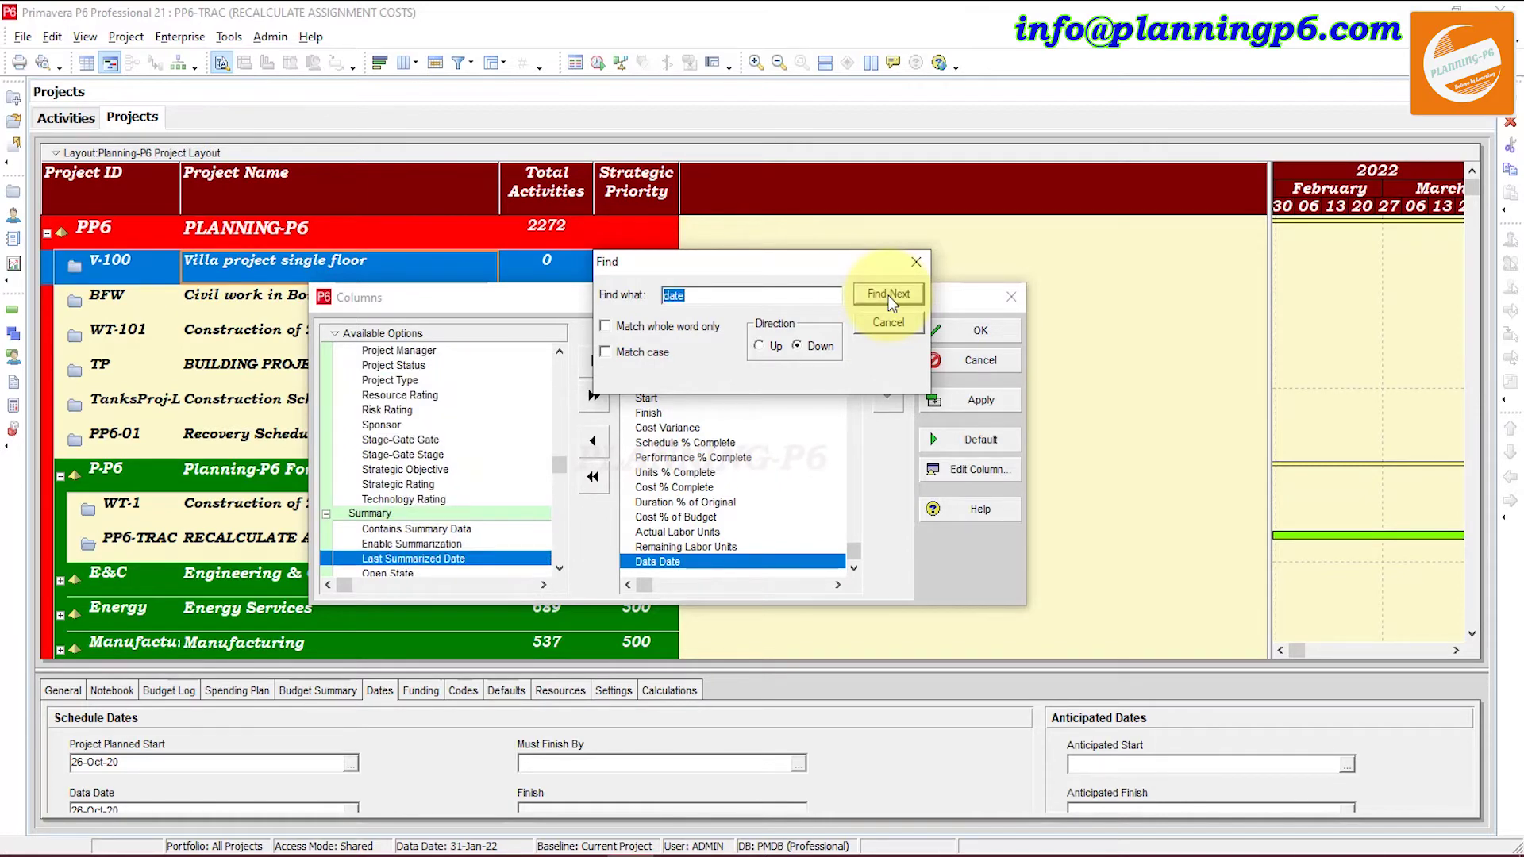
Add Last Summarized Date to the end of the selected columns and apply the column selection to the projects table
{"action": "double_click", "coordinate": [496, 555]}
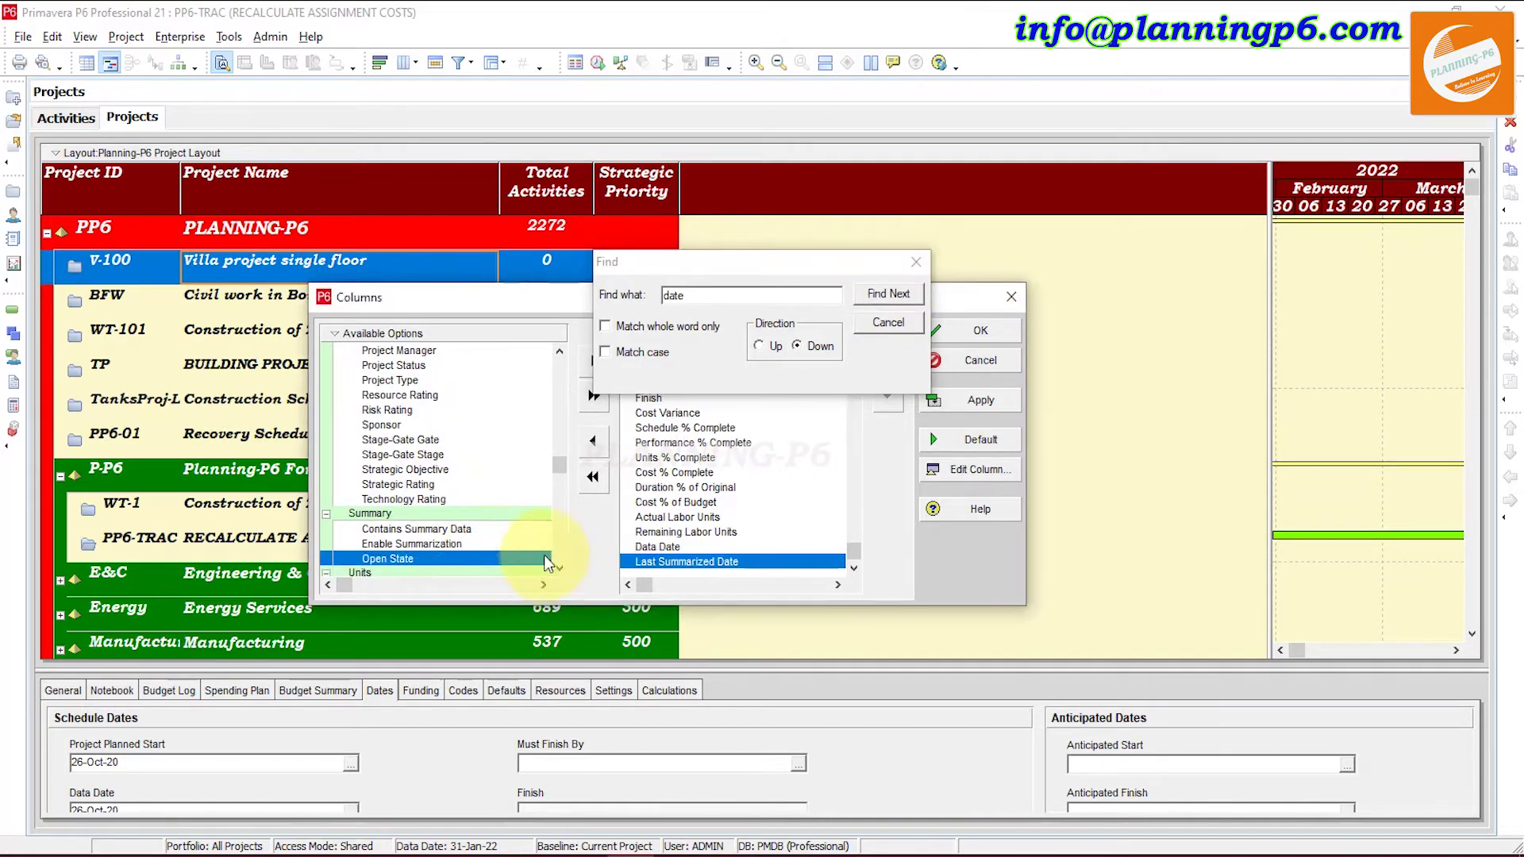
{"action": "left_click", "coordinate": [916, 261]}
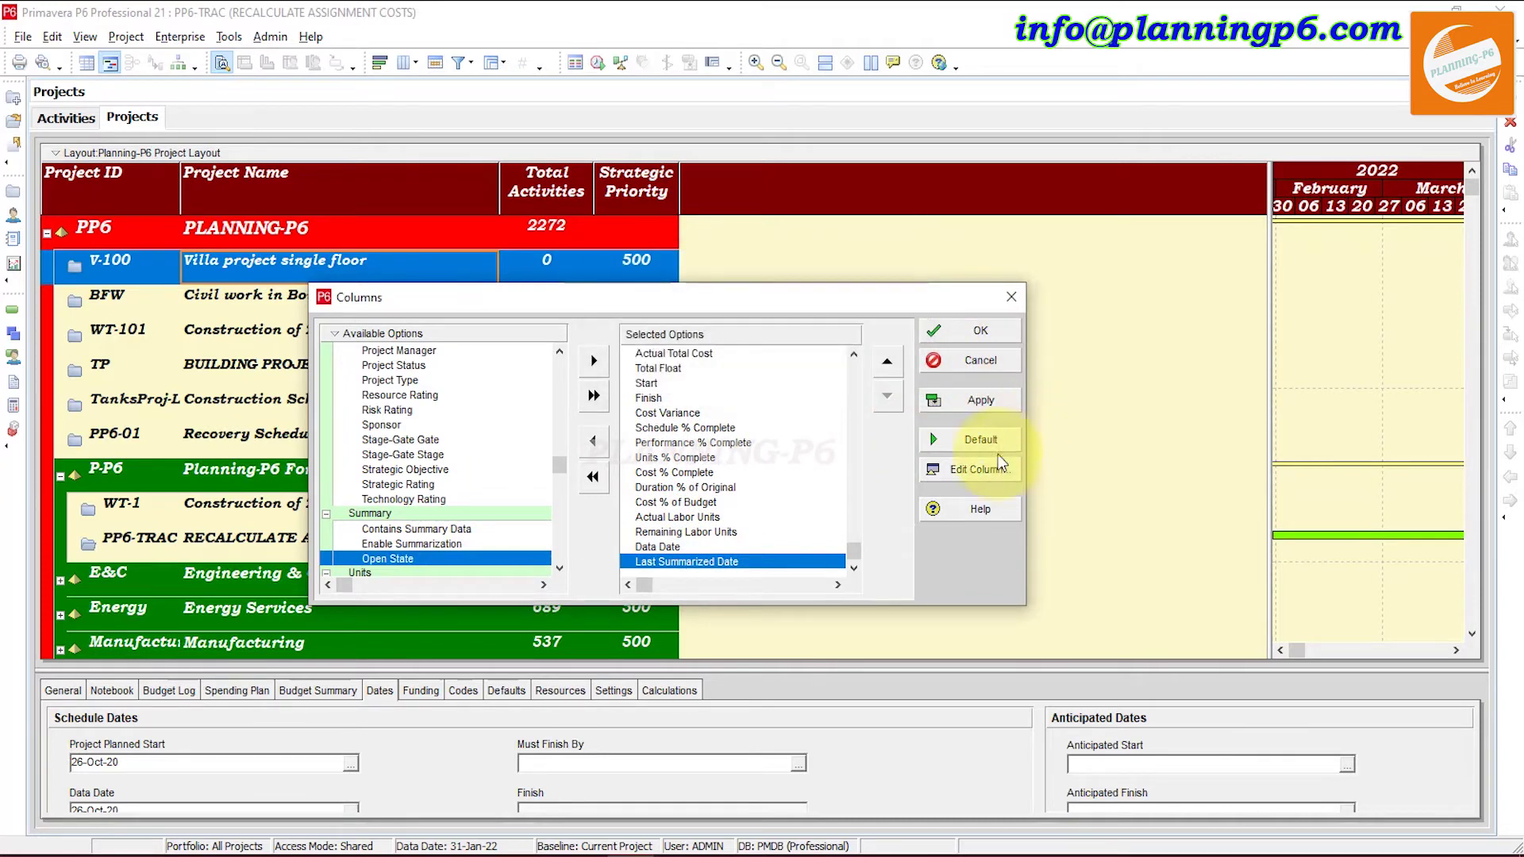
{"action": "left_click", "coordinate": [977, 402]}
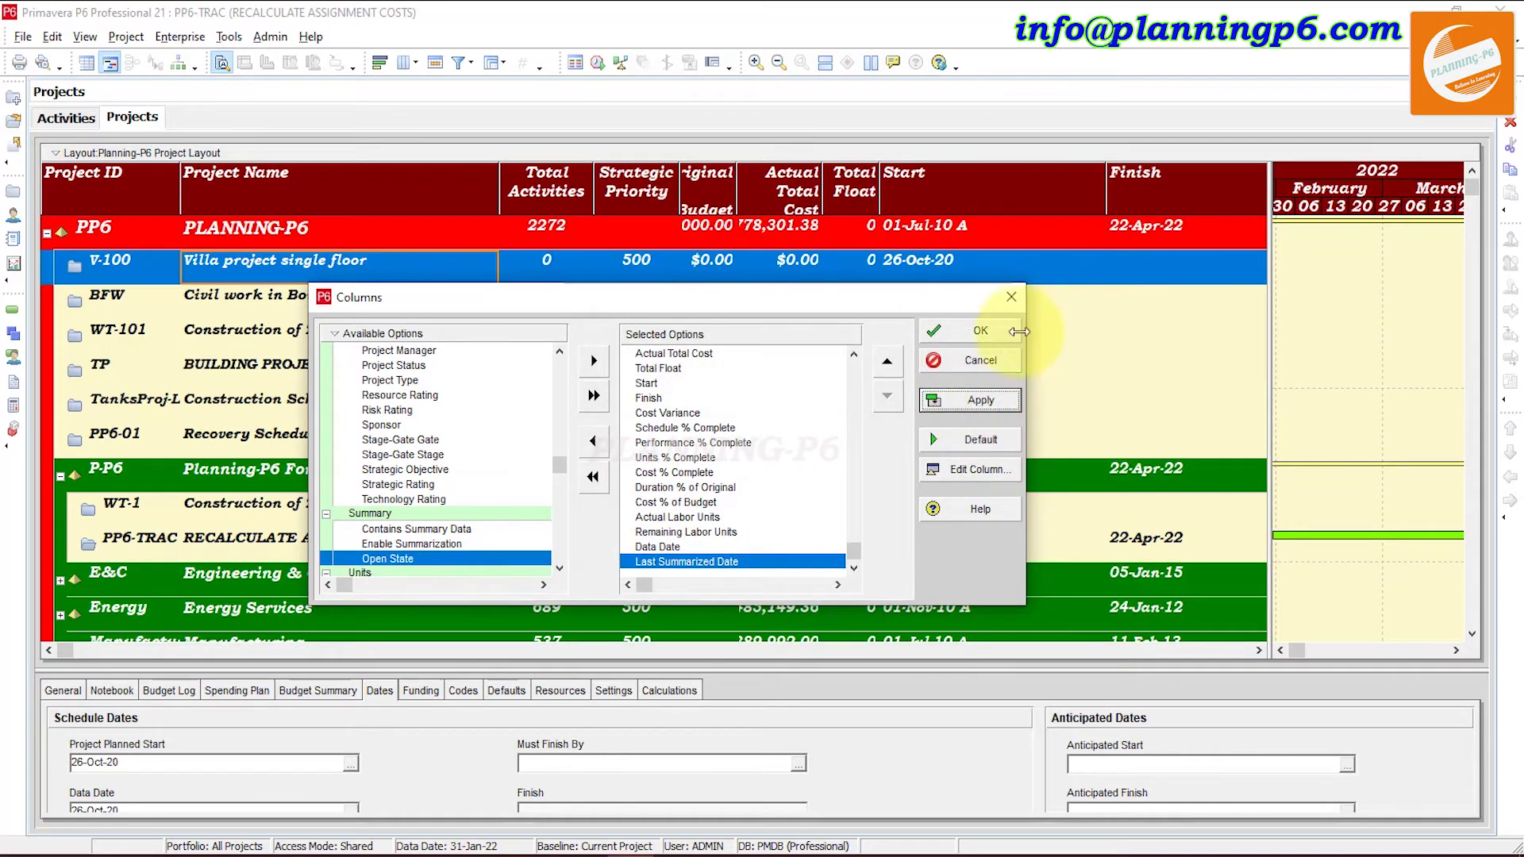
{"action": "left_click", "coordinate": [969, 330]}
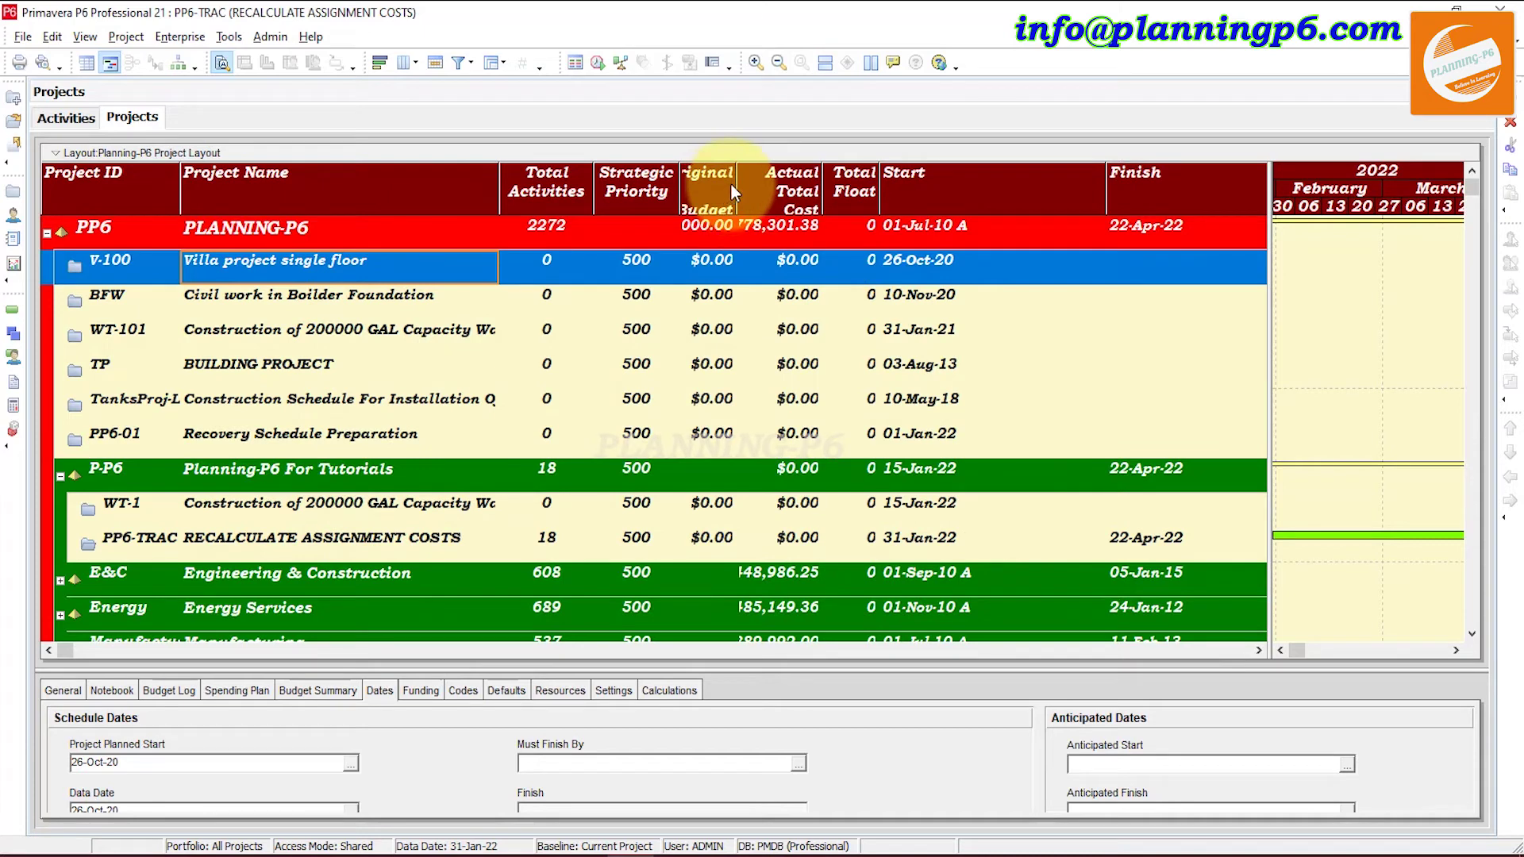
Widen the Original Budget, Actual Total Cost and Cost Variance columns, narrow Start and Finish, and enlarge the table area beside the Gantt chart
{"action": "left_click_drag", "start_coordinate": [755, 186], "coordinate": [977, 193]}
{"action": "double_click", "coordinate": [1203, 190]}
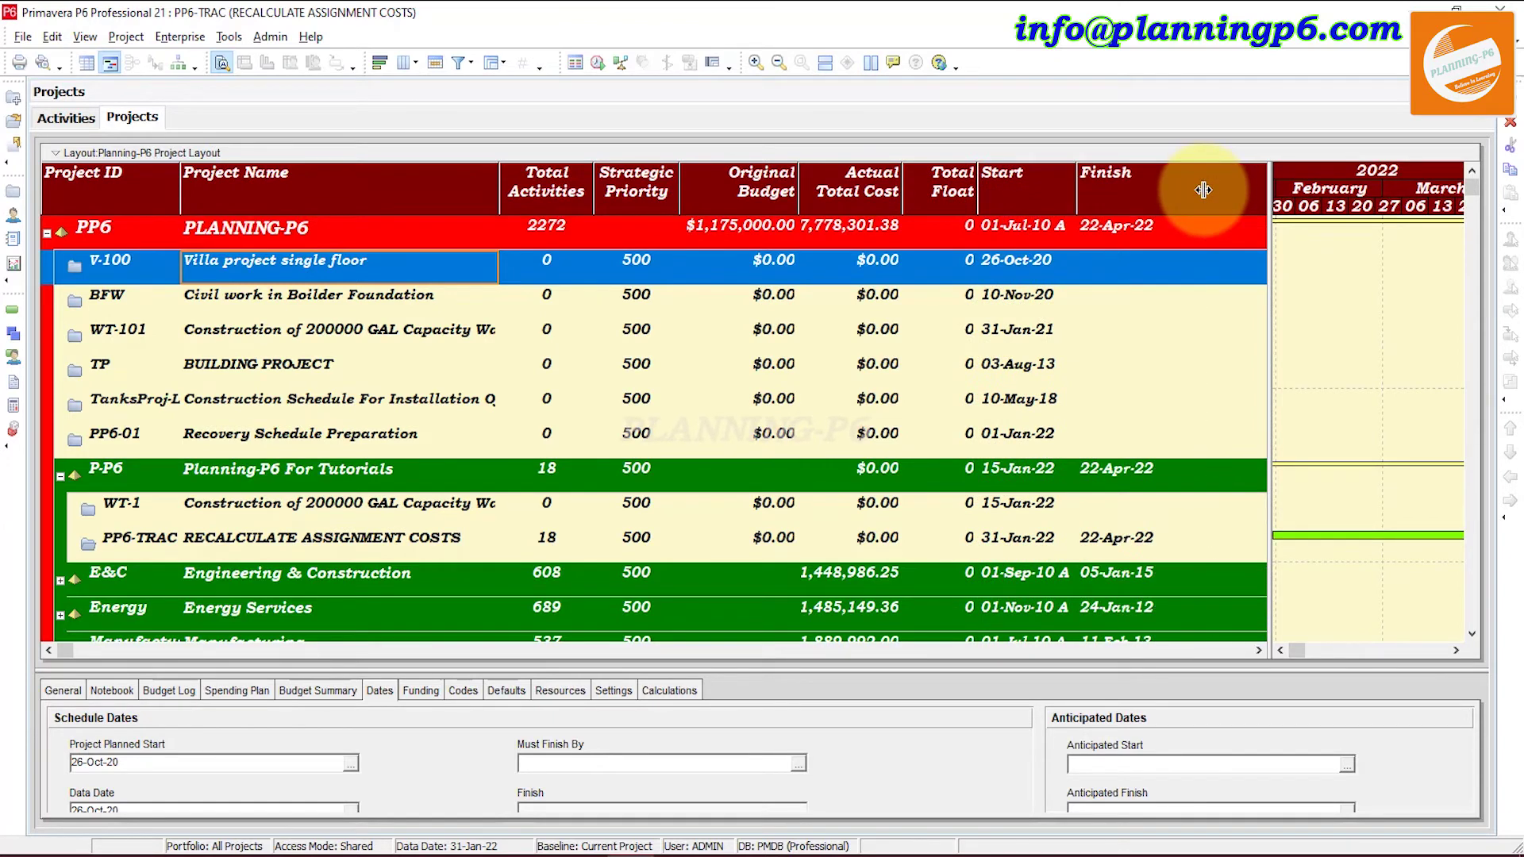
{"action": "left_click_drag", "start_coordinate": [1269, 508], "coordinate": [1414, 512]}
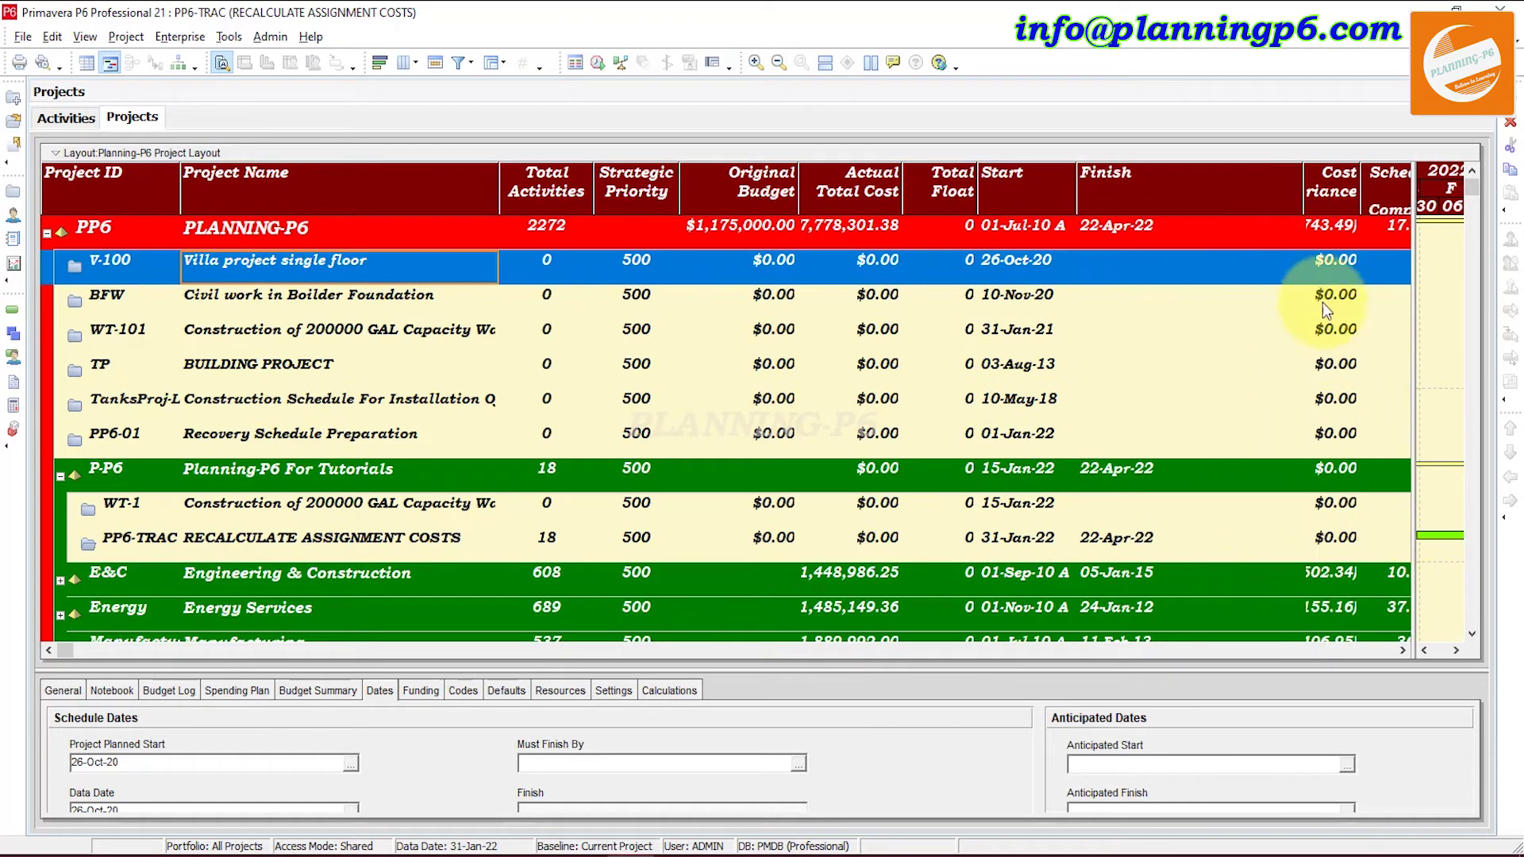
{"action": "double_click", "coordinate": [1302, 195]}
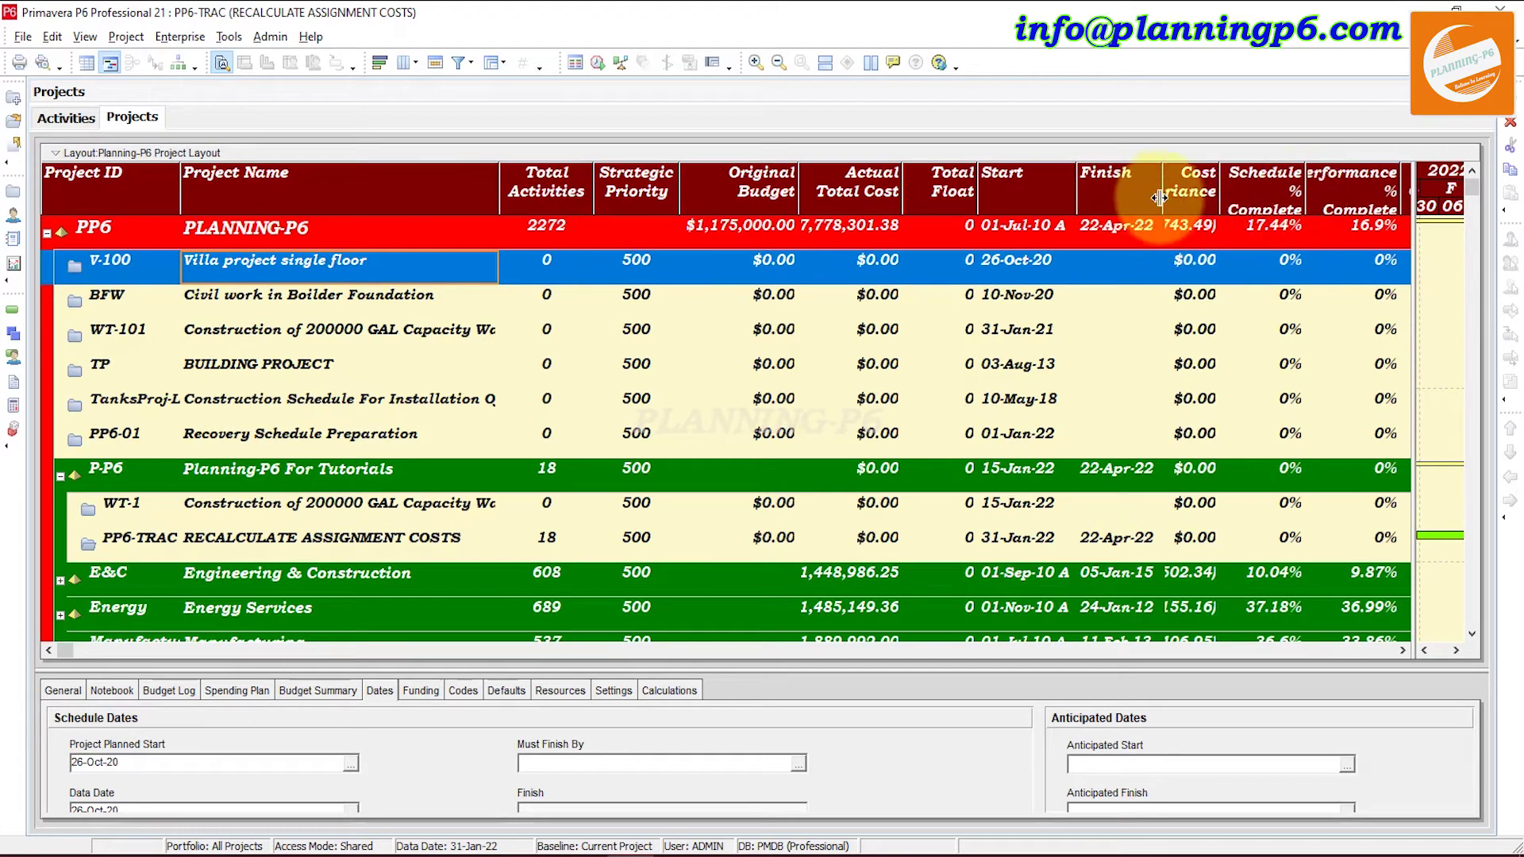
{"action": "left_click_drag", "start_coordinate": [1219, 199], "coordinate": [1349, 222]}
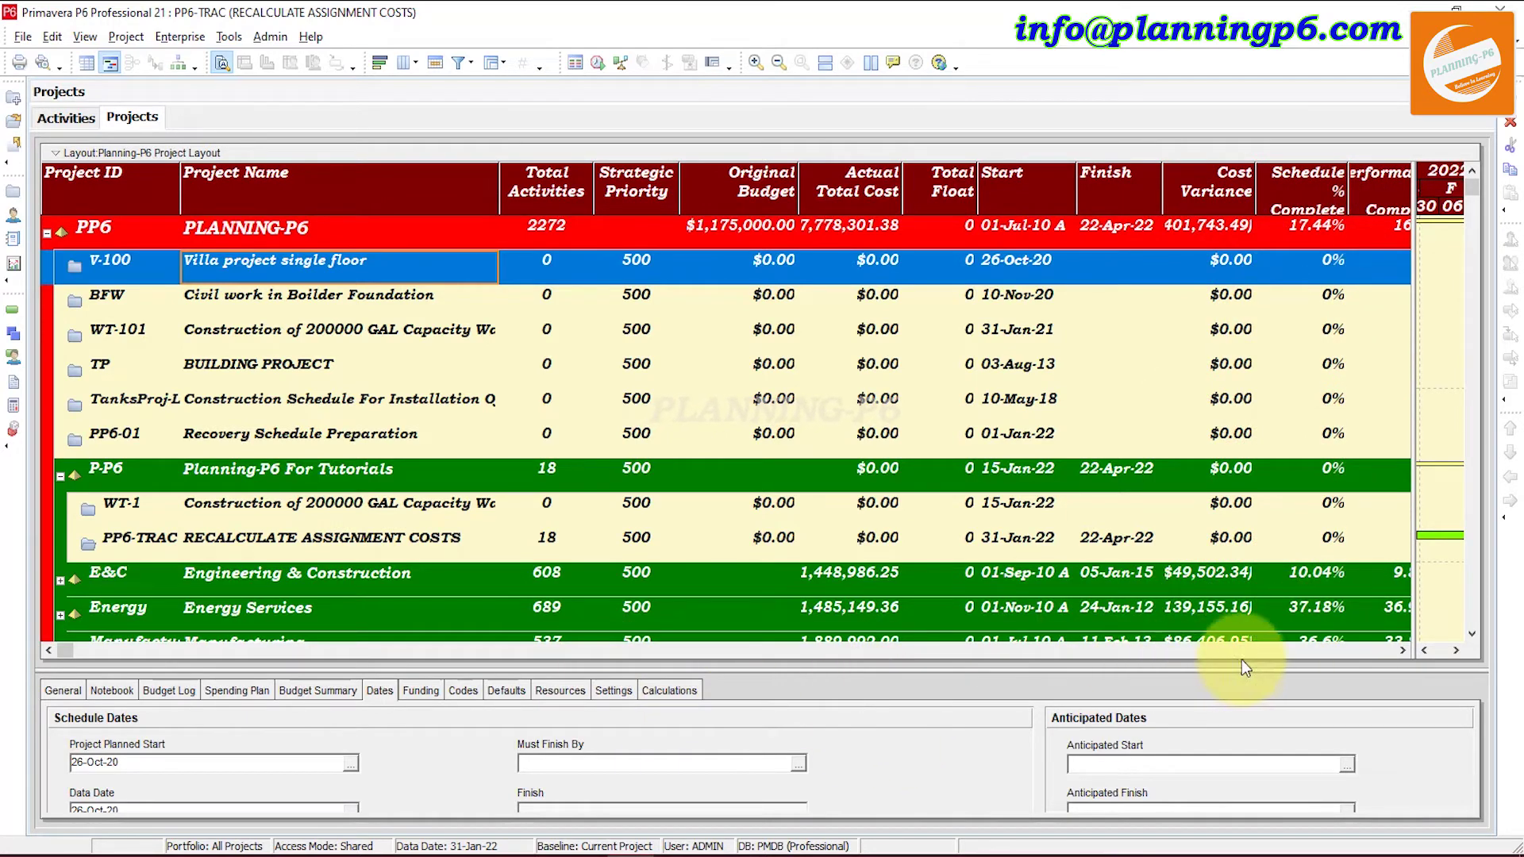
{"action": "left_click", "coordinate": [1401, 650]}
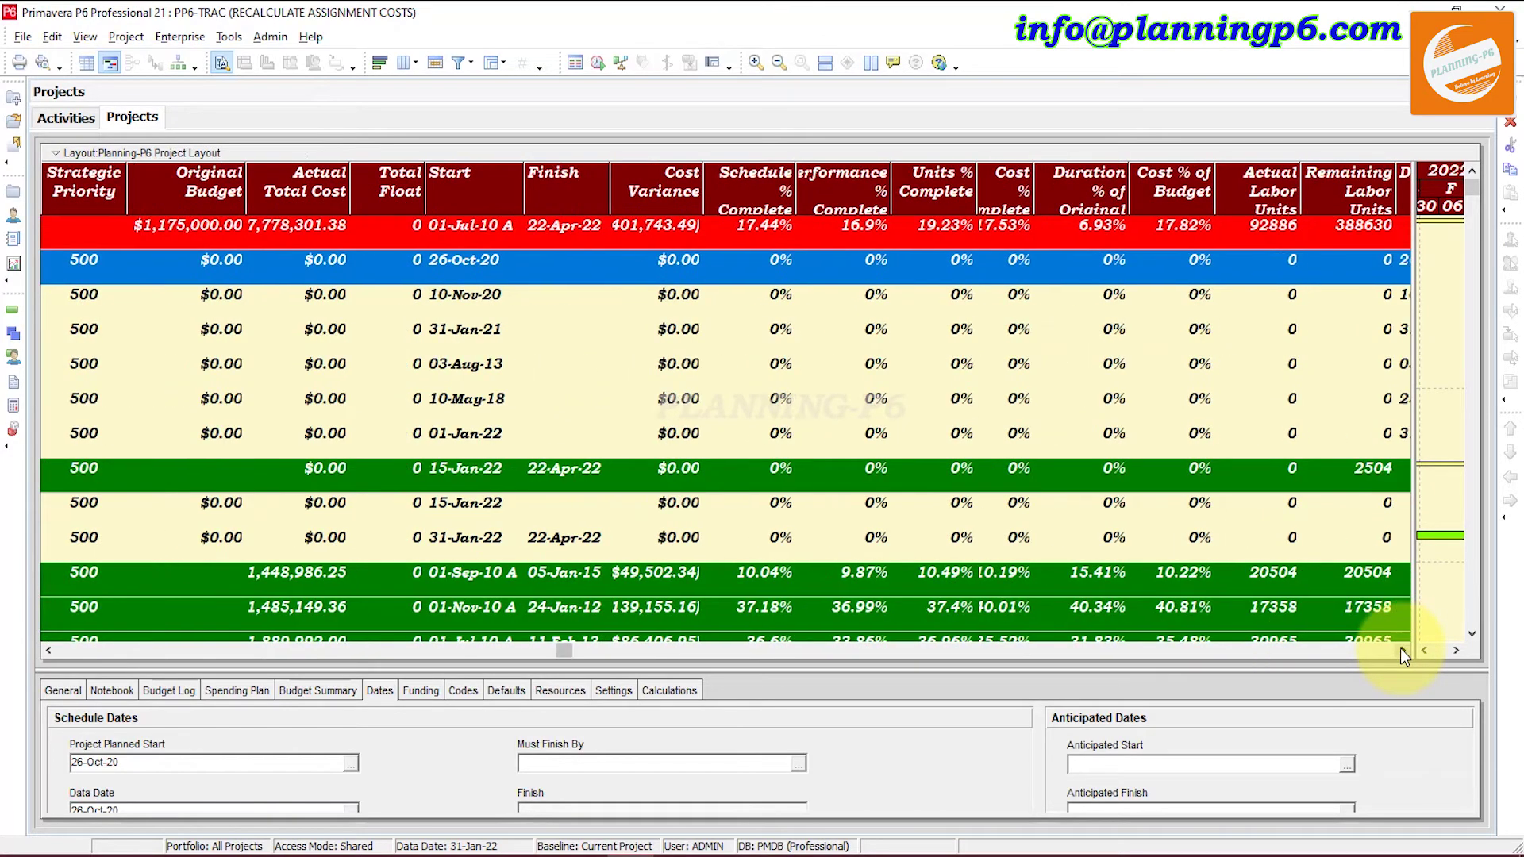
Narrow the Data Date and Last Summarized Date columns and widen Remaining Labor Units so its heading fits on two lines
{"action": "left_click_drag", "start_coordinate": [1239, 187], "coordinate": [1096, 188]}
{"action": "left_click_drag", "start_coordinate": [1398, 191], "coordinate": [1324, 187]}
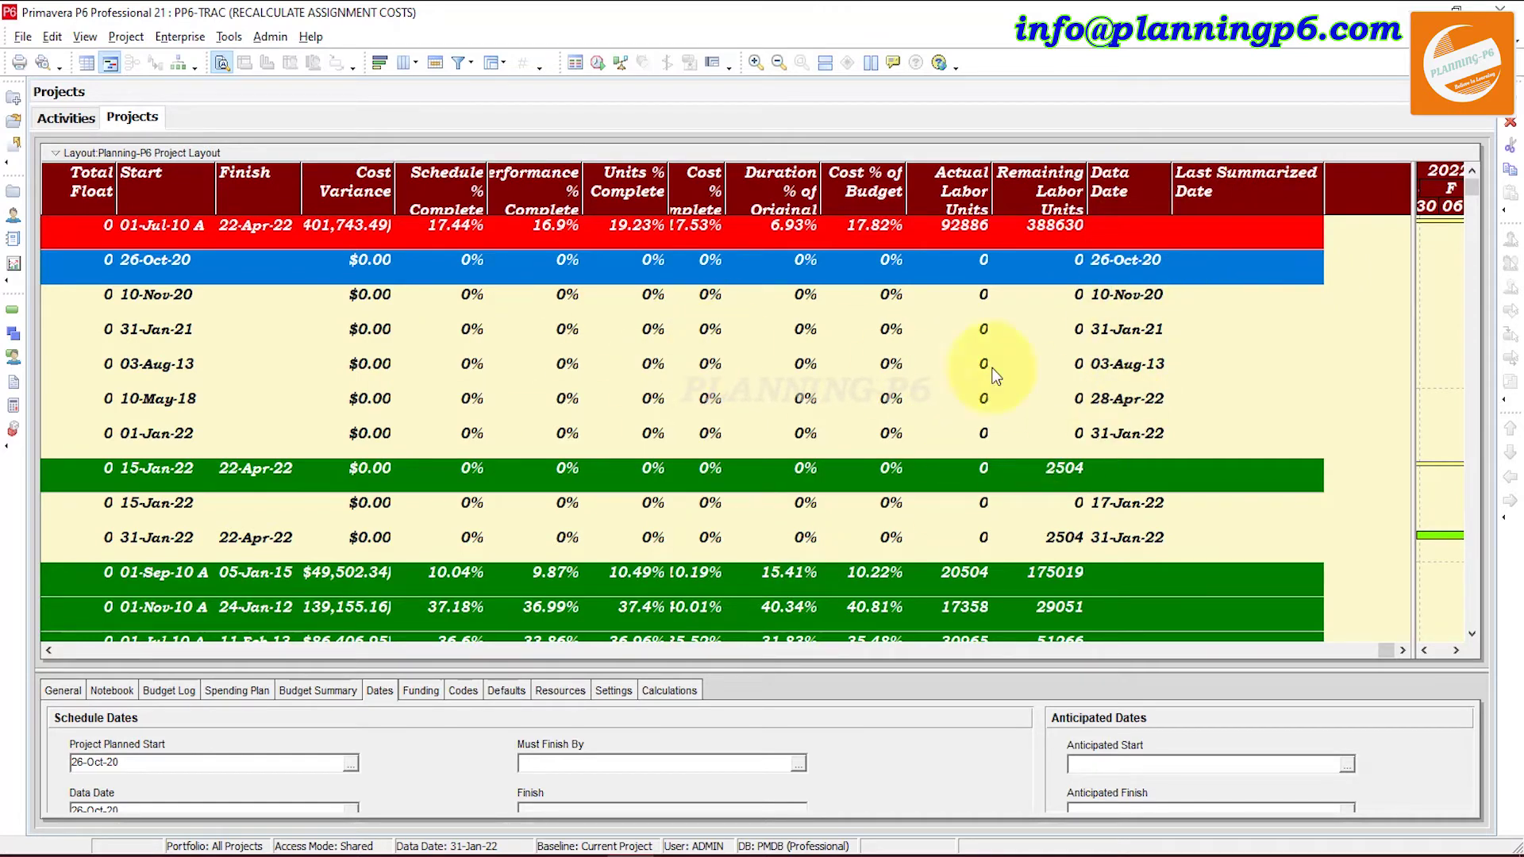
{"action": "left_click_drag", "start_coordinate": [1087, 192], "coordinate": [1100, 192]}
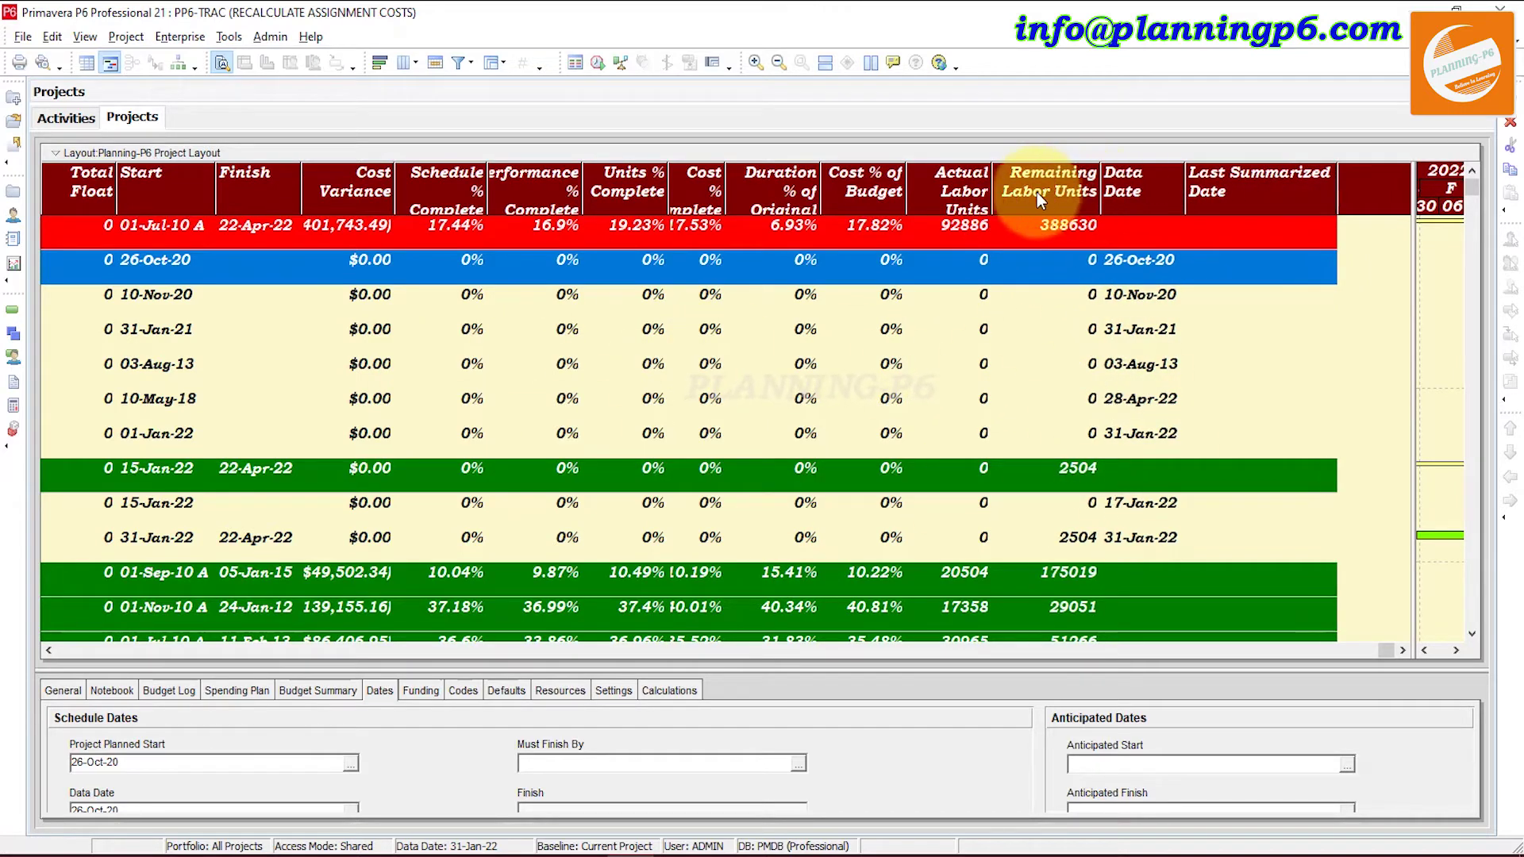
Widen the Actual Labor Units, Duration % of Original and Cost % Complete columns in the projects table
{"action": "mouse_move", "coordinate": [993, 188]}
{"action": "left_mouse_down"}
{"action": "mouse_move", "coordinate": [1024, 188]}
{"action": "mouse_move", "coordinate": [1003, 189]}
{"action": "left_mouse_up"}
{"action": "left_click_drag", "start_coordinate": [909, 191], "coordinate": [914, 190]}
{"action": "left_click", "coordinate": [1000, 190]}
{"action": "left_click_drag", "start_coordinate": [1008, 189], "coordinate": [1028, 188]}
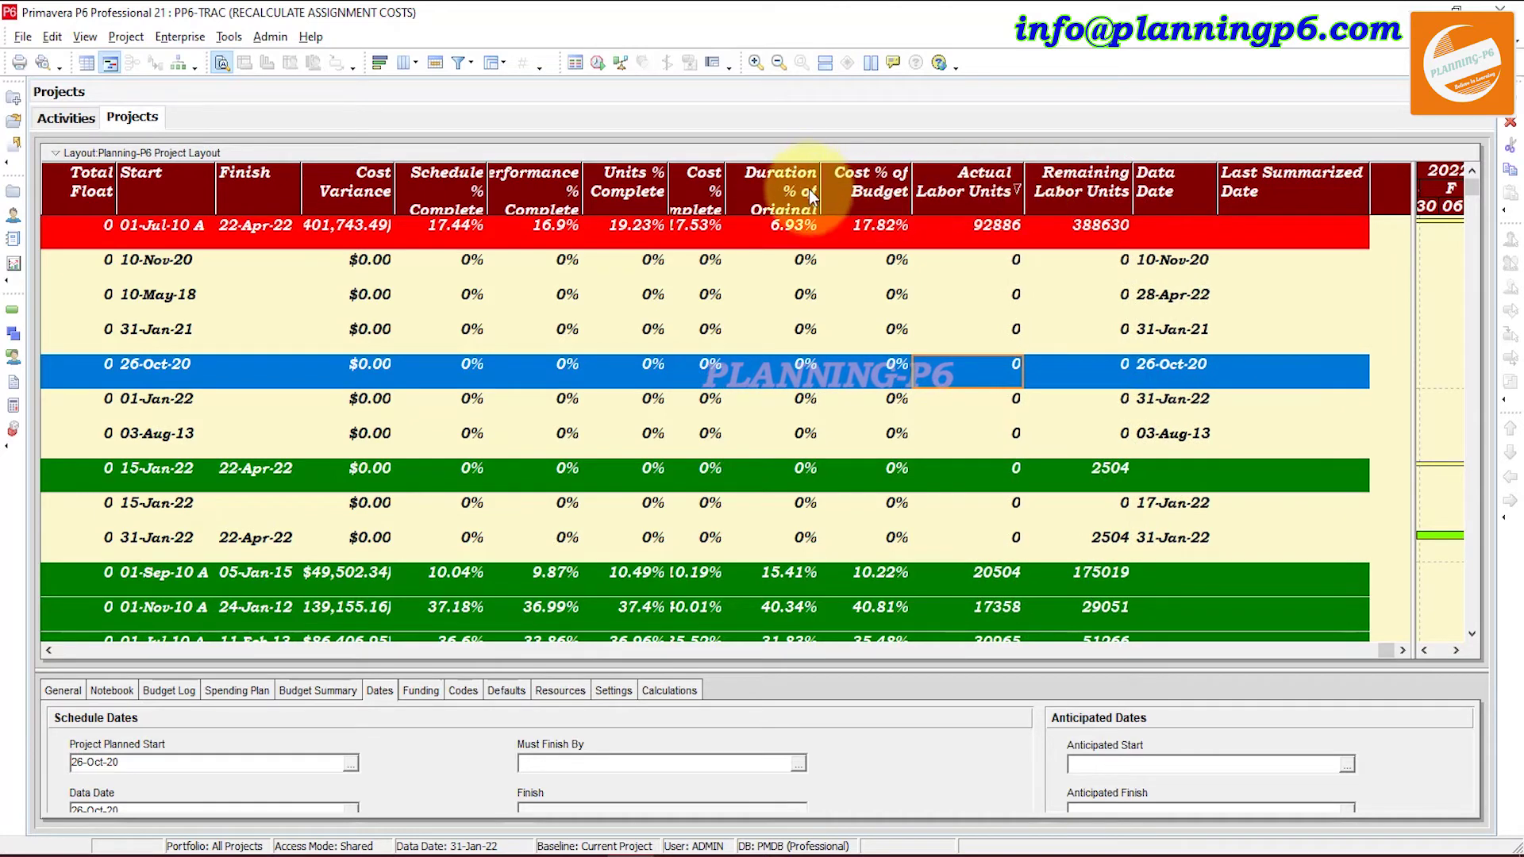
{"action": "left_click_drag", "start_coordinate": [820, 181], "coordinate": [830, 178]}
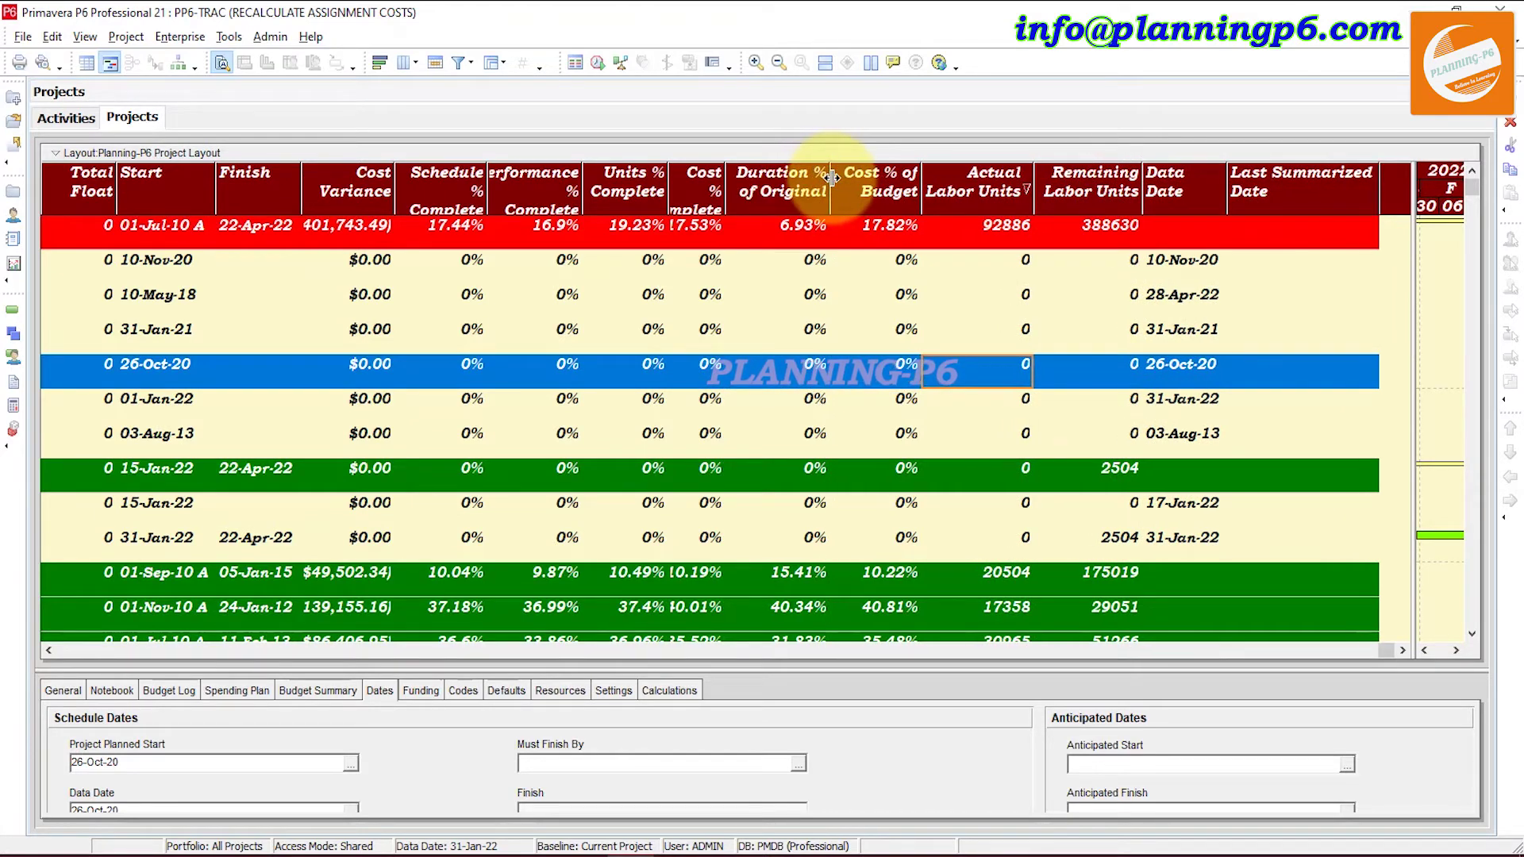
{"action": "left_click_drag", "start_coordinate": [724, 183], "coordinate": [738, 183]}
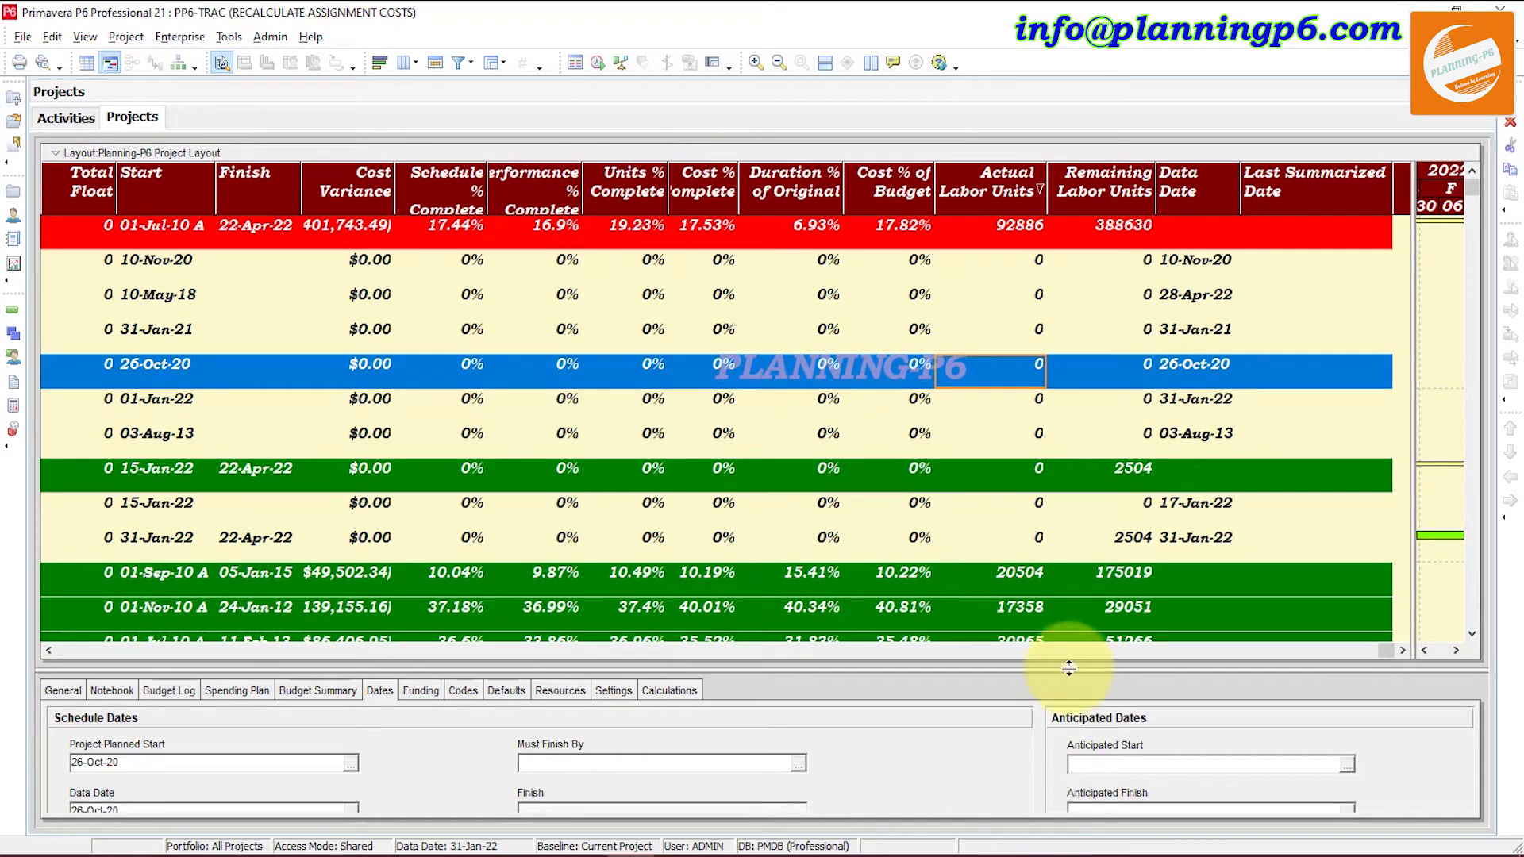
Open the project Construction Schedule For Installation Of Condensate Storage Facility from the projects table
{"action": "left_click_drag", "start_coordinate": [1382, 649], "coordinate": [897, 651]}
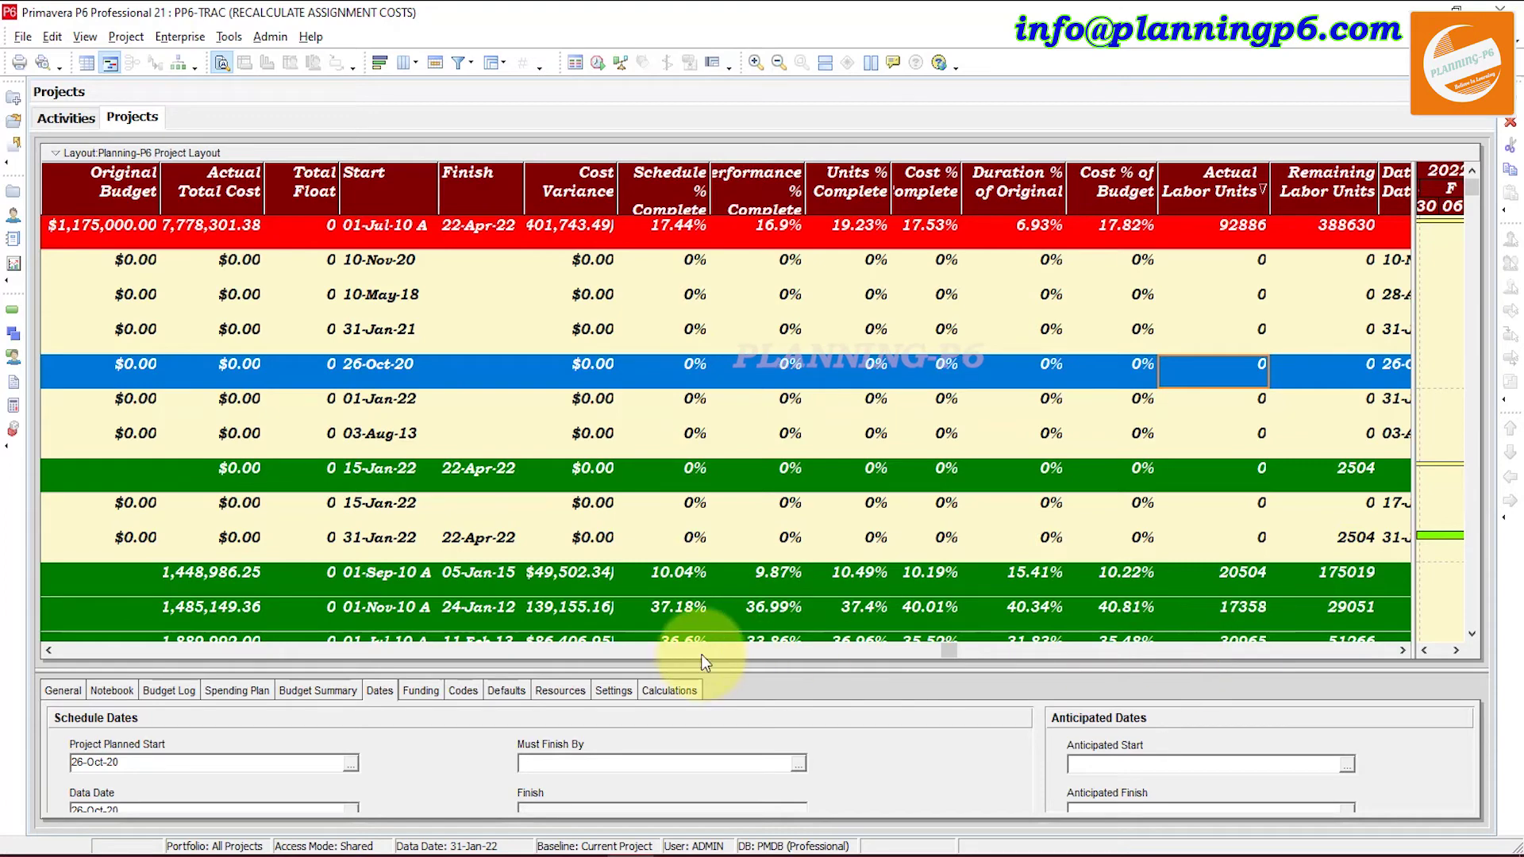
{"action": "left_click_drag", "start_coordinate": [951, 649], "coordinate": [517, 550]}
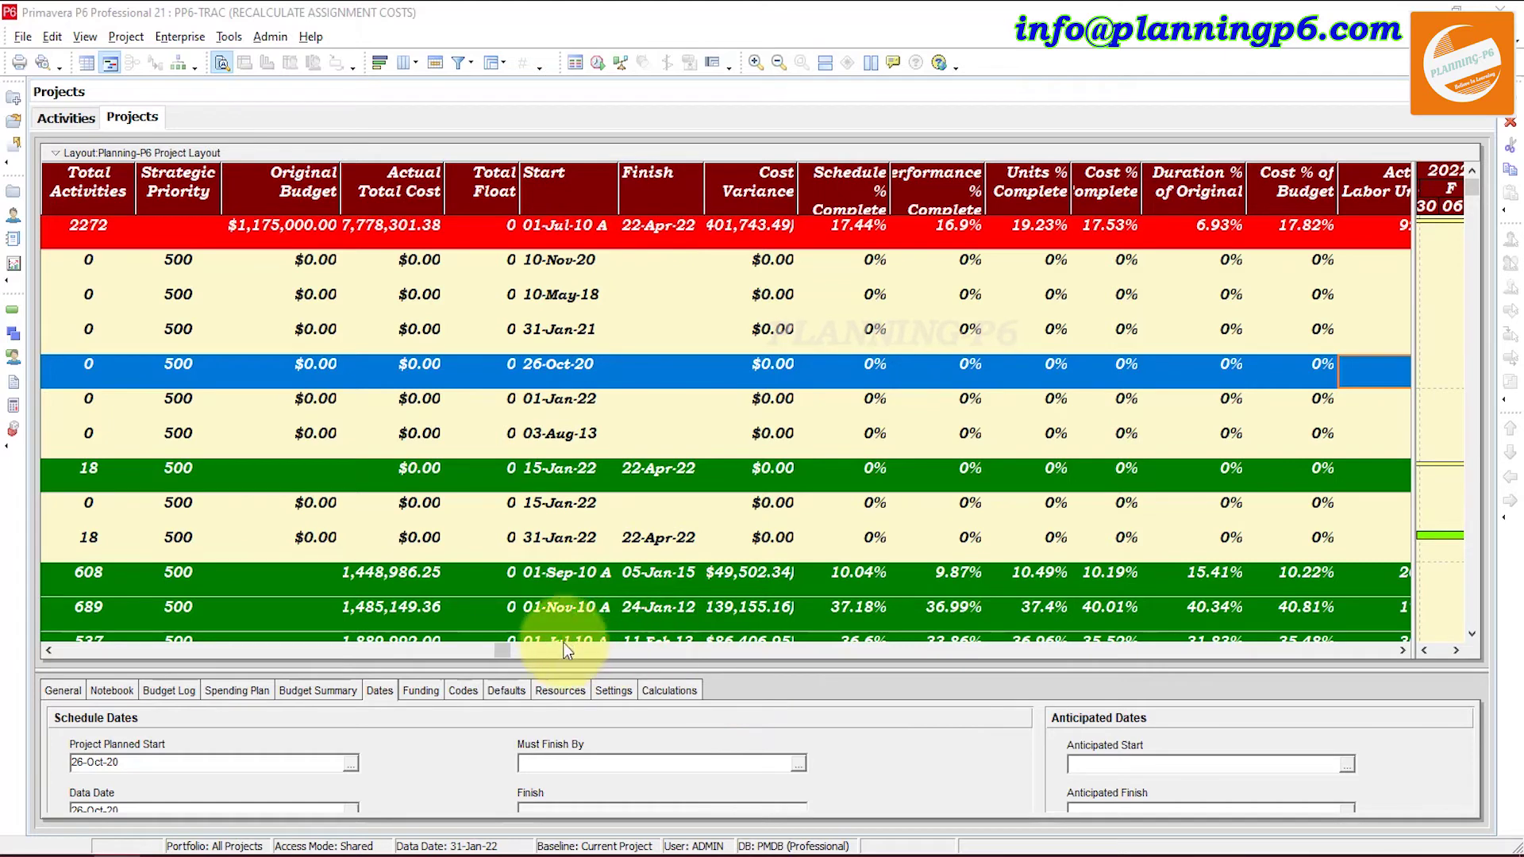
{"action": "left_click_drag", "start_coordinate": [505, 659], "coordinate": [246, 644]}
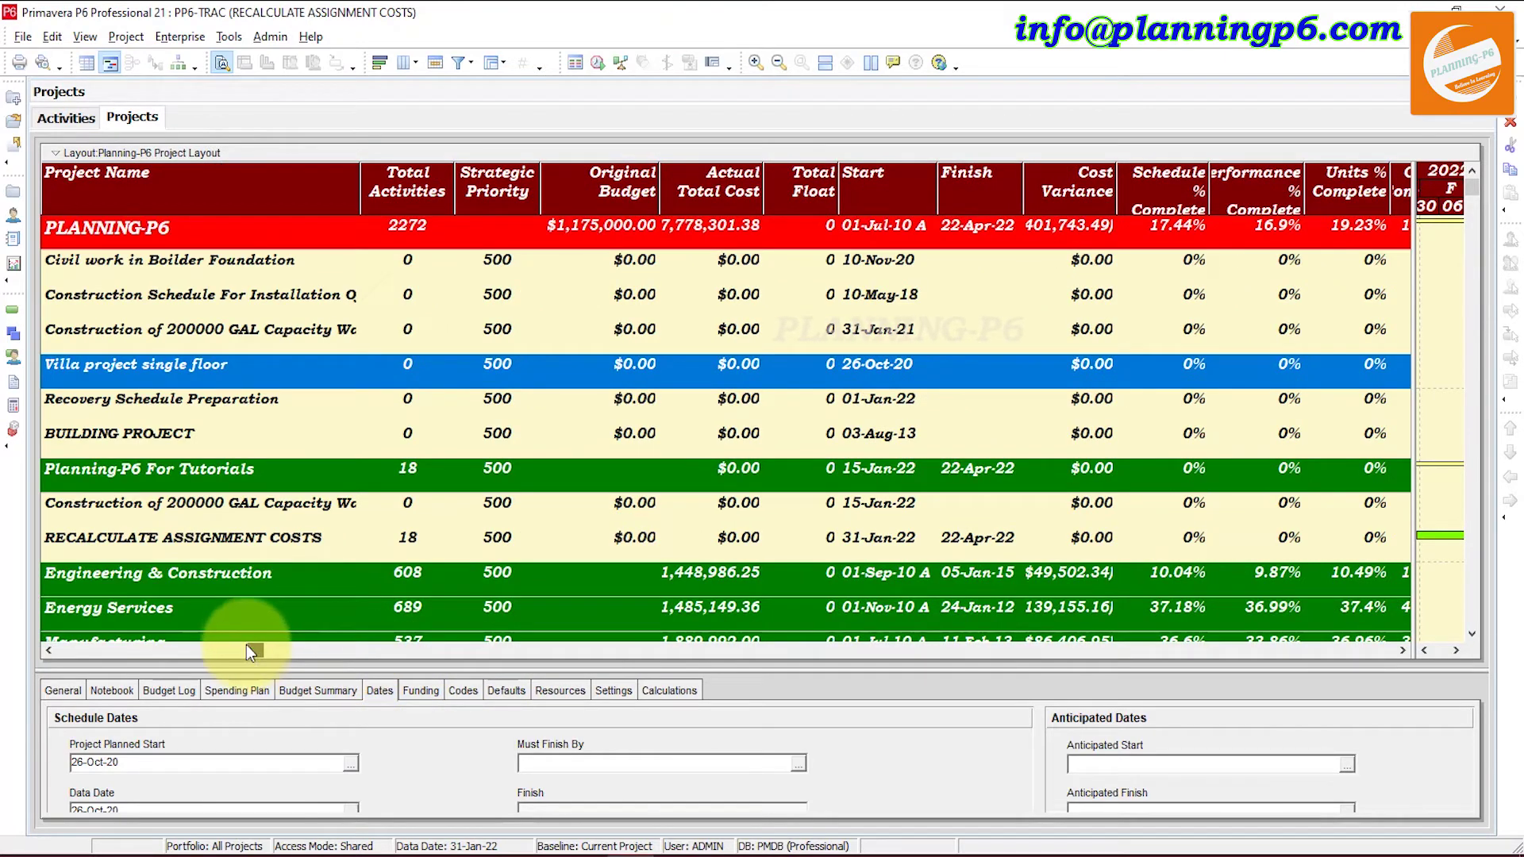
{"action": "right_click", "coordinate": [287, 295]}
{"action": "left_click", "coordinate": [307, 306]}
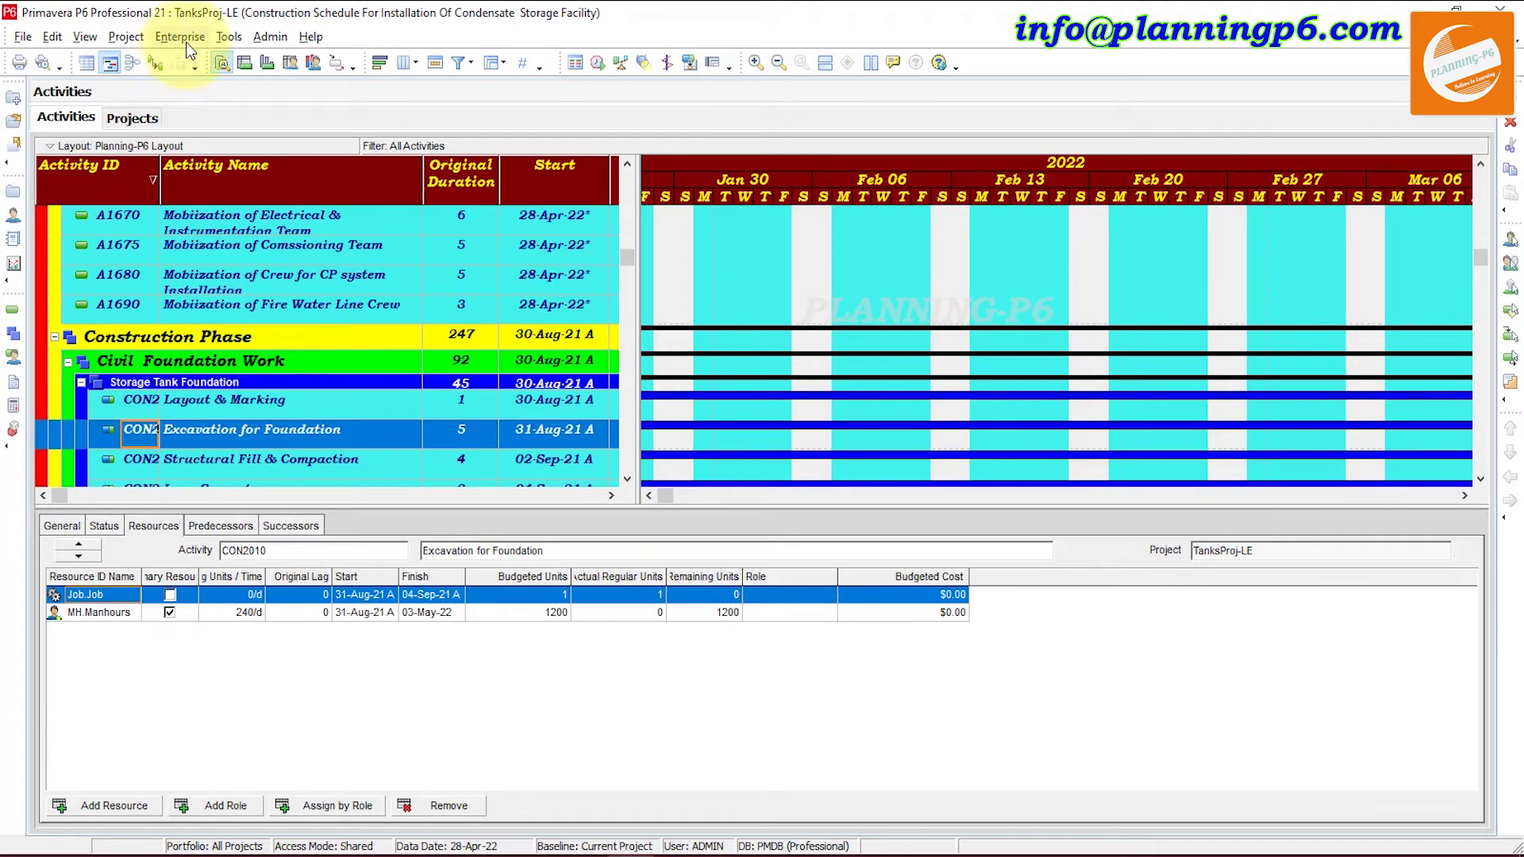
{"action": "left_click", "coordinate": [229, 37]}
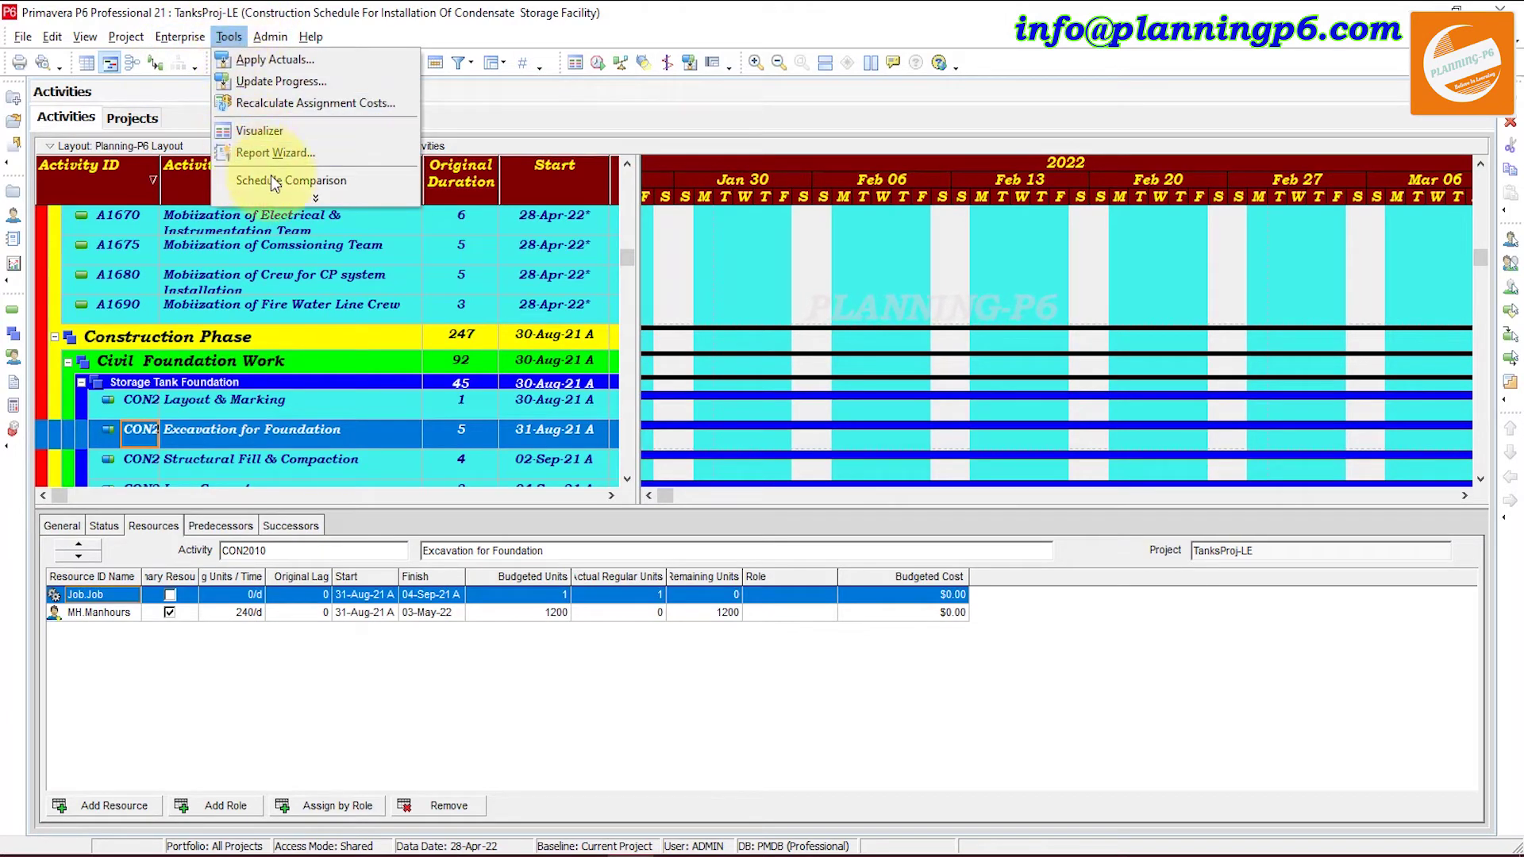
{"action": "left_click", "coordinate": [314, 199]}
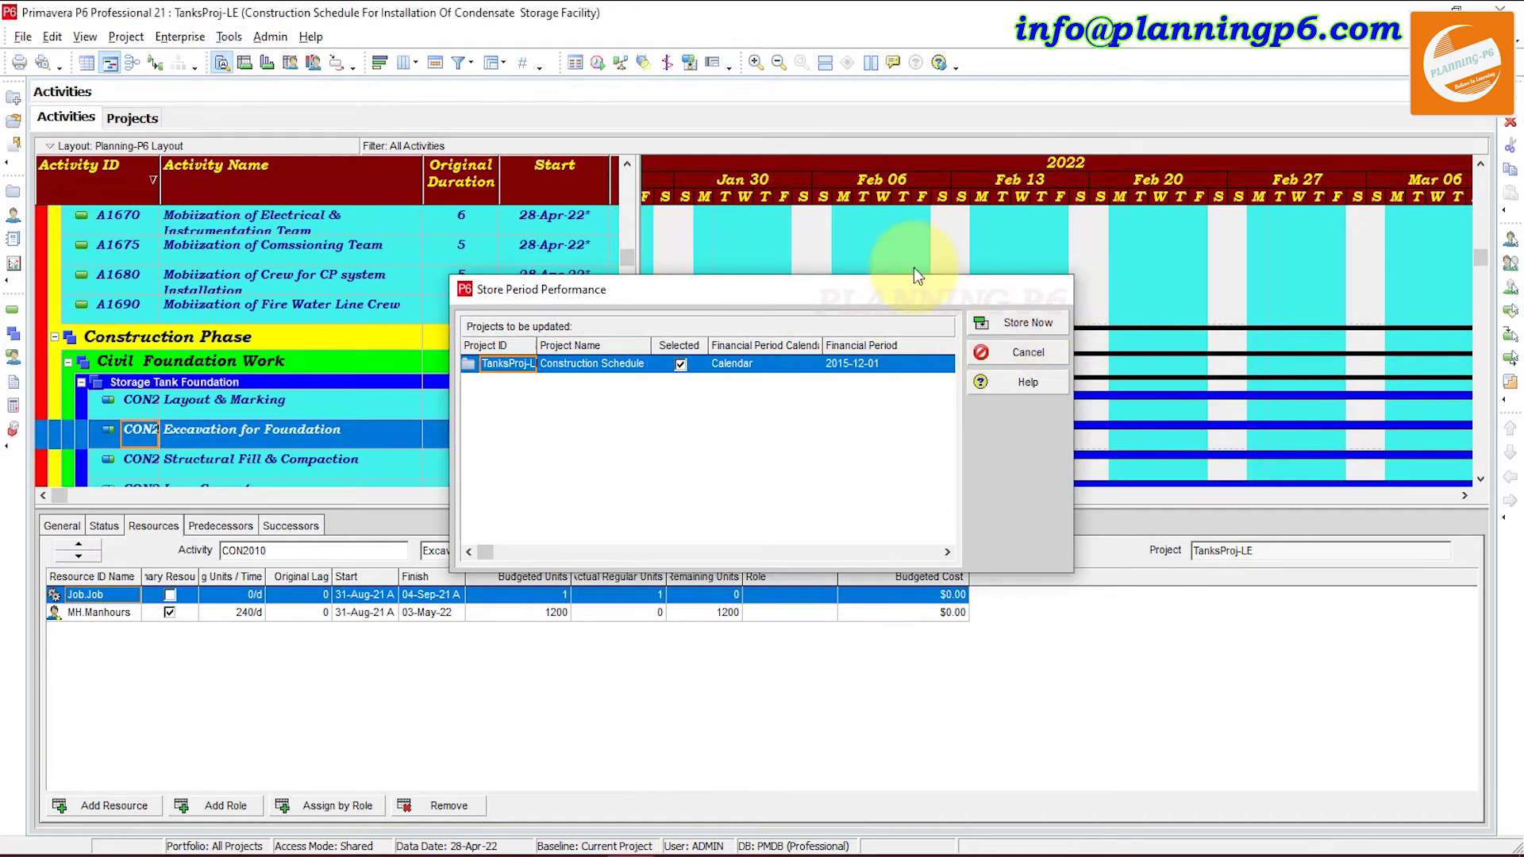
{"action": "left_click", "coordinate": [1015, 322]}
Summarize the data of the open project and dismiss the completion notice
{"action": "left_click", "coordinate": [229, 37]}
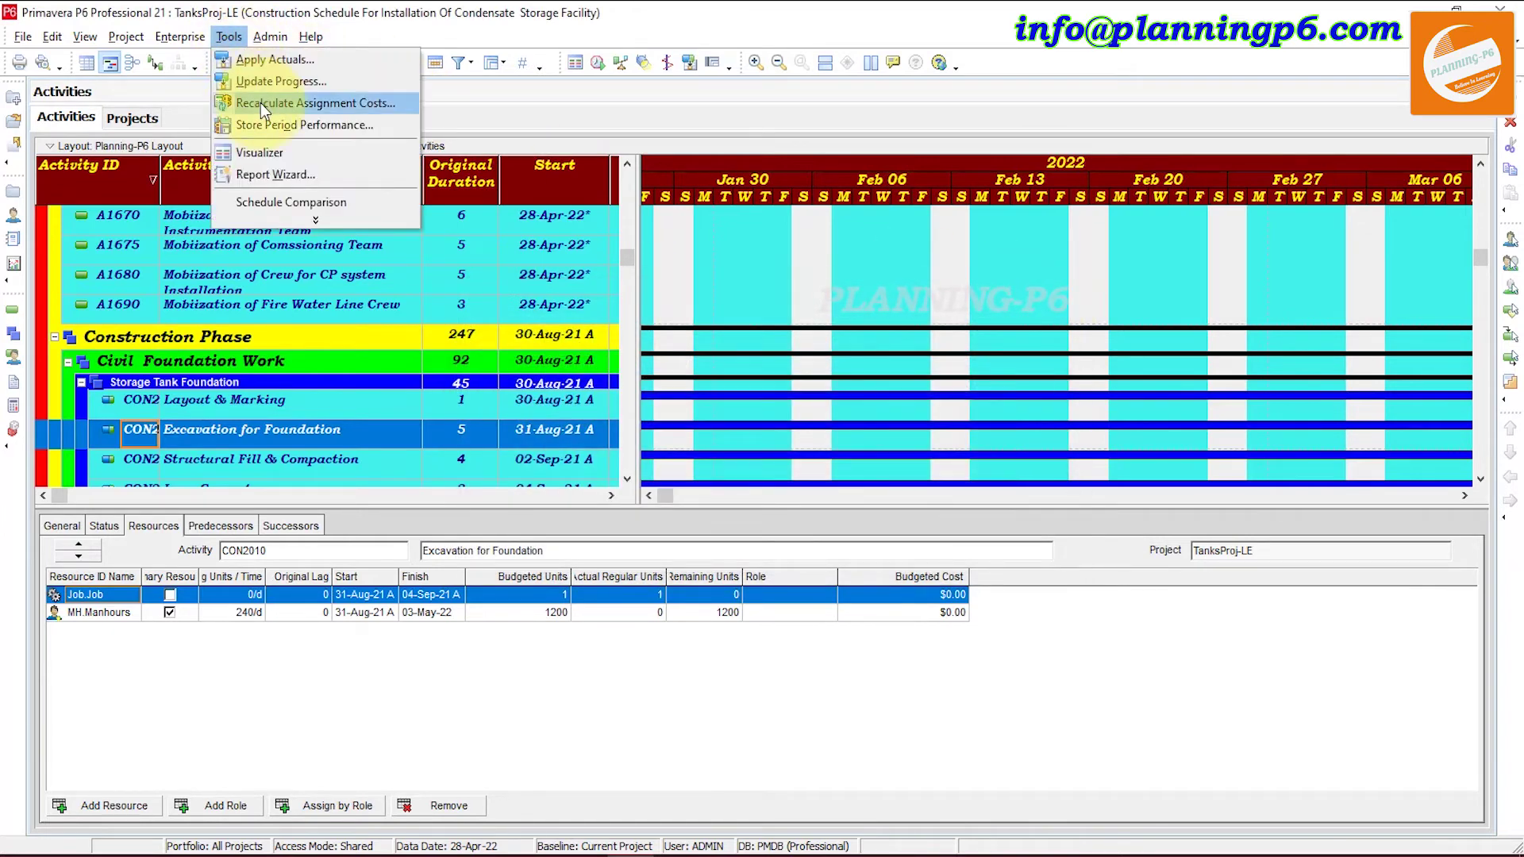
{"action": "left_click", "coordinate": [318, 220]}
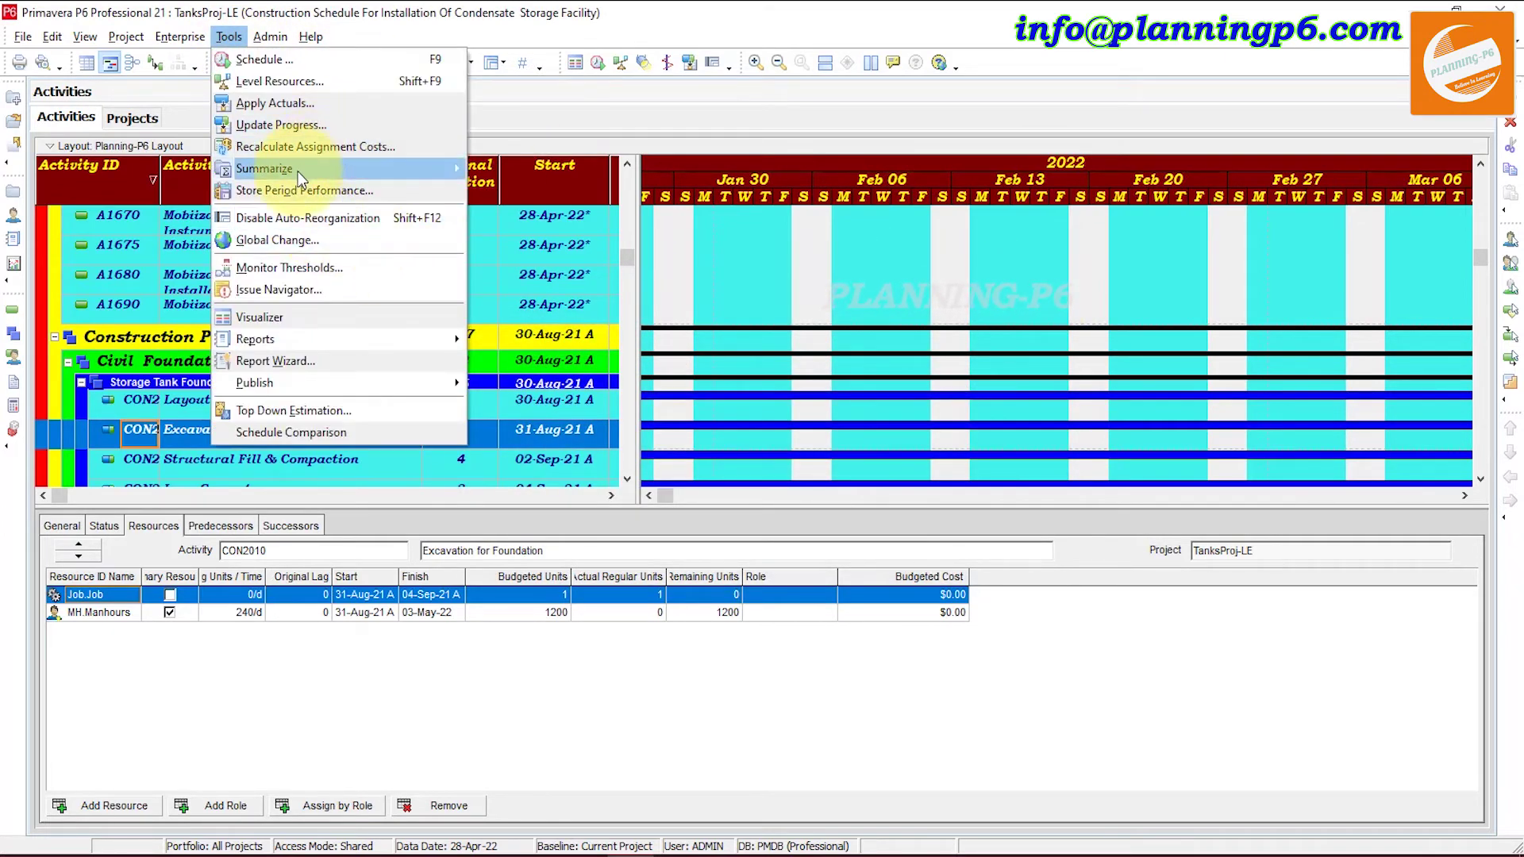
{"action": "mouse_move", "coordinate": [304, 168]}
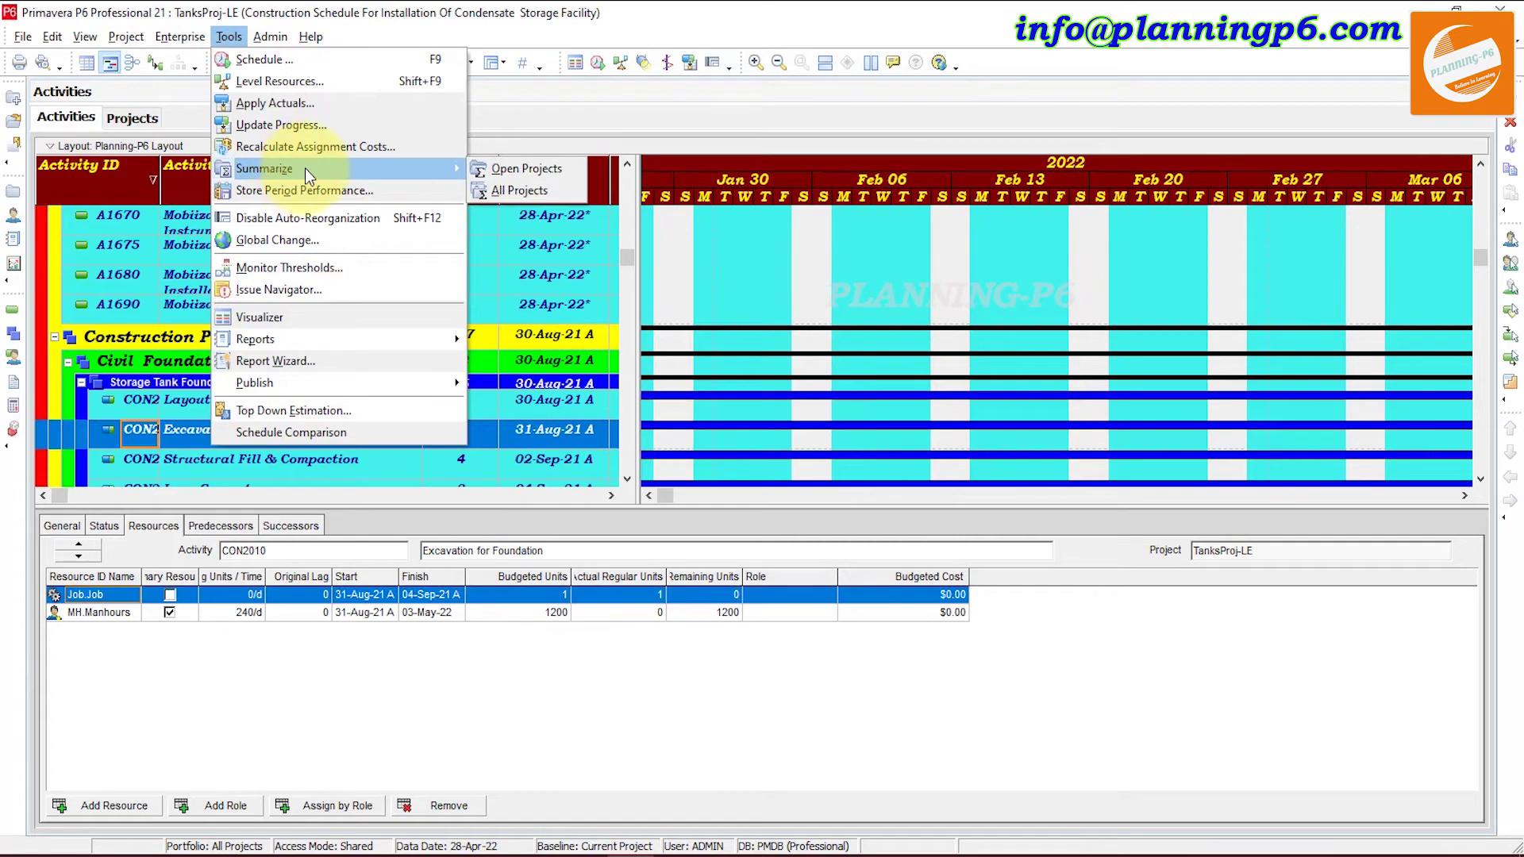
{"action": "left_click", "coordinate": [512, 171]}
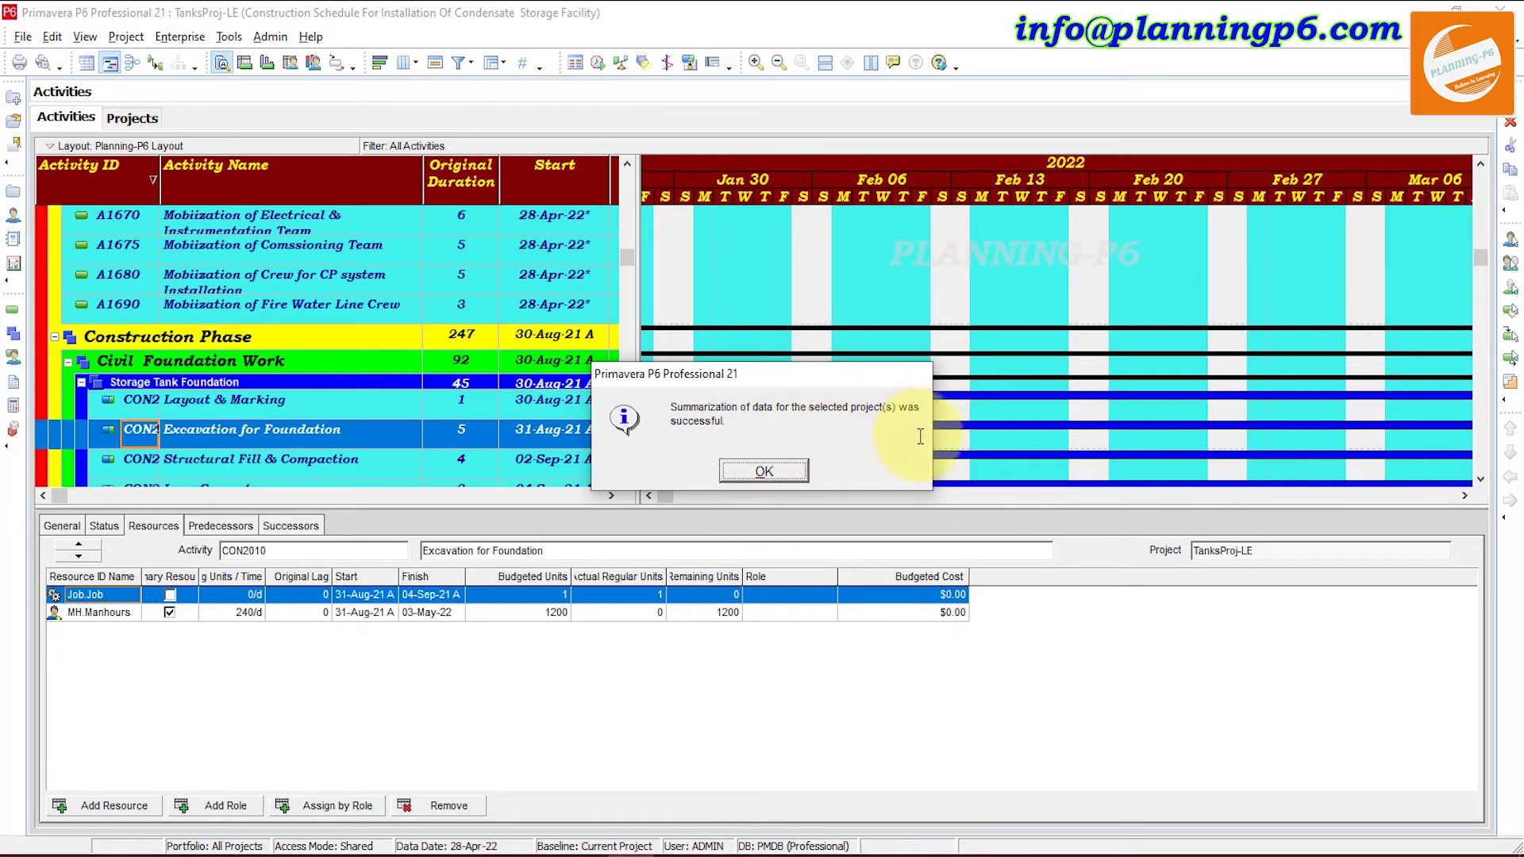
{"action": "left_click", "coordinate": [760, 469]}
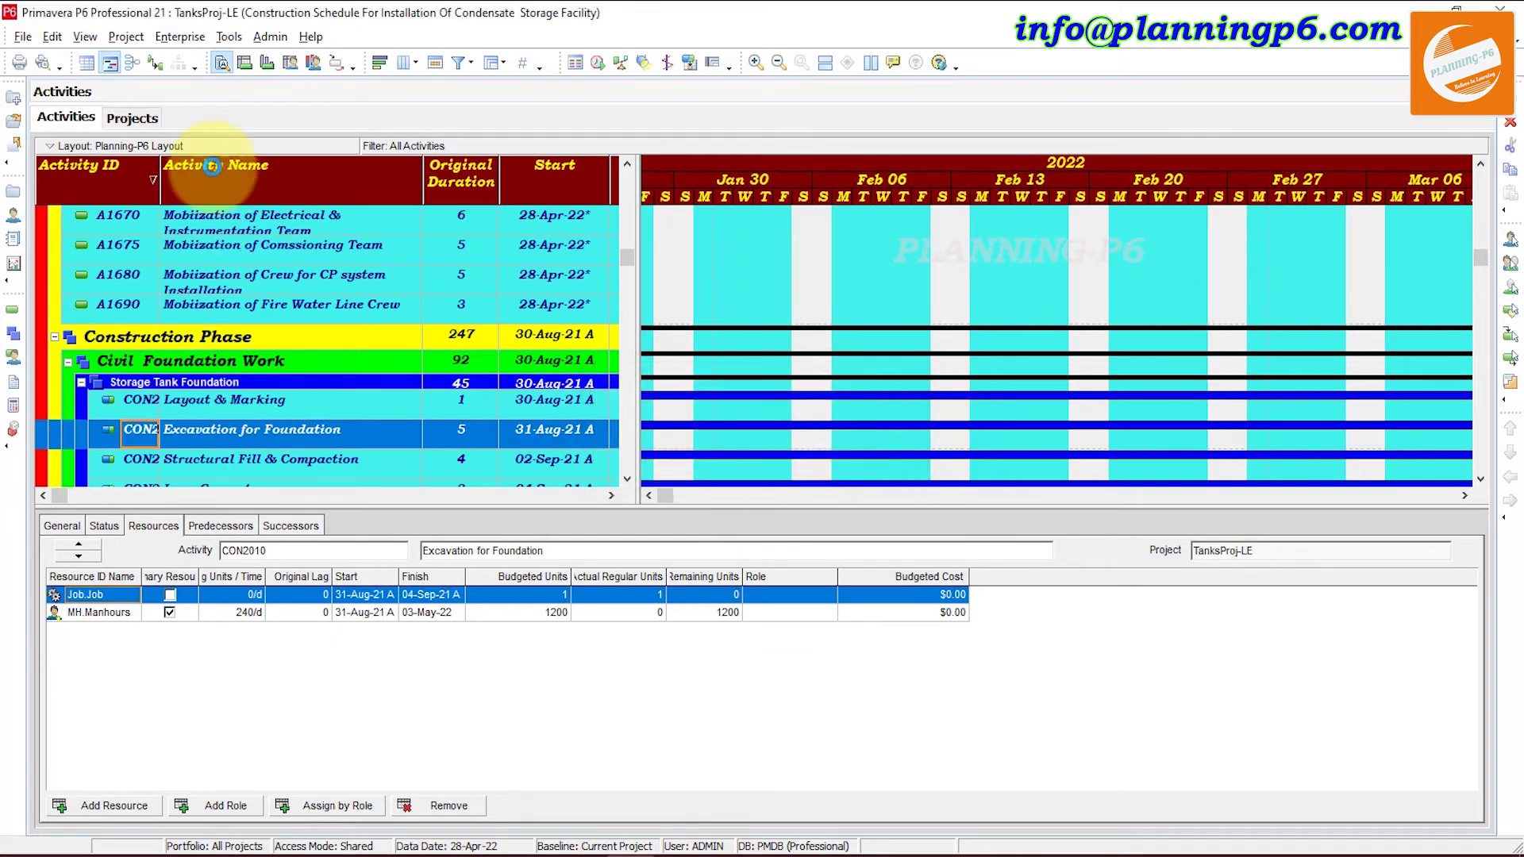
Return to the projects table and summarize the Civil work in Boilder Foundation project
{"action": "left_click", "coordinate": [147, 125]}
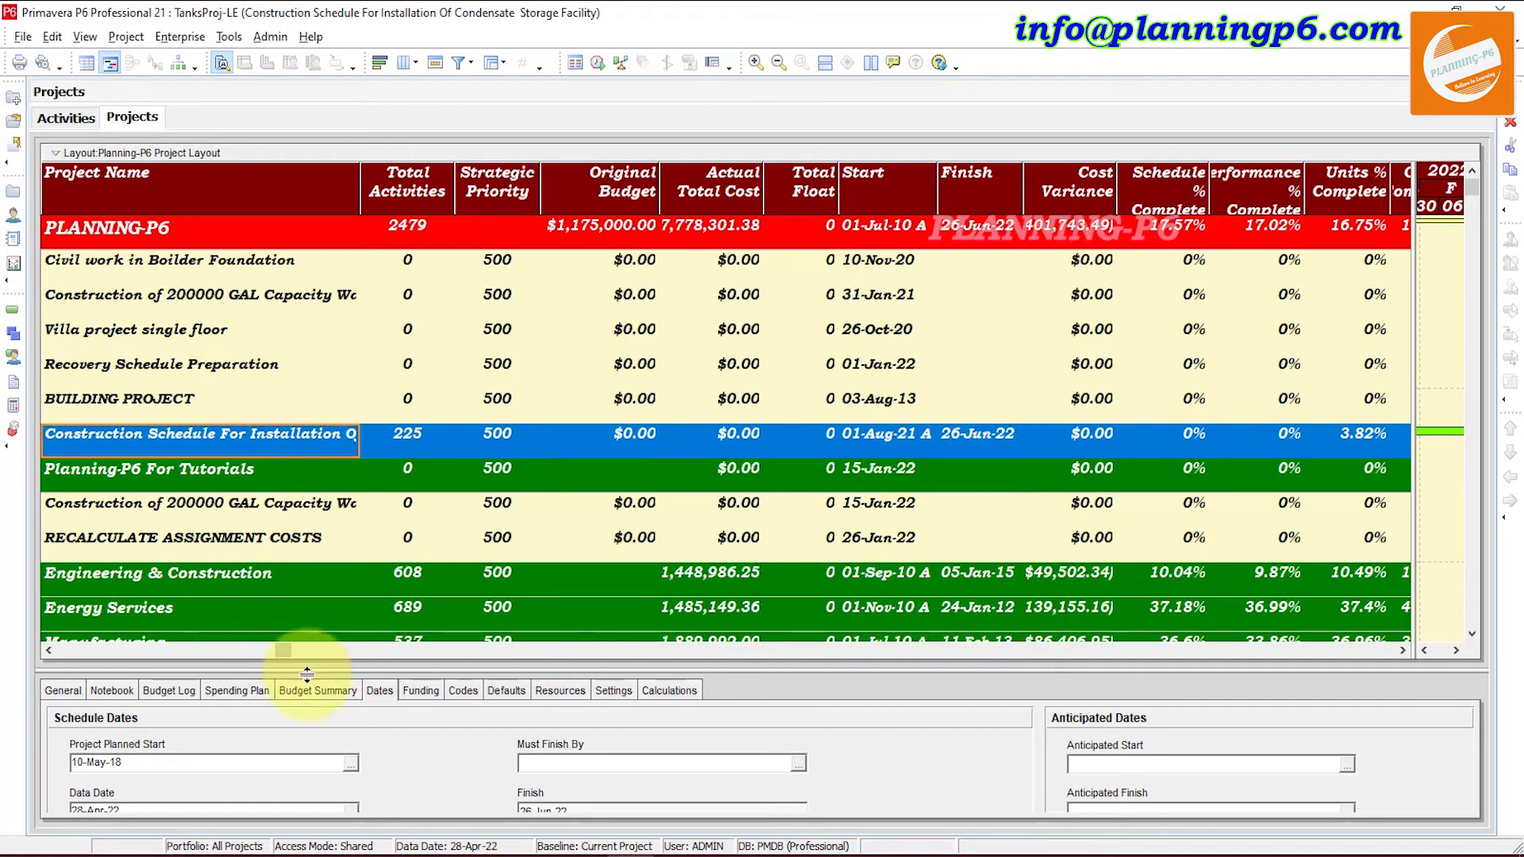
{"action": "left_click", "coordinate": [1400, 650]}
{"action": "left_click", "coordinate": [1398, 650]}
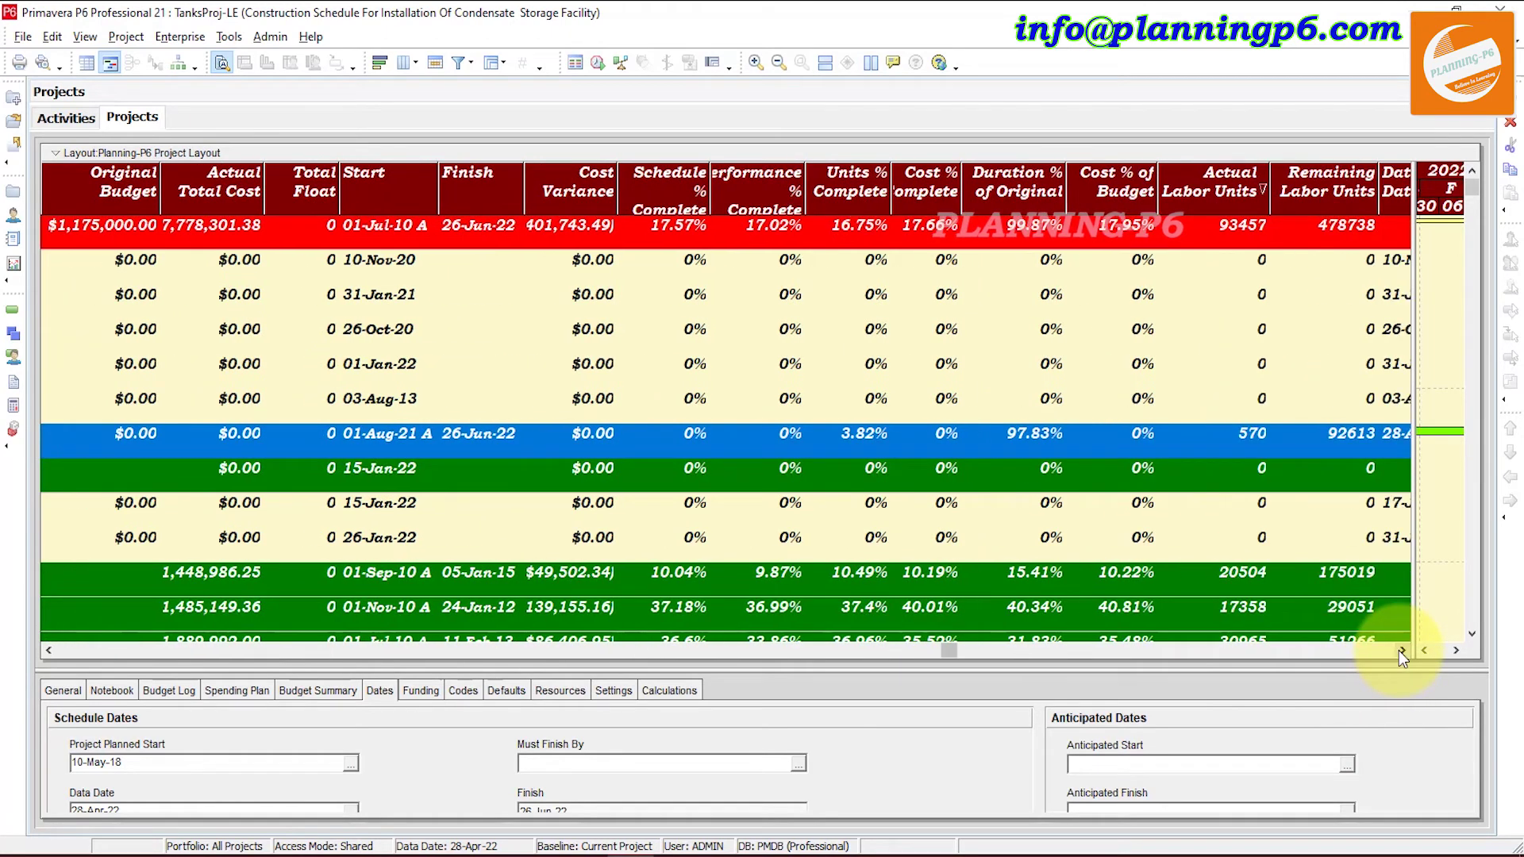
{"action": "left_click", "coordinate": [1399, 650]}
{"action": "left_click", "coordinate": [1399, 649]}
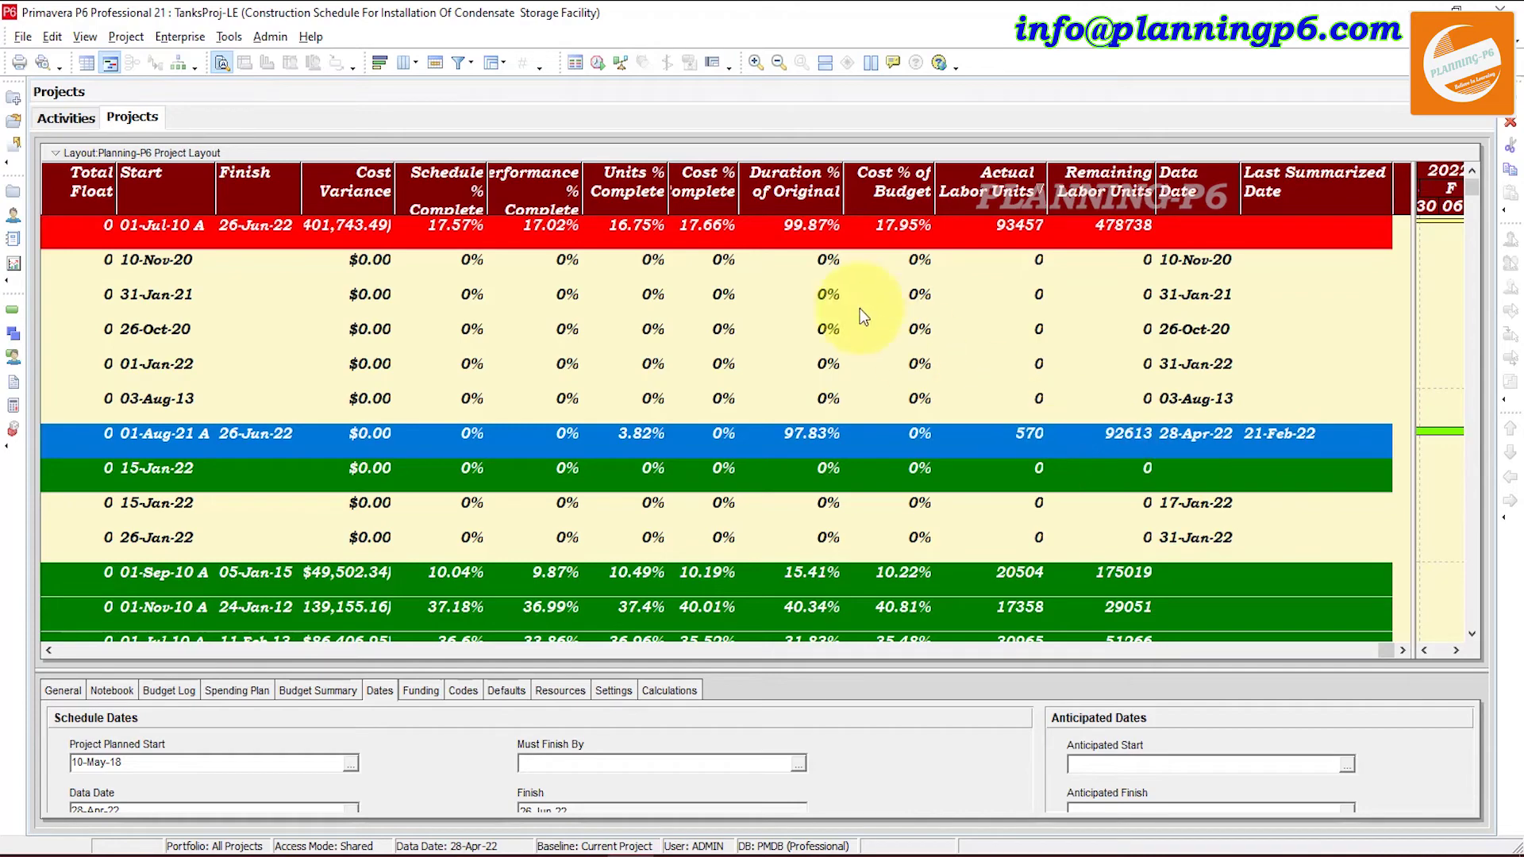
{"action": "right_click", "coordinate": [782, 262]}
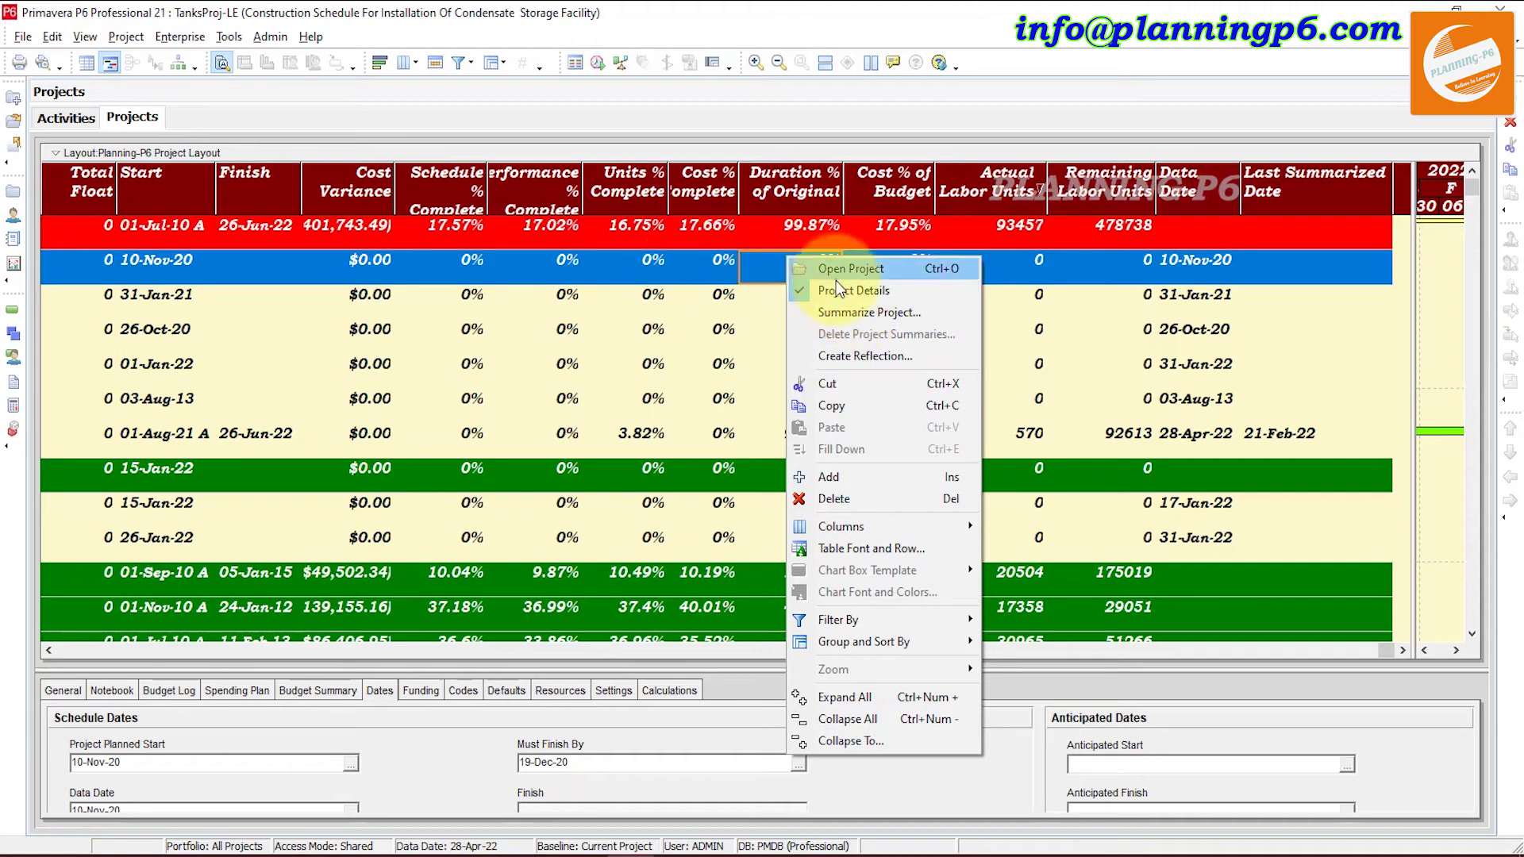
{"action": "left_click", "coordinate": [836, 310]}
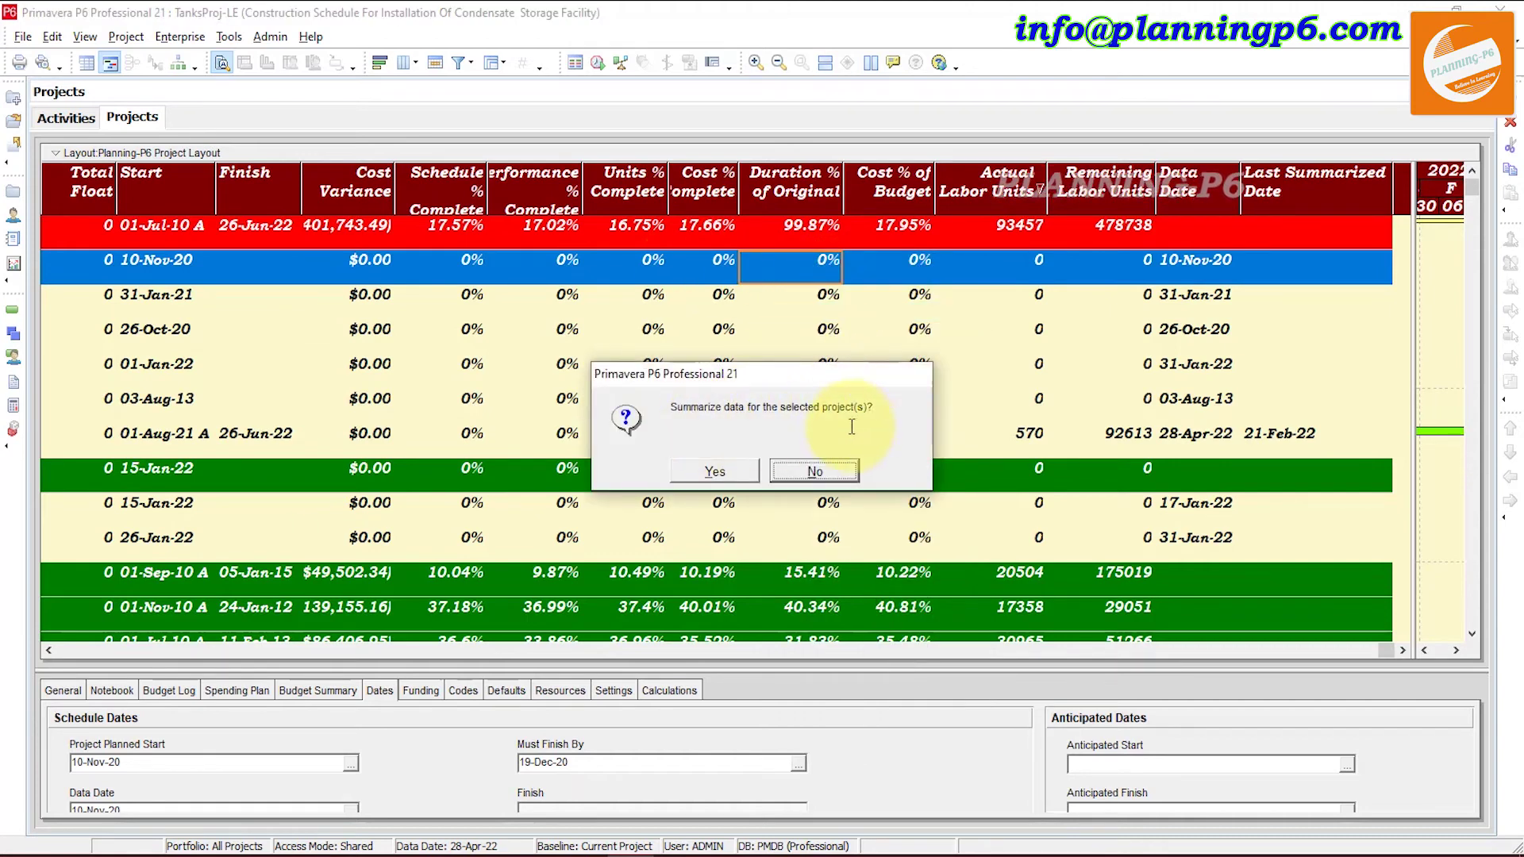
{"action": "left_click", "coordinate": [714, 475]}
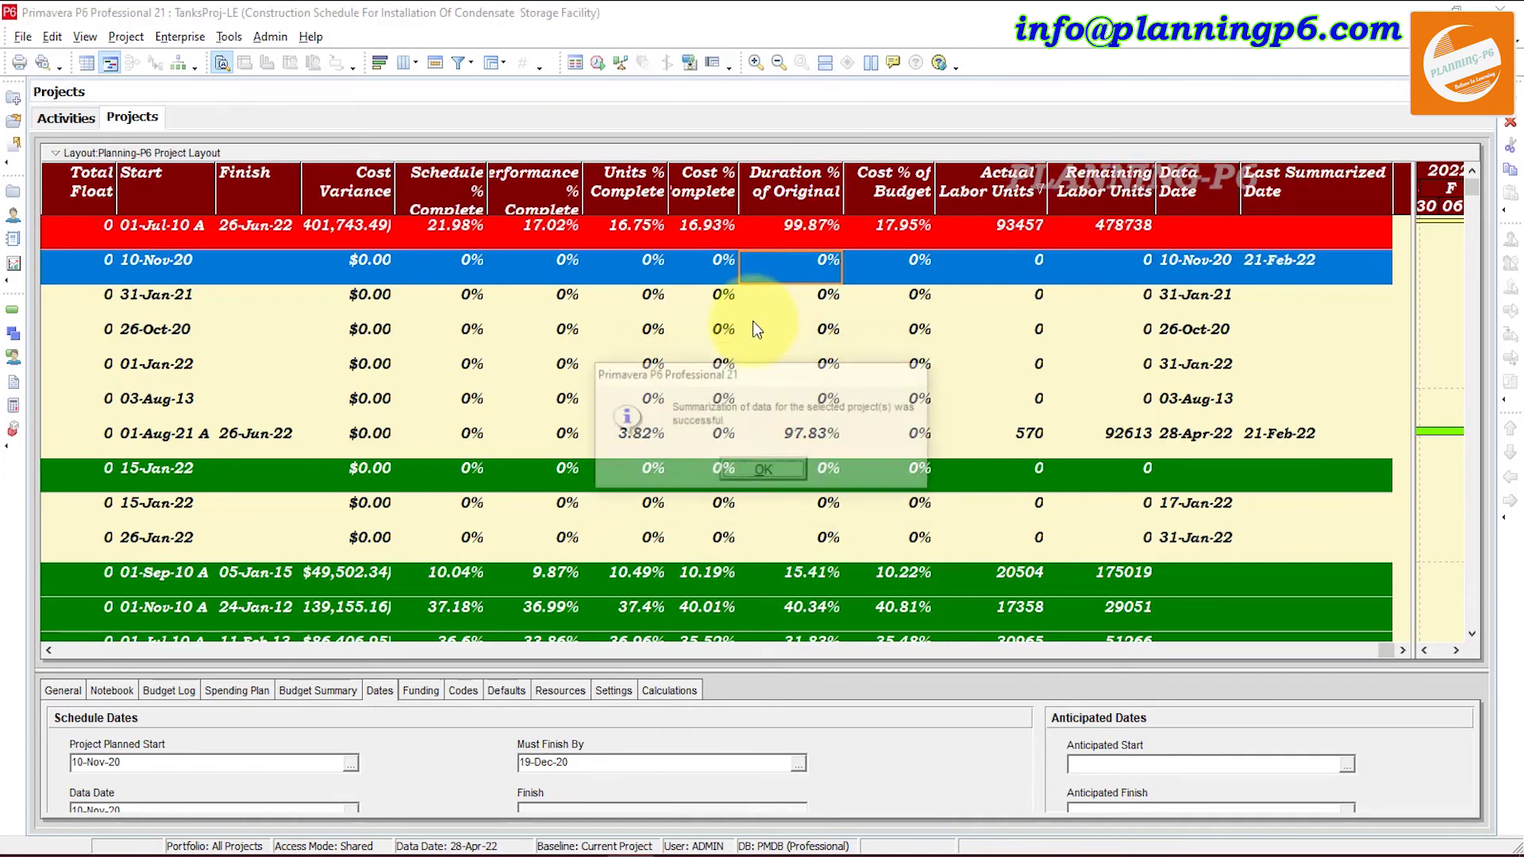
{"action": "left_click", "coordinate": [768, 468]}
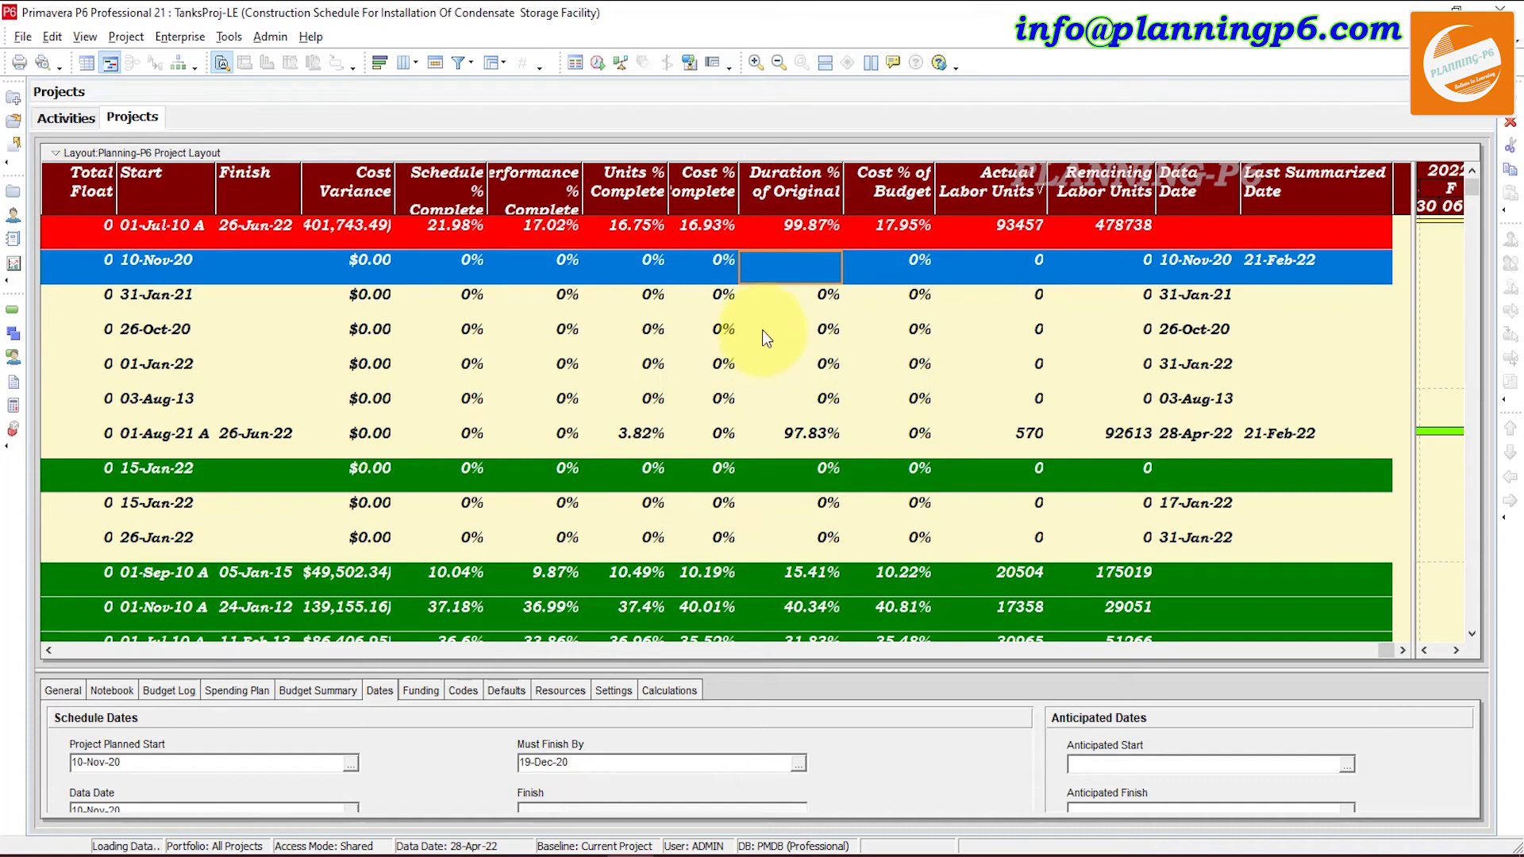
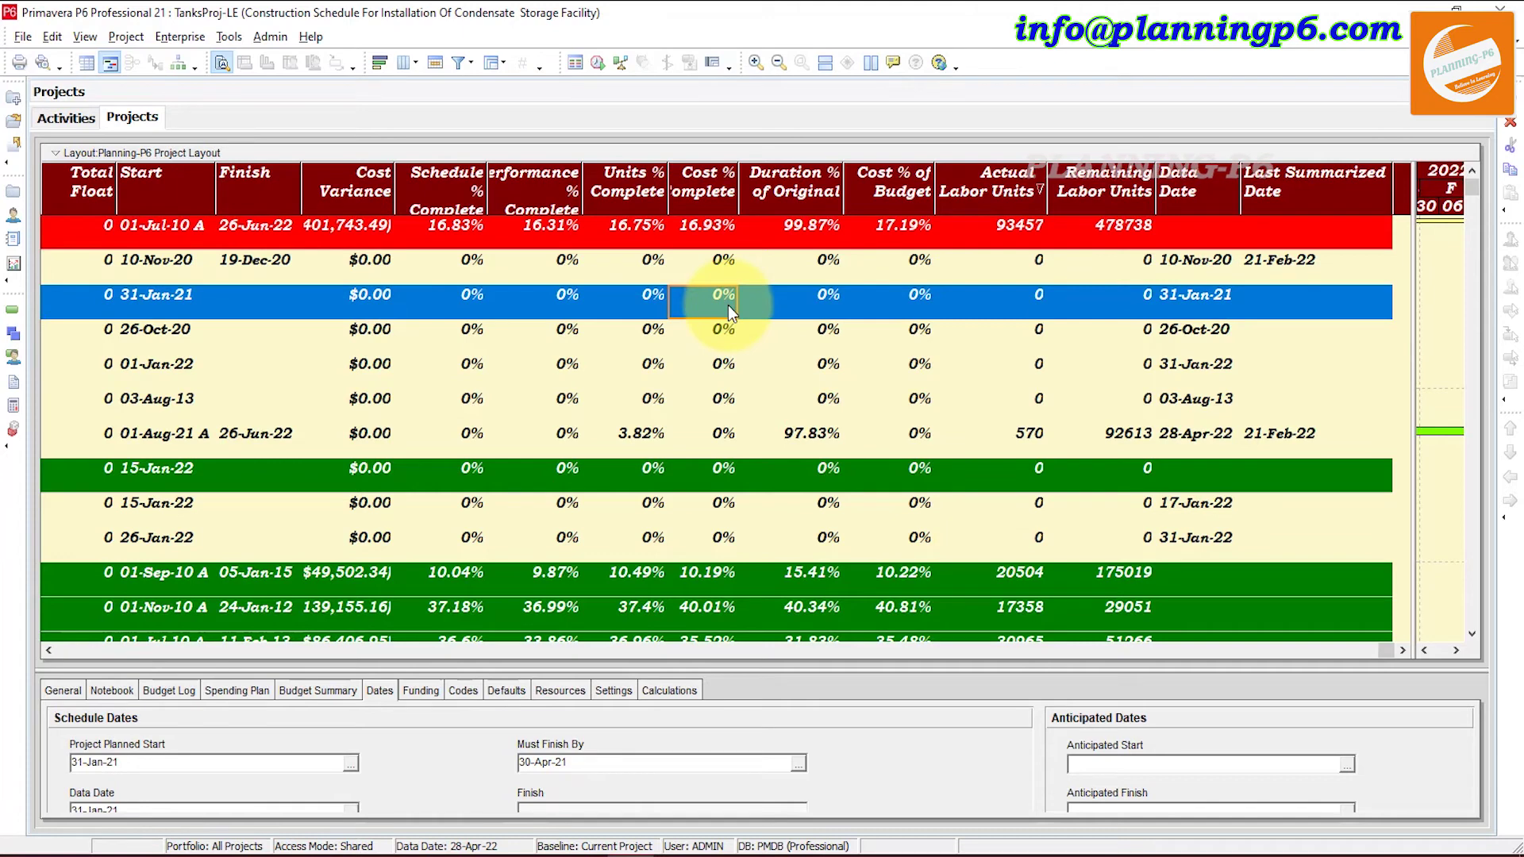
Summarize the four projects WT-101, V-100, PP6-01 and TP together in one operation
{"action": "key", "text": "shift+Down"}
{"action": "key", "text": "shift+Down"}
{"action": "key", "text": "shift+Down"}
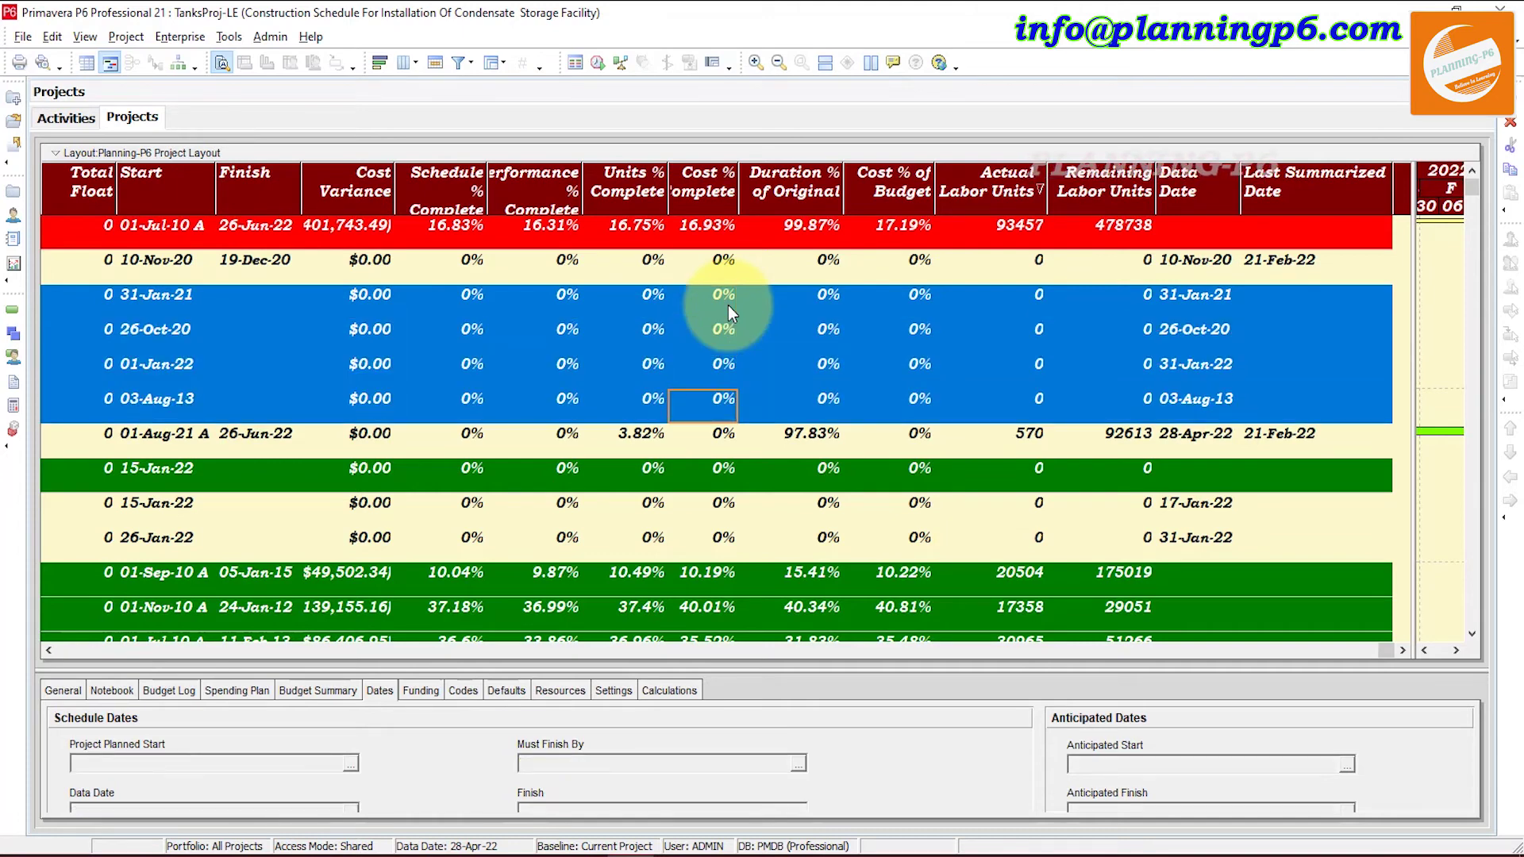
{"action": "right_click", "coordinate": [722, 317]}
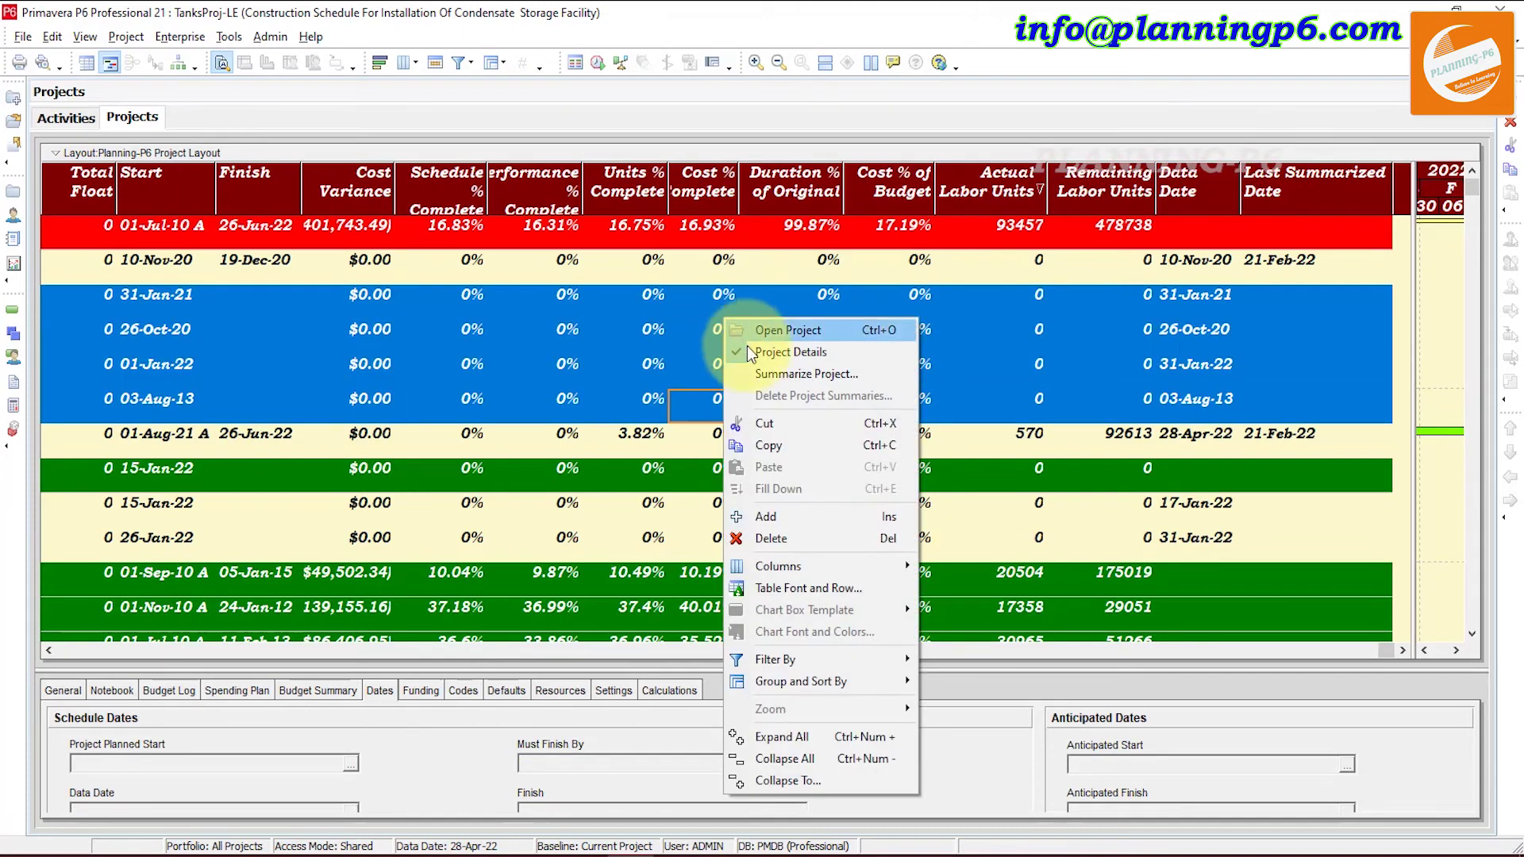
{"action": "left_click", "coordinate": [764, 365]}
{"action": "left_click", "coordinate": [708, 469]}
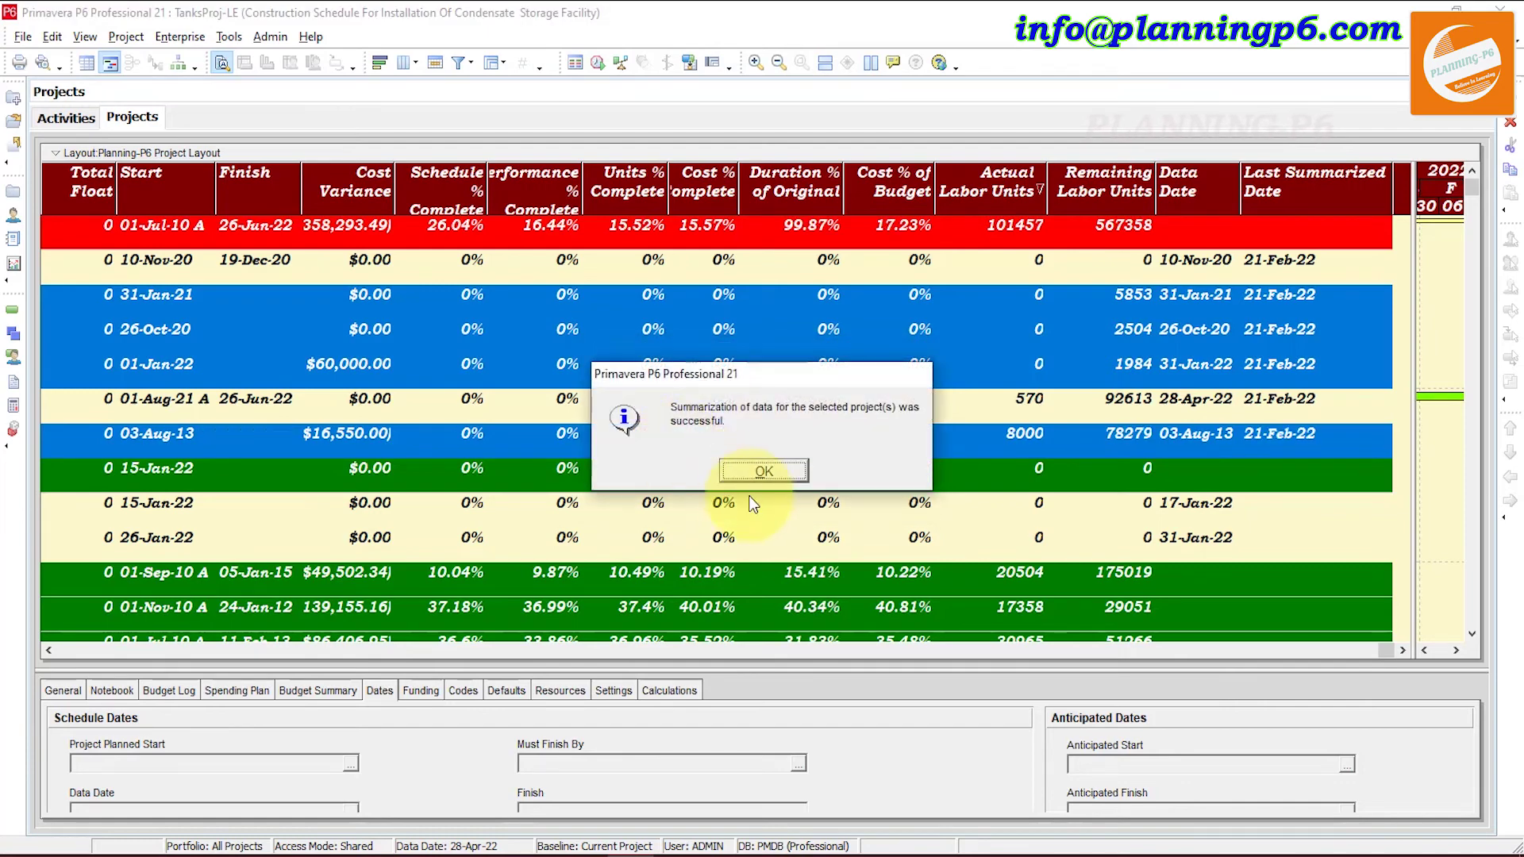
{"action": "left_click", "coordinate": [762, 472]}
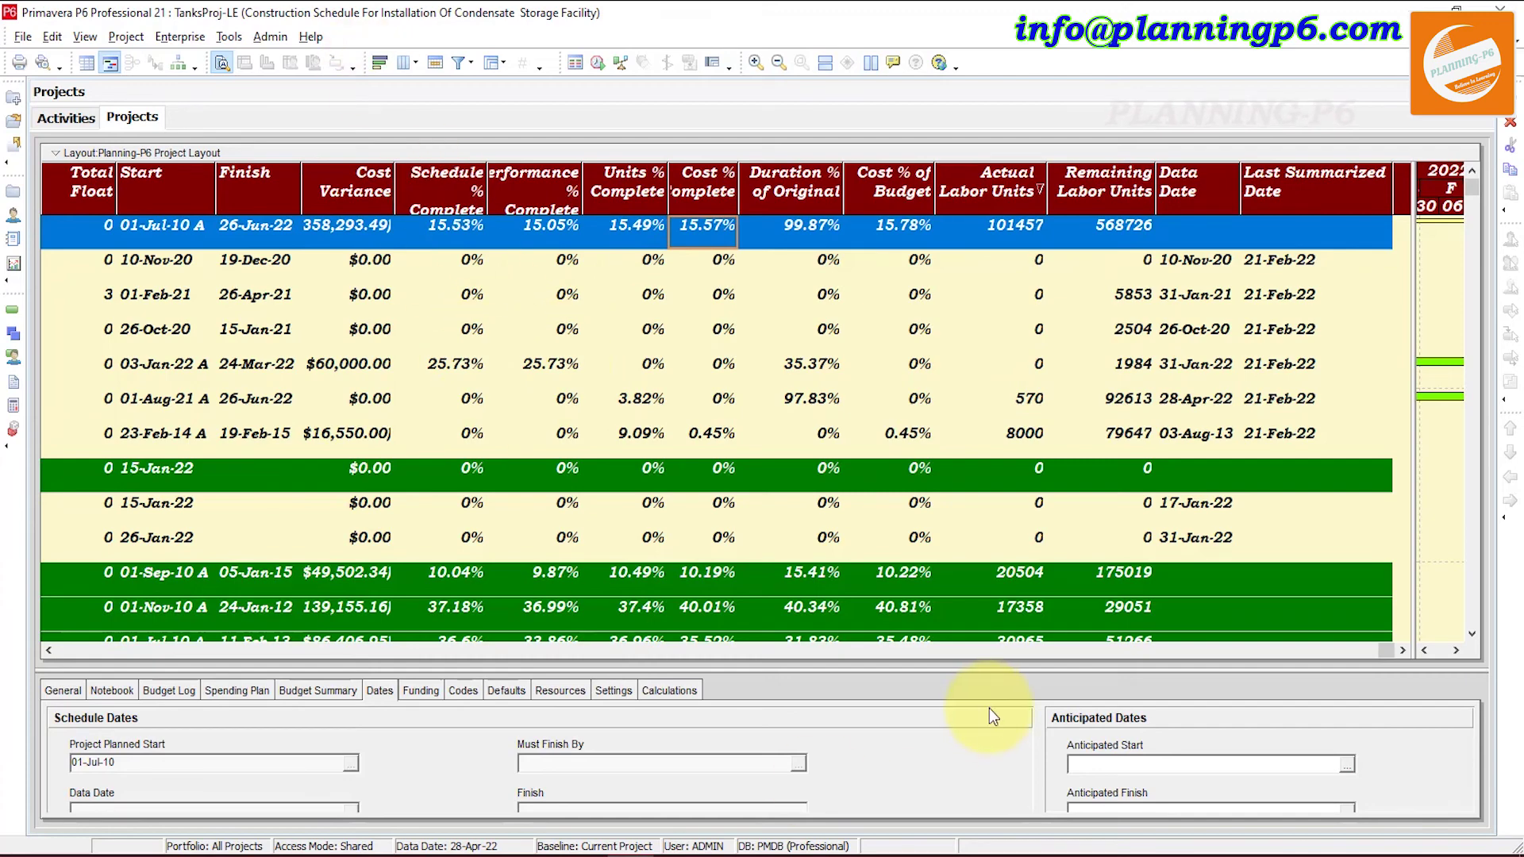
Delete the project summaries of the Construction Schedule For Installation project (TanksProj-LE)
{"action": "left_click", "coordinate": [47, 649]}
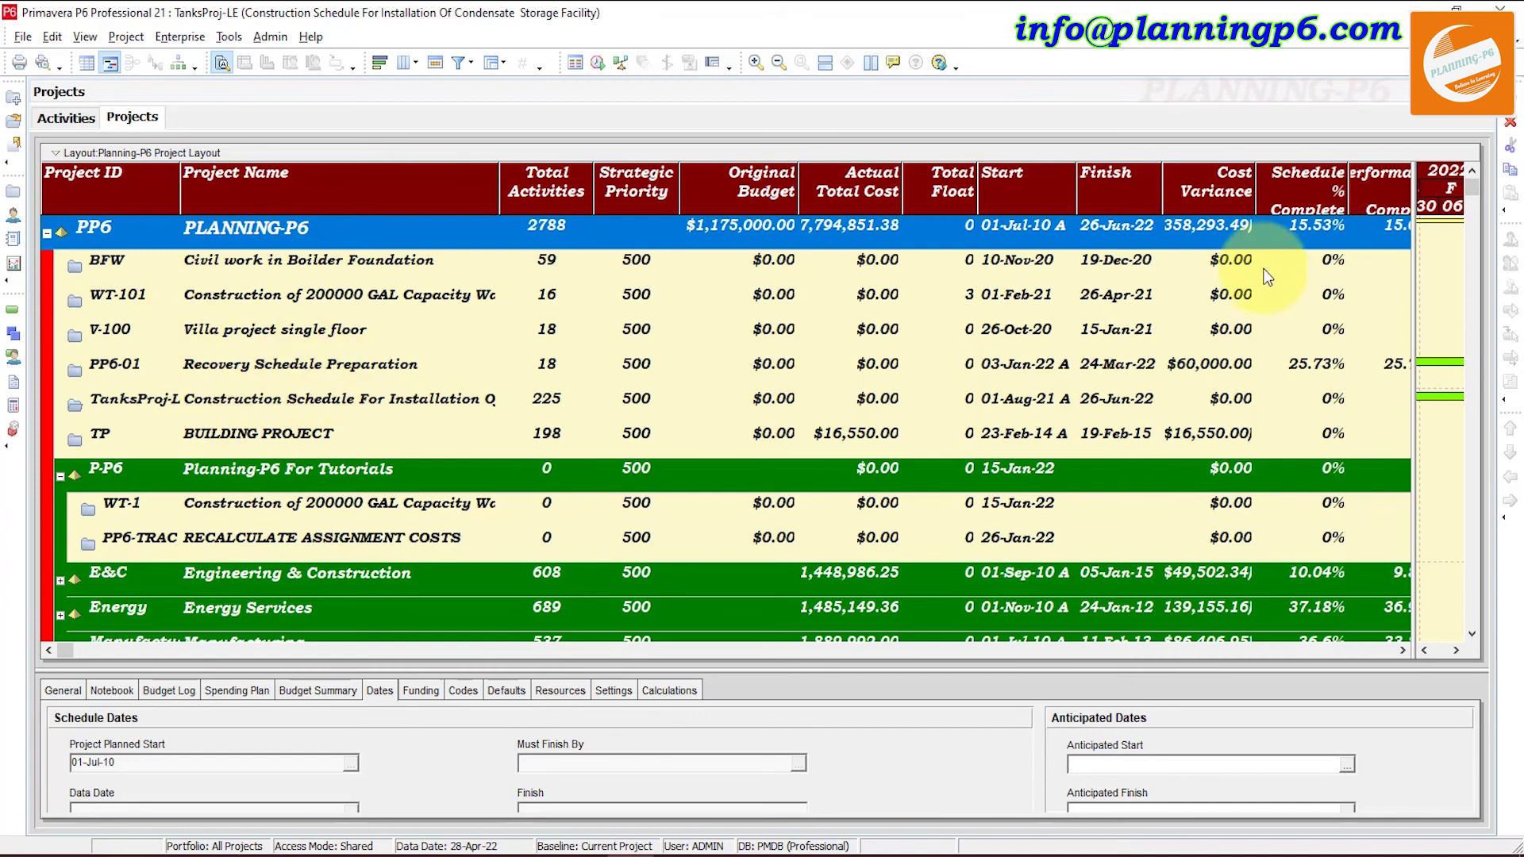
{"action": "right_click", "coordinate": [359, 396]}
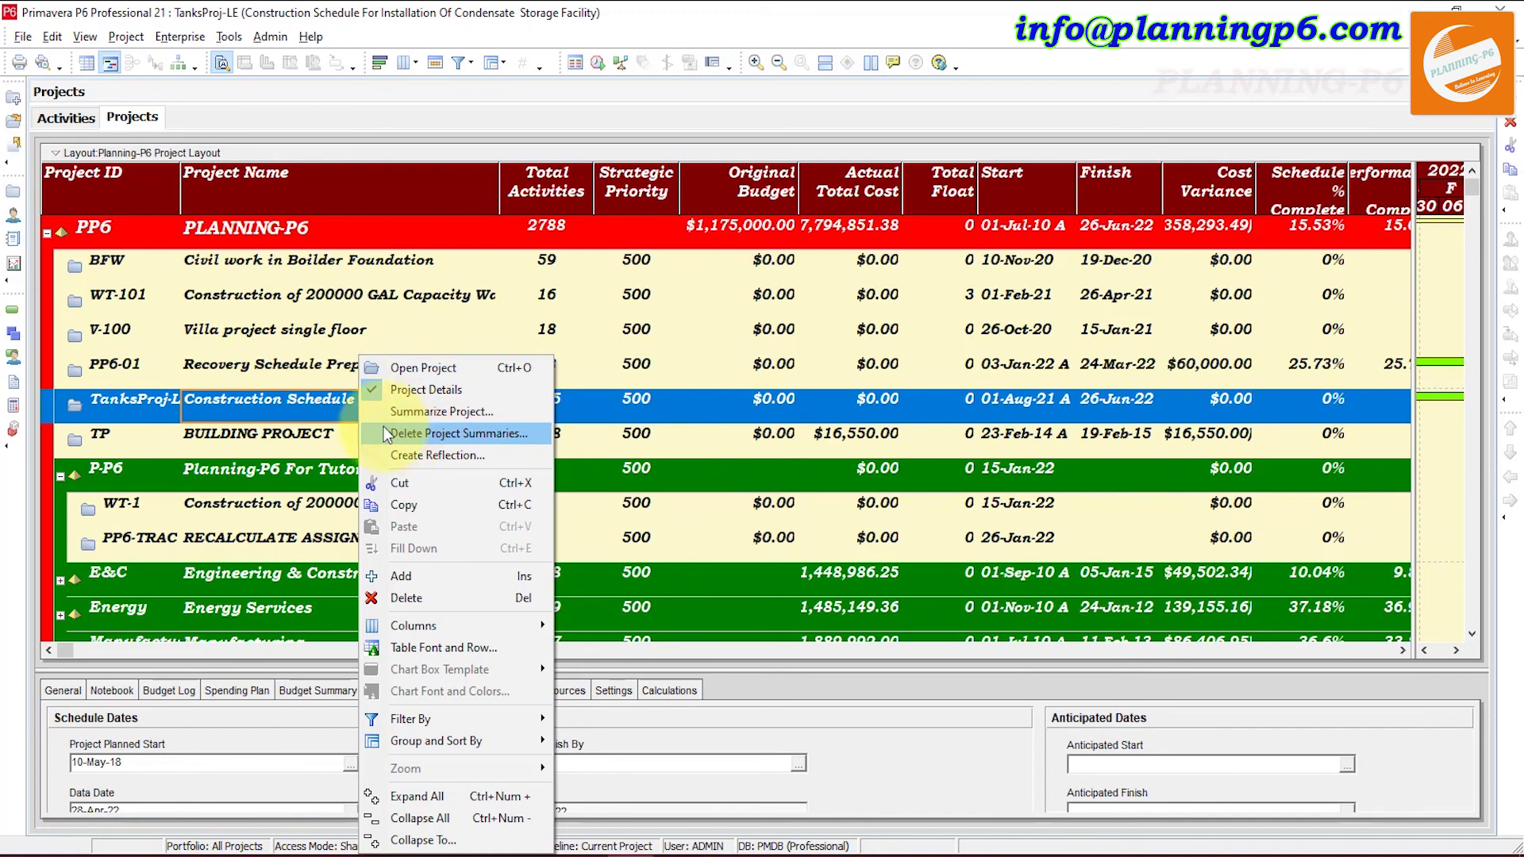
{"action": "left_click", "coordinate": [490, 431]}
{"action": "left_click", "coordinate": [718, 471]}
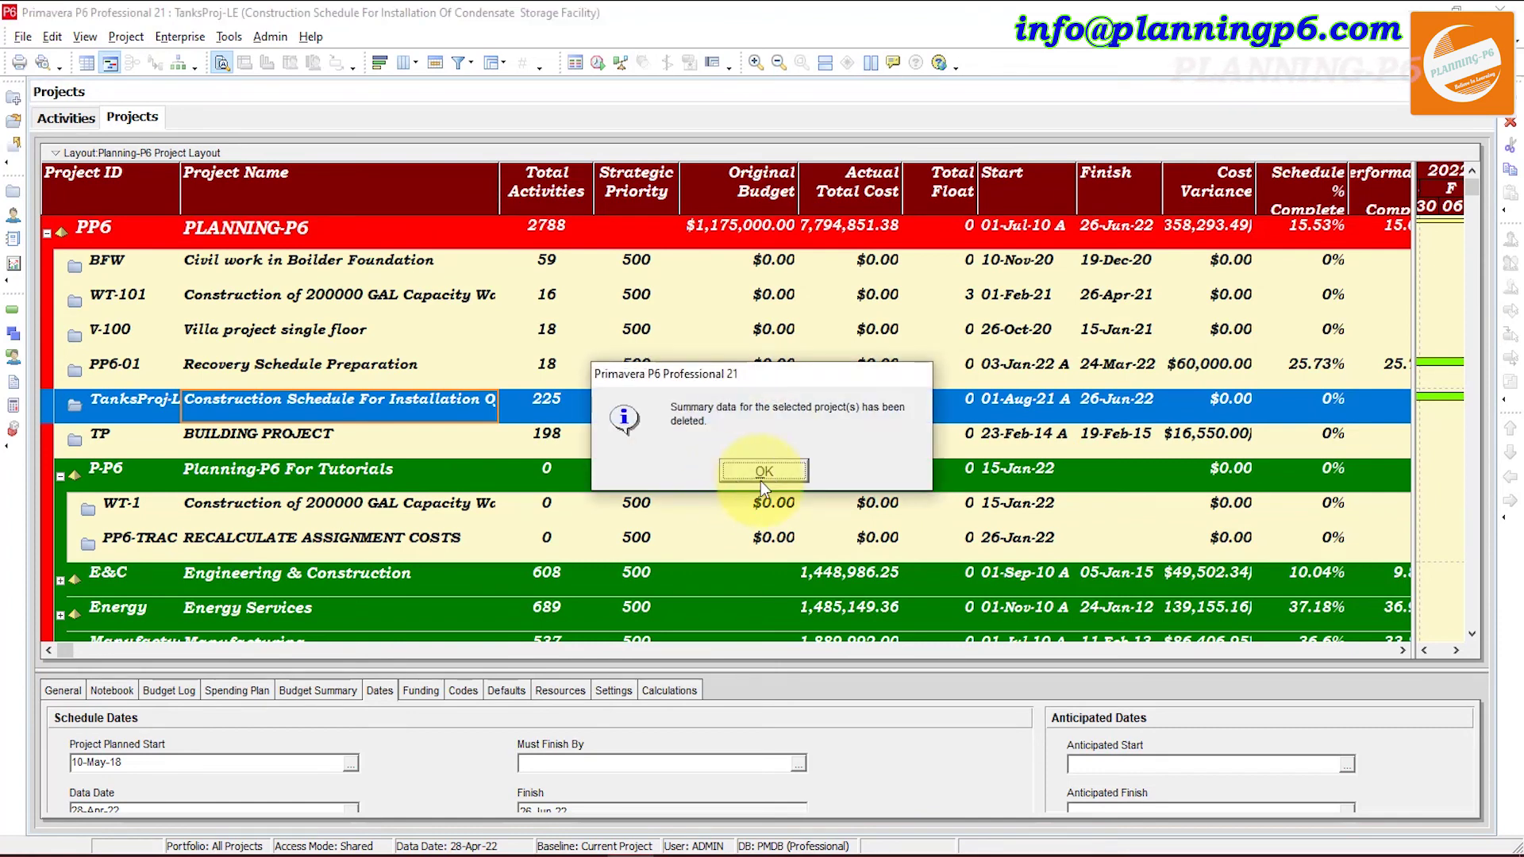
{"action": "left_click", "coordinate": [778, 471]}
{"action": "left_click", "coordinate": [1001, 369]}
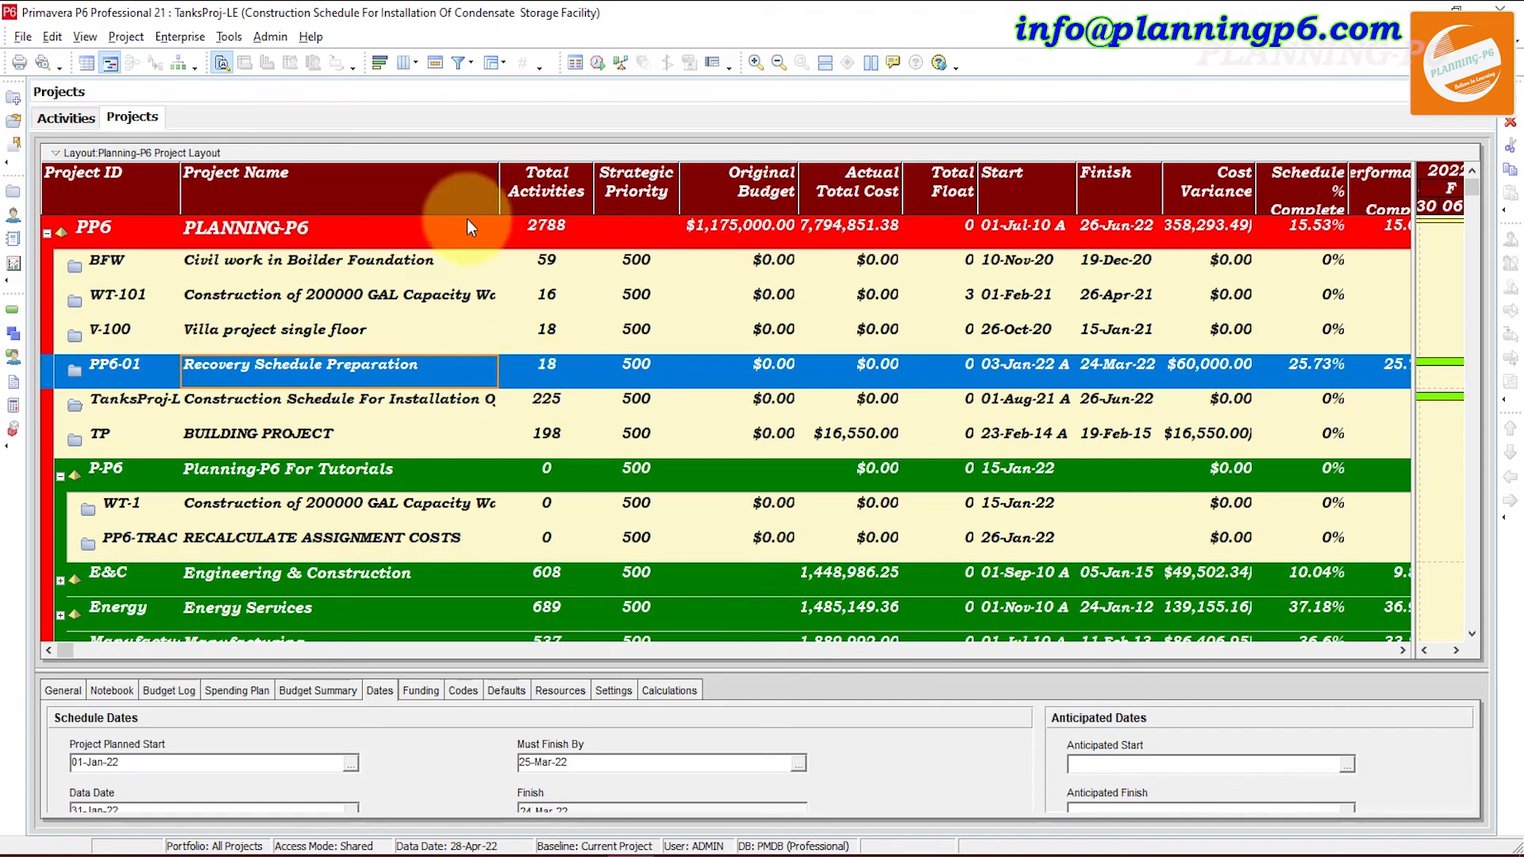
Check the print preview of the projects layout and close it again
{"action": "left_click", "coordinate": [43, 62]}
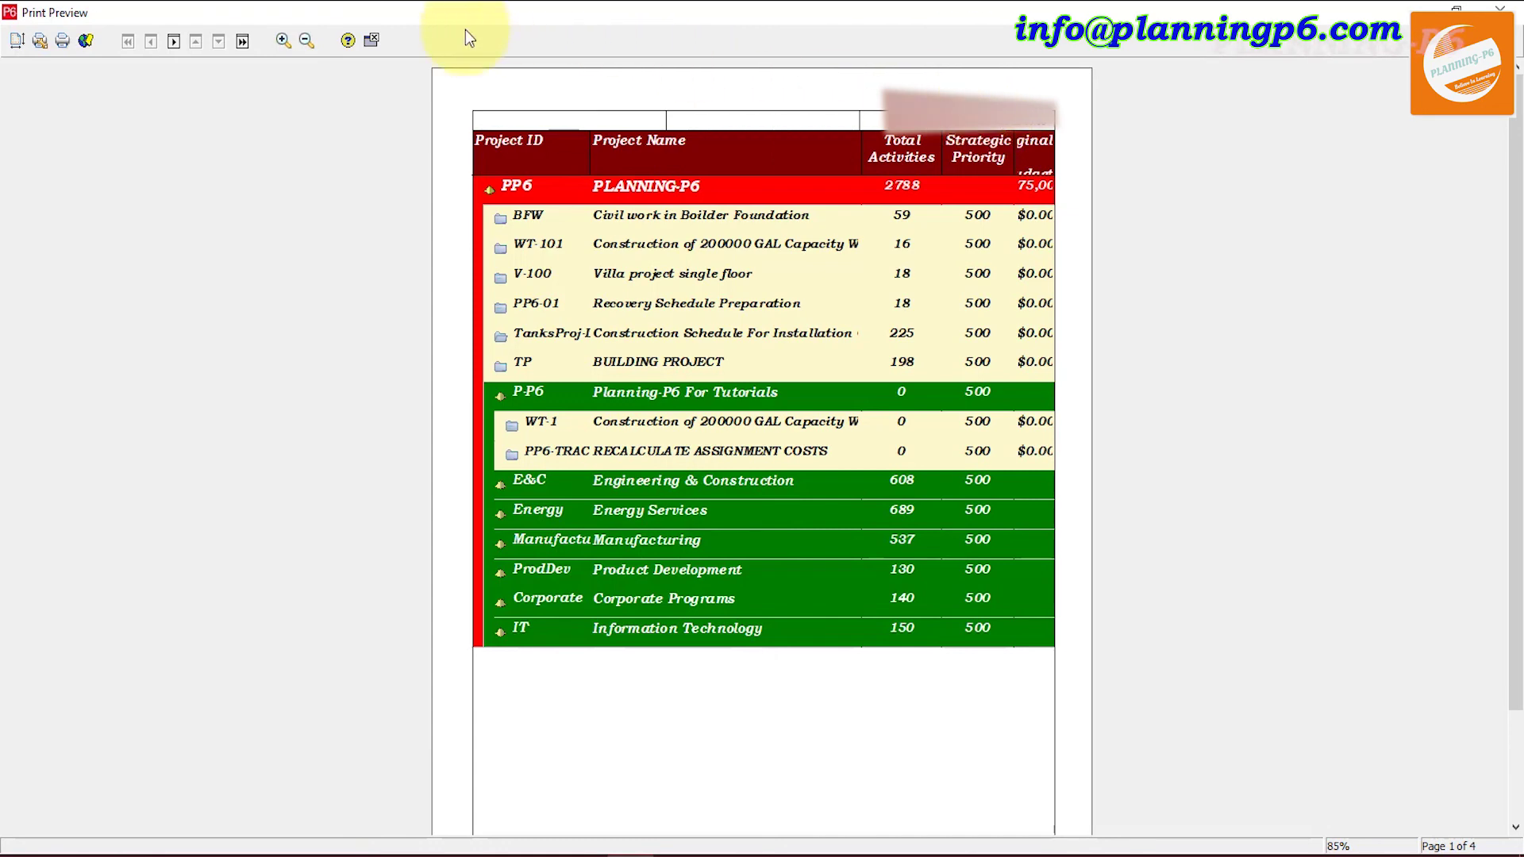
{"action": "left_click", "coordinate": [380, 45]}
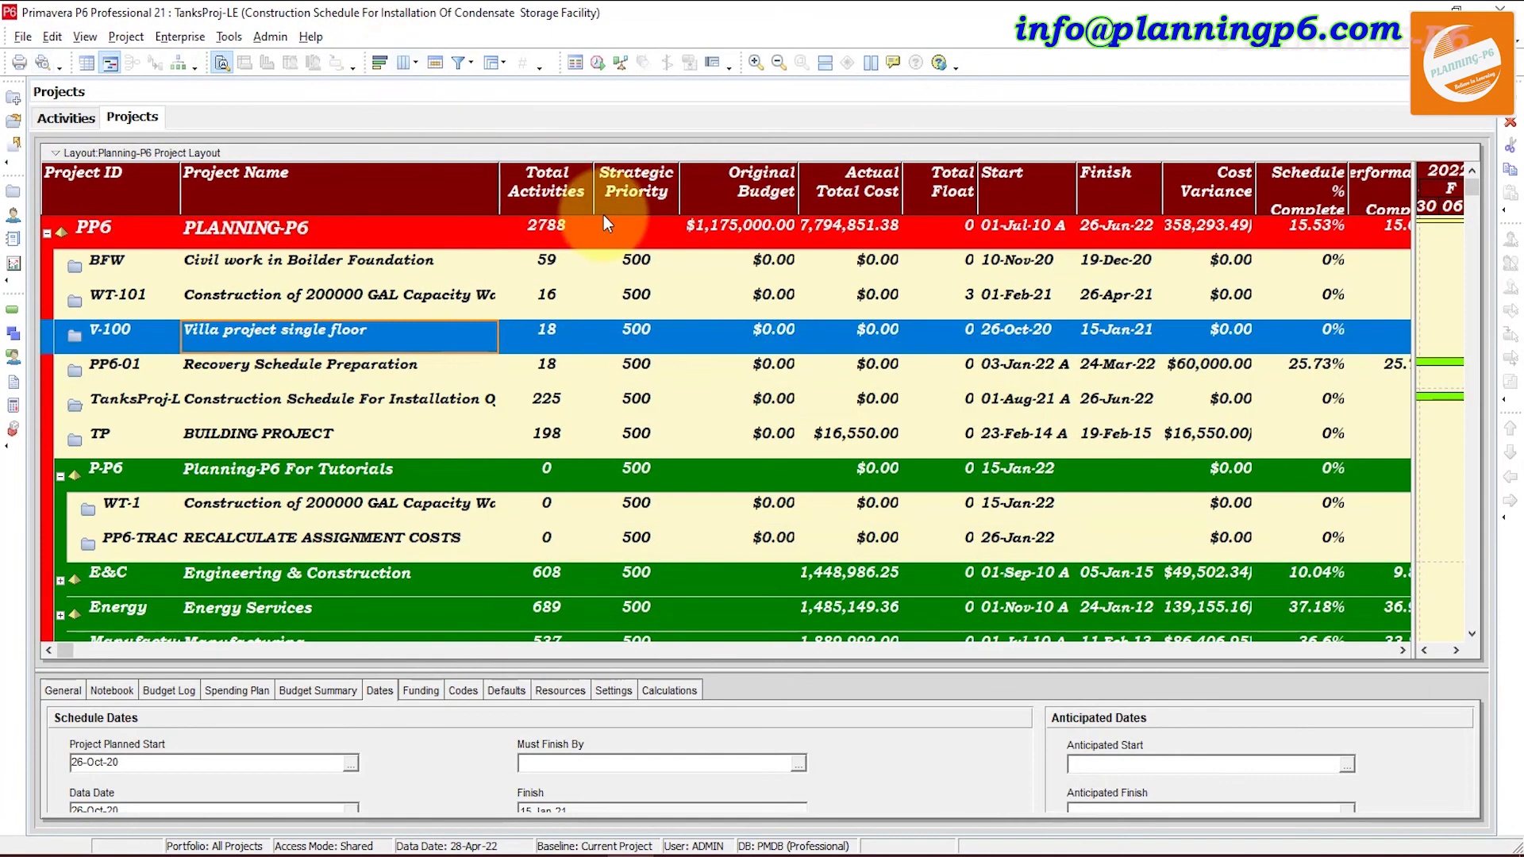